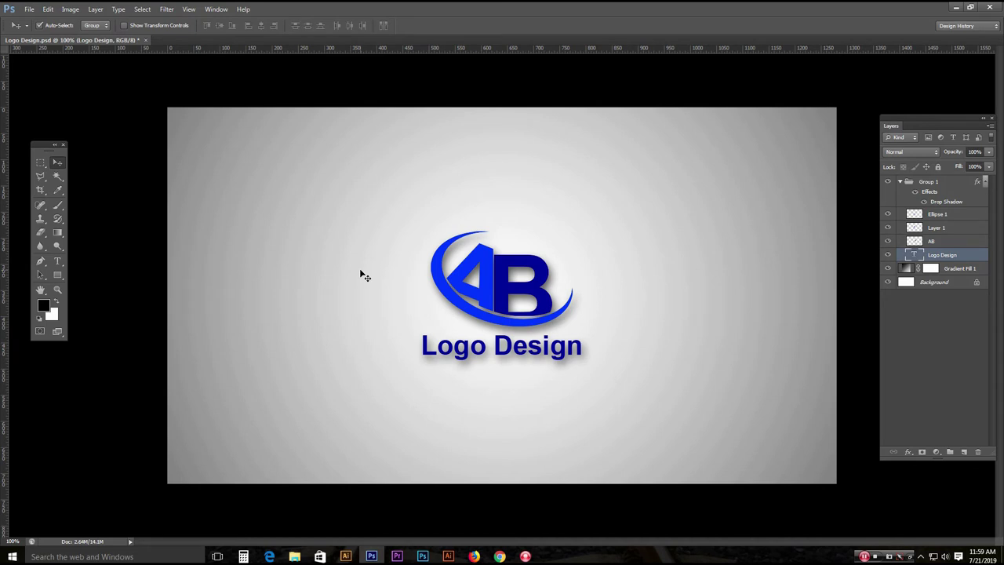
Show the File > Scripts list with Export Layers to Files highlighted.
{"action": "left_click", "coordinate": [30, 9]}
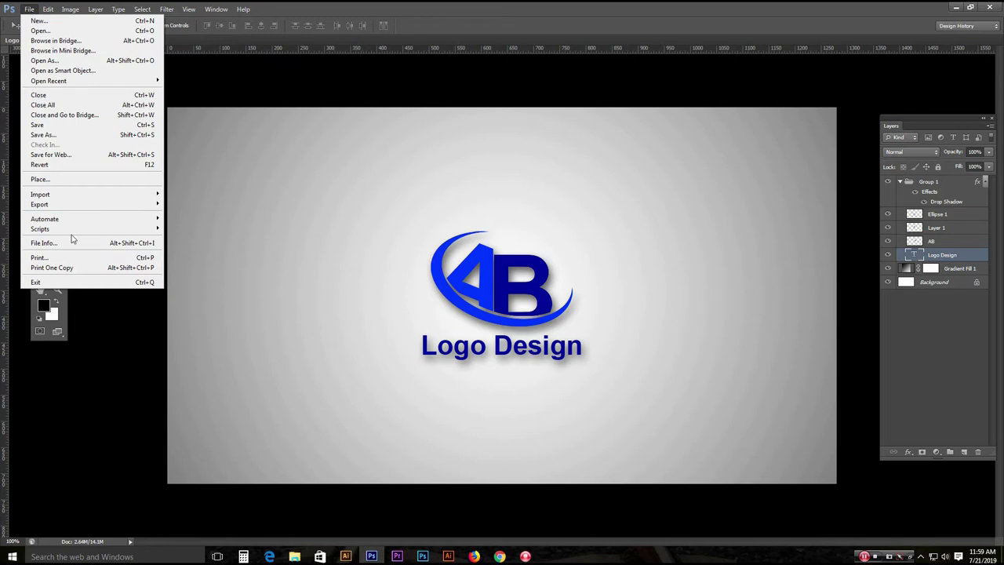
{"action": "mouse_move", "coordinate": [69, 229]}
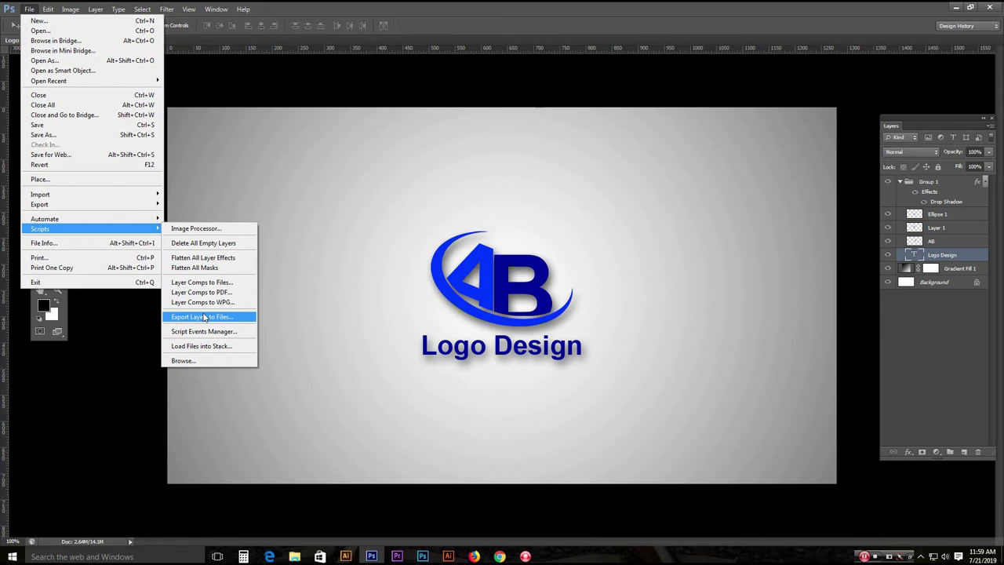
Launch Export Layers to Files and move its dialog off the logo.
{"action": "left_click", "coordinate": [96, 9]}
{"action": "left_click", "coordinate": [29, 9]}
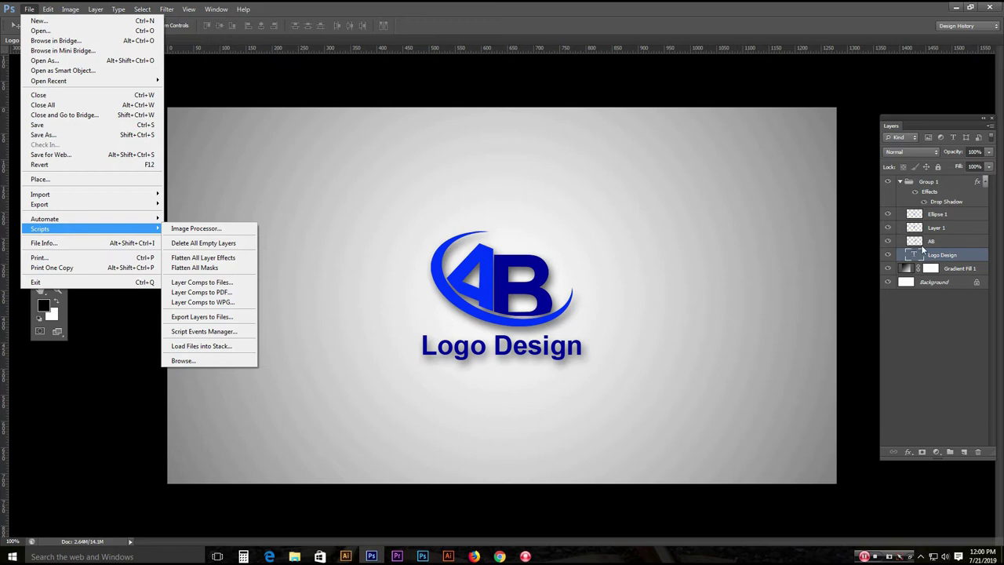
{"action": "left_click", "coordinate": [202, 318]}
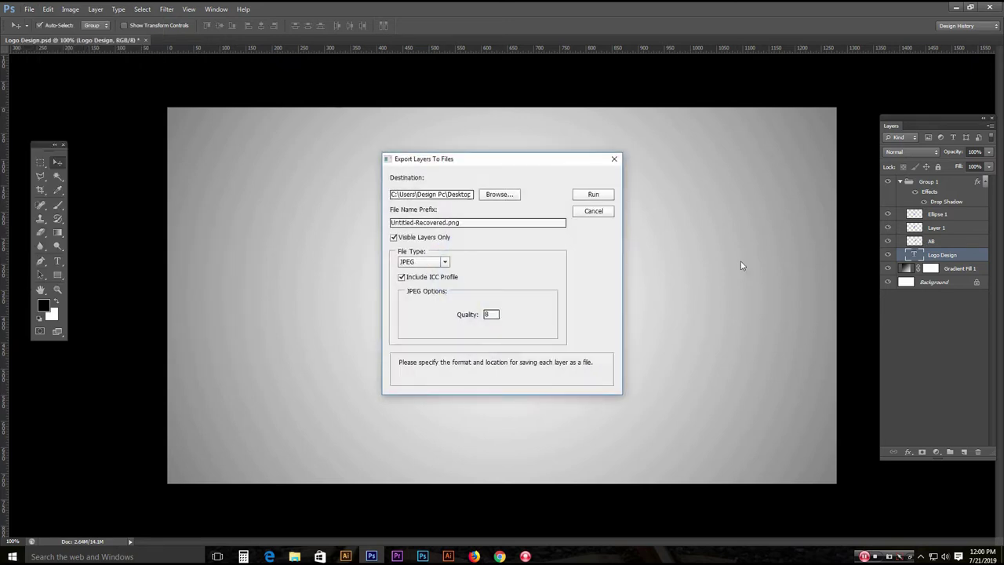
{"action": "left_click_drag", "start_coordinate": [546, 168], "coordinate": [450, 164]}
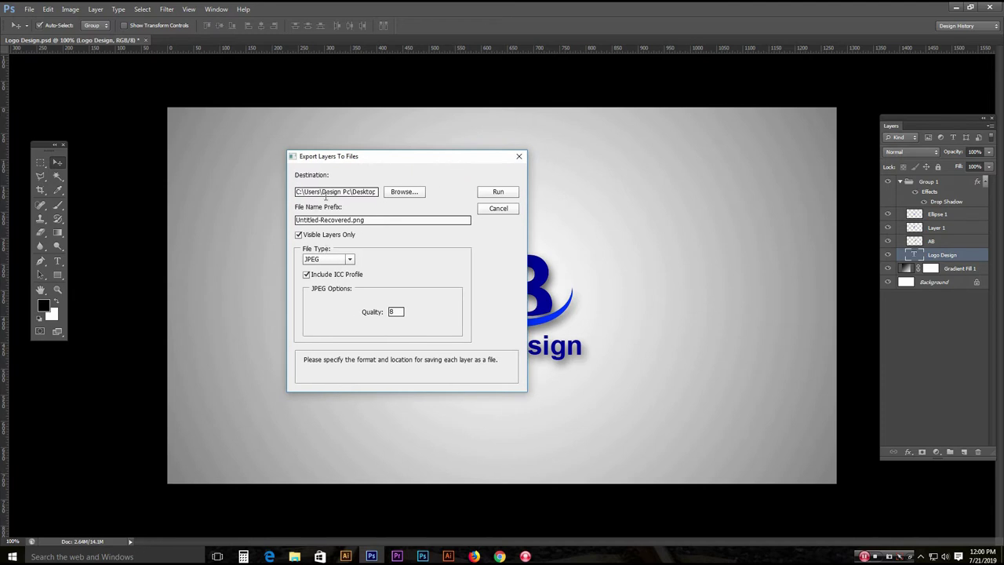
{"action": "left_click_drag", "start_coordinate": [336, 157], "coordinate": [259, 157]}
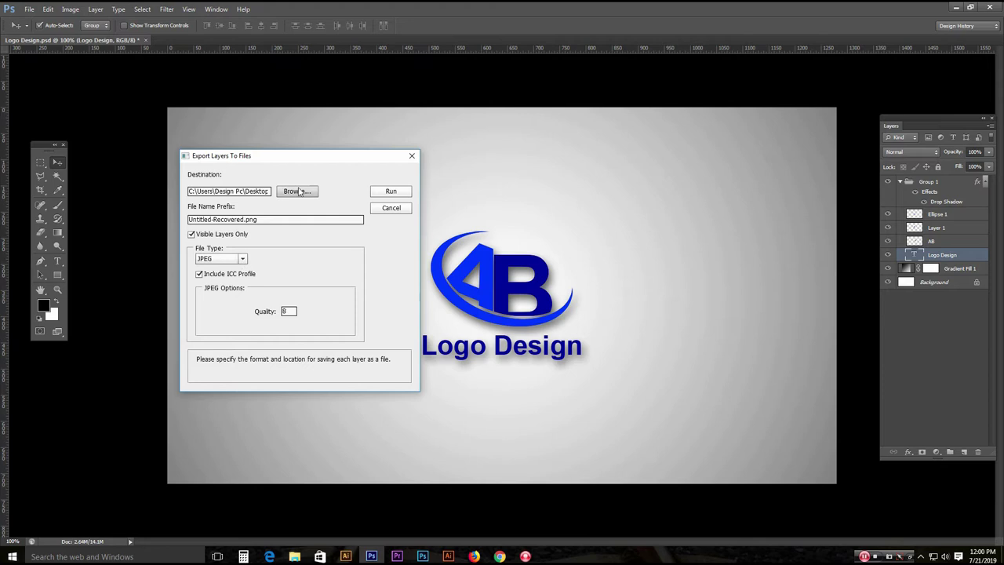
Set the export destination to the Desktop's New folder.
{"action": "left_click", "coordinate": [307, 192]}
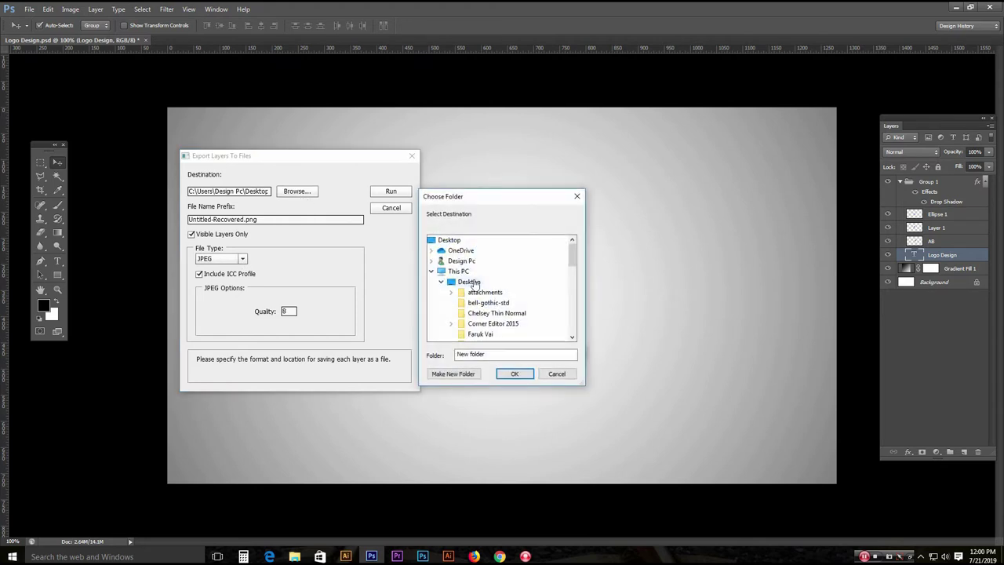
{"action": "left_click_drag", "start_coordinate": [572, 251], "coordinate": [572, 277]}
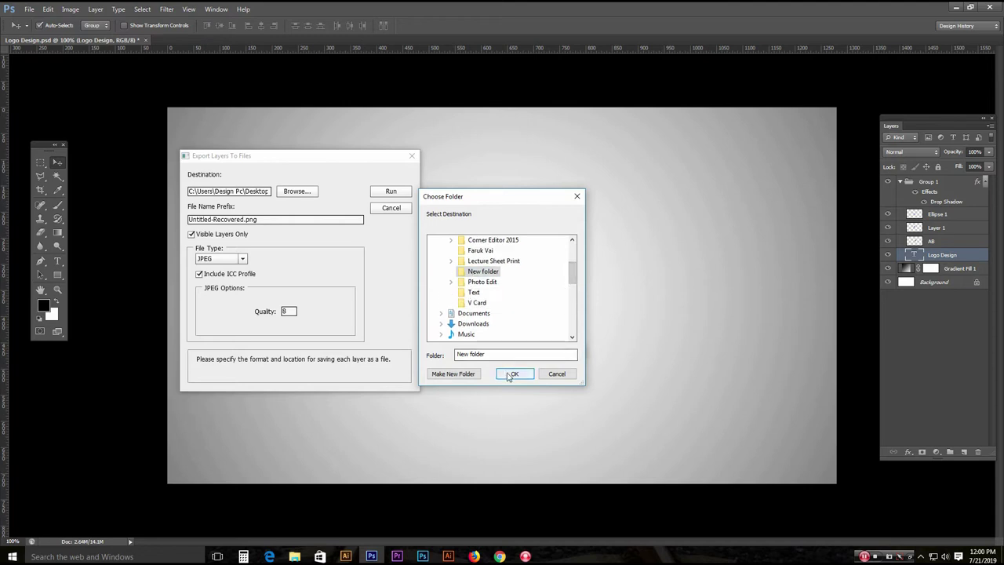
{"action": "left_click", "coordinate": [514, 374]}
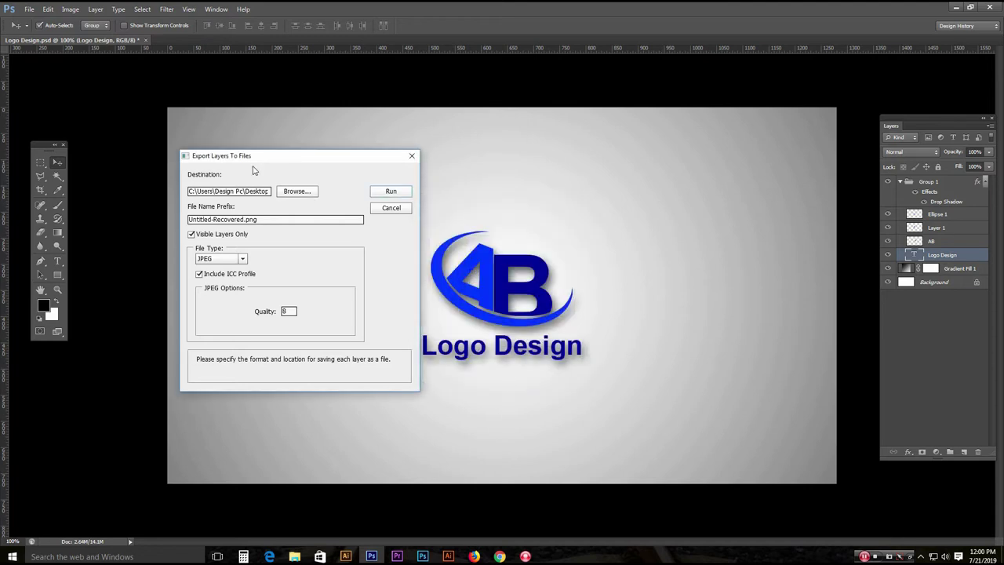
{"action": "left_click", "coordinate": [260, 190]}
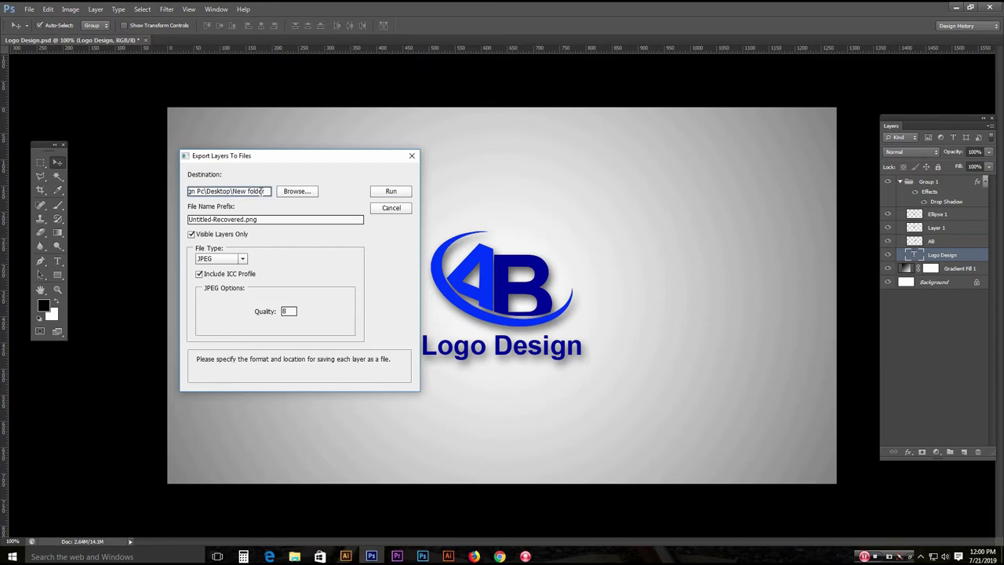
Keep JPEG at quality 8 as the file type and run the layer export.
{"action": "left_click", "coordinate": [206, 220]}
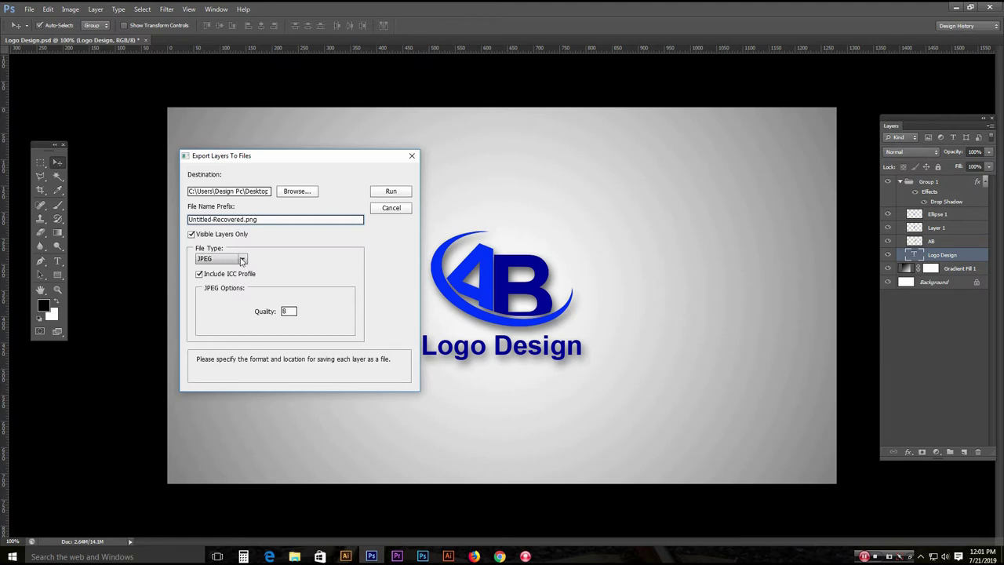
{"action": "left_click", "coordinate": [242, 258]}
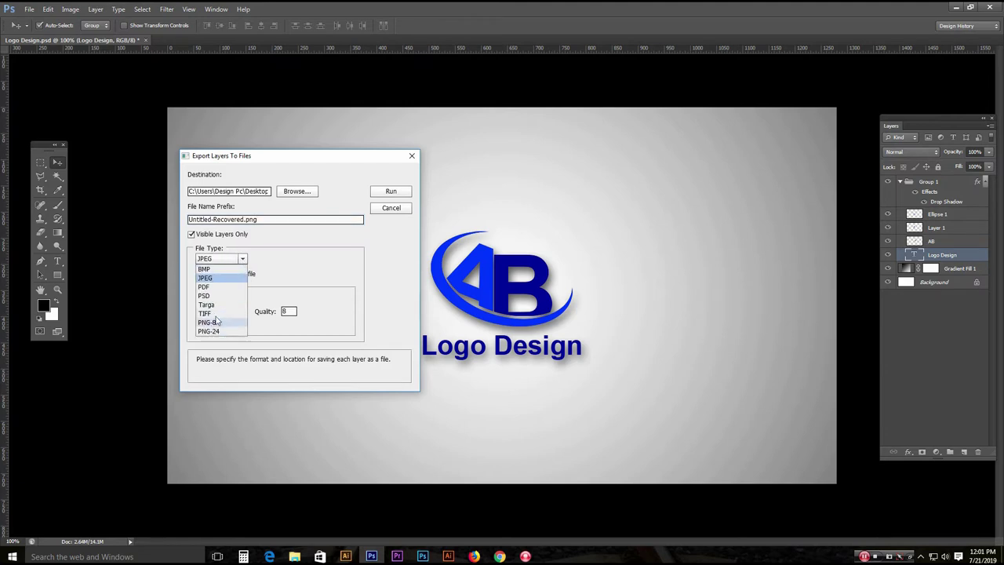
{"action": "left_click", "coordinate": [205, 279]}
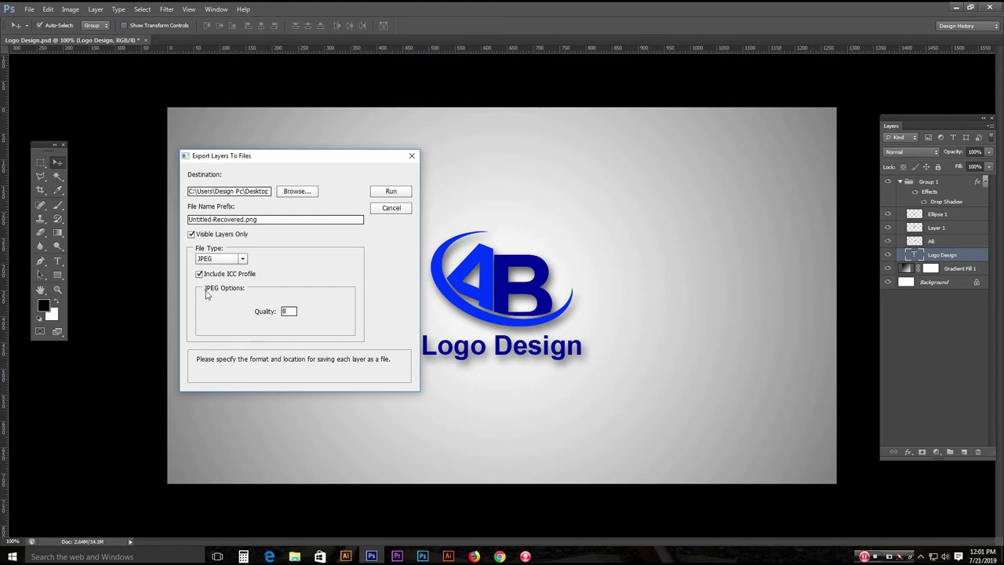
{"action": "double_click", "coordinate": [288, 311]}
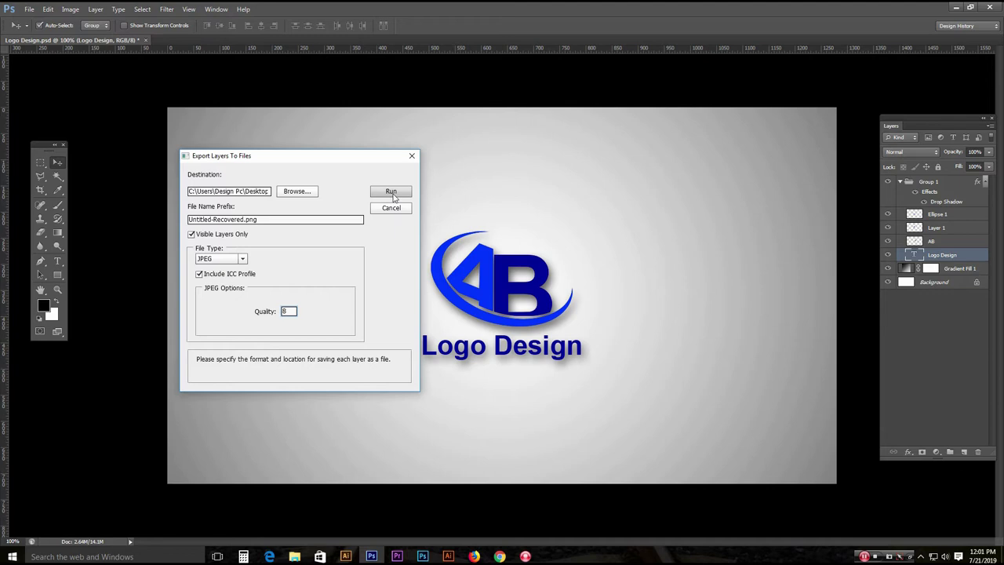
{"action": "left_click", "coordinate": [392, 192]}
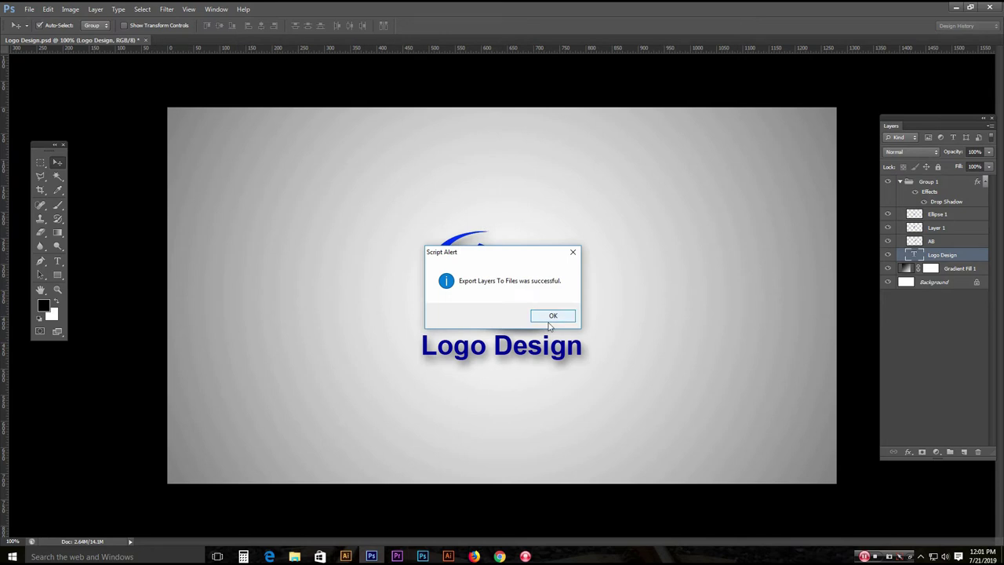
Dismiss the success alert and toggle the Ellipse 1 swoosh's visibility off and on twice.
{"action": "left_click", "coordinate": [551, 316]}
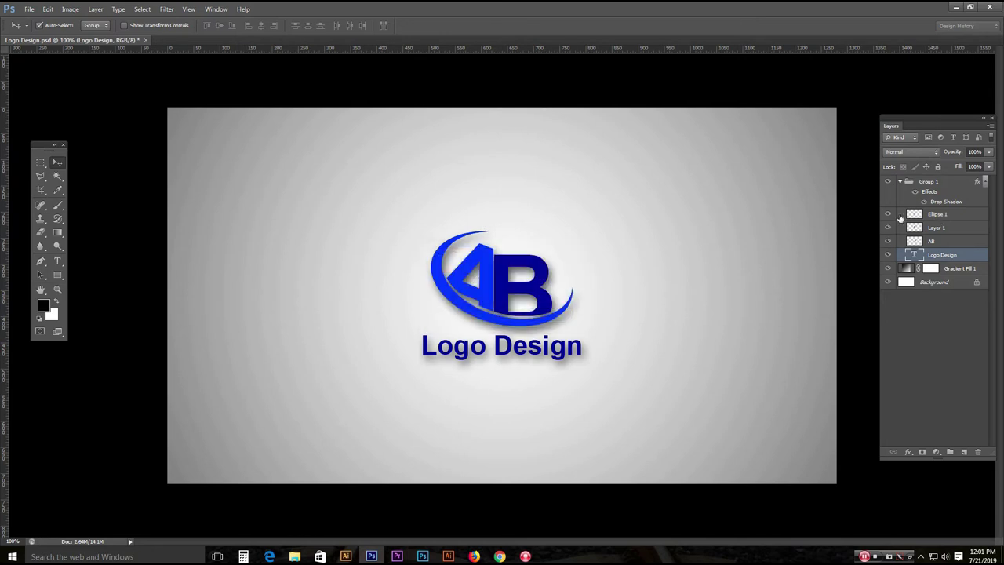
{"action": "left_click", "coordinate": [889, 214]}
{"action": "left_click", "coordinate": [889, 214]}
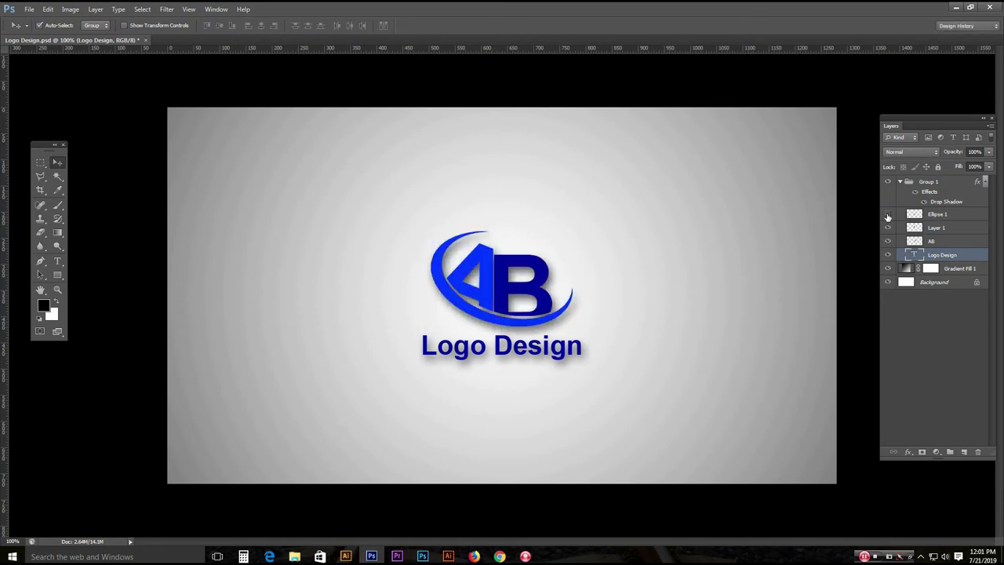
{"action": "left_click", "coordinate": [889, 214]}
{"action": "left_click", "coordinate": [889, 214]}
Toggle Layer 1, AB and Logo Design visibility off and on, then minimize Photoshop.
{"action": "left_click", "coordinate": [889, 230]}
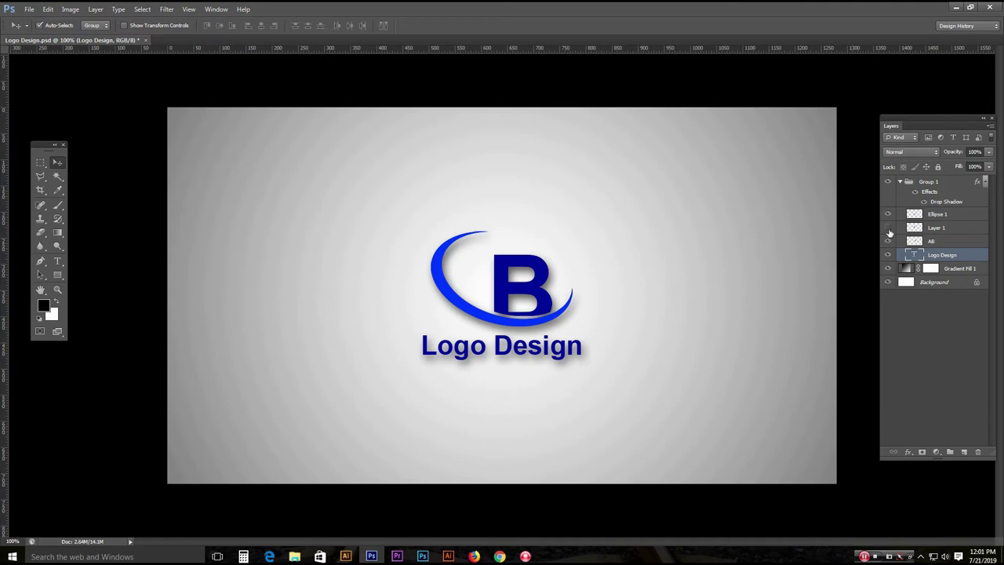
{"action": "left_click", "coordinate": [889, 230]}
{"action": "left_click", "coordinate": [889, 241]}
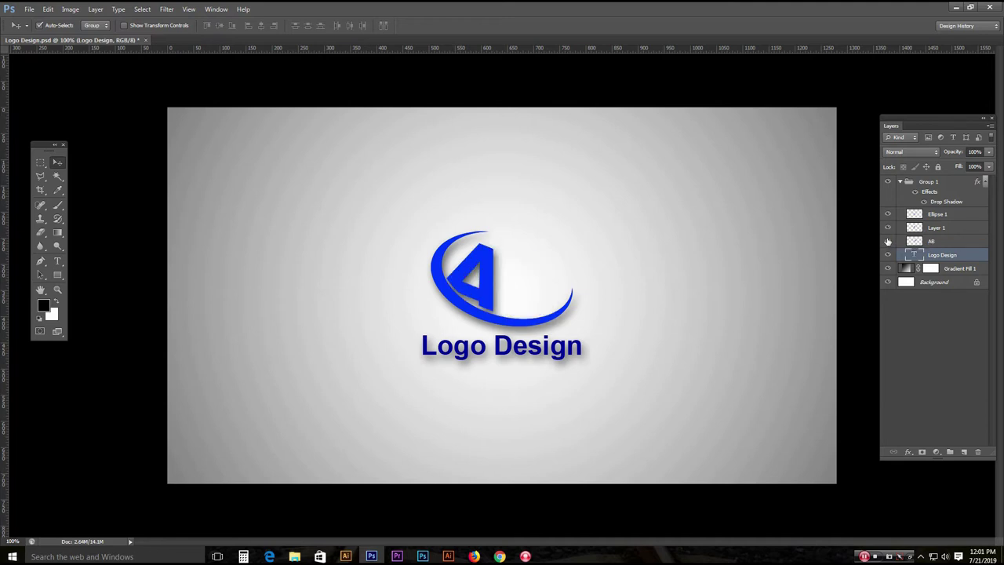
{"action": "left_click", "coordinate": [889, 241]}
{"action": "left_click", "coordinate": [889, 255]}
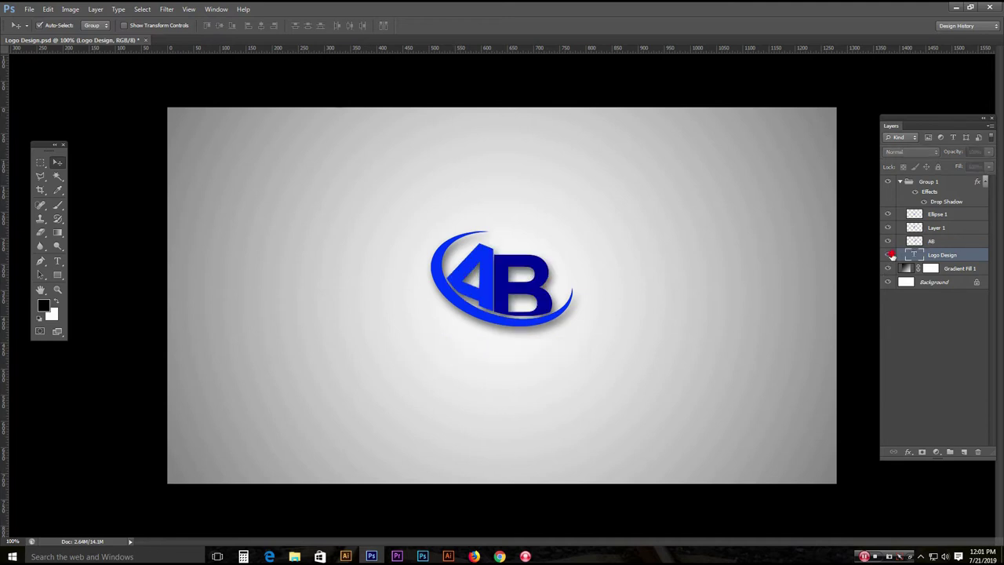
{"action": "left_click", "coordinate": [889, 255]}
{"action": "left_click", "coordinate": [957, 7]}
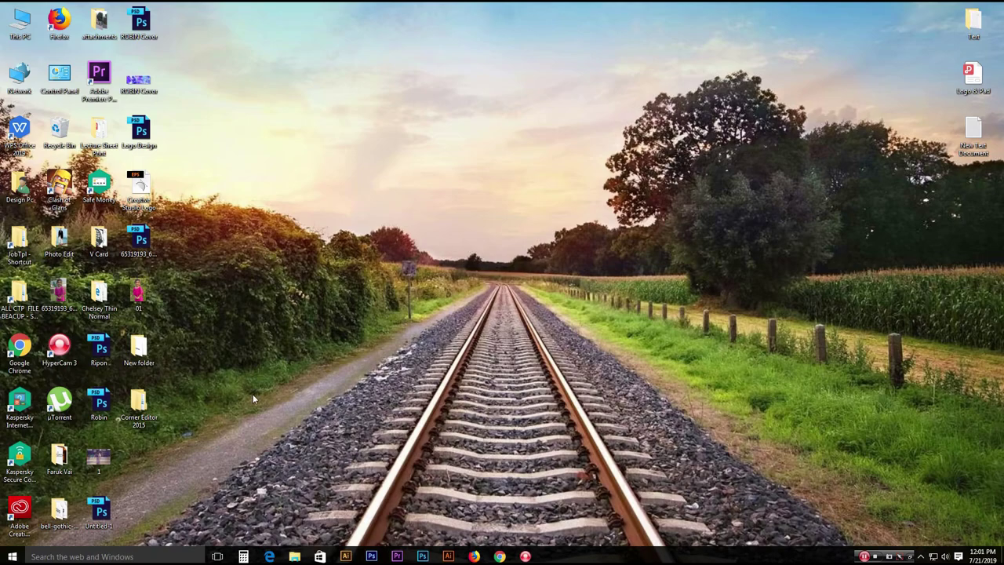
Open the desktop New folder and view the exported Gradient Fill 1 image in Photos.
{"action": "double_click", "coordinate": [138, 350]}
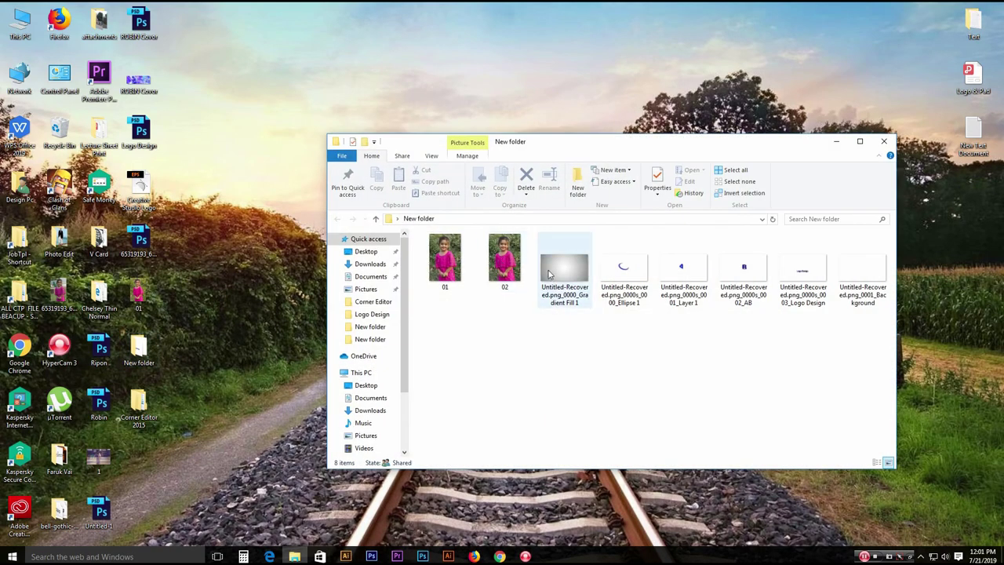
{"action": "left_click_drag", "start_coordinate": [501, 306], "coordinate": [411, 246]}
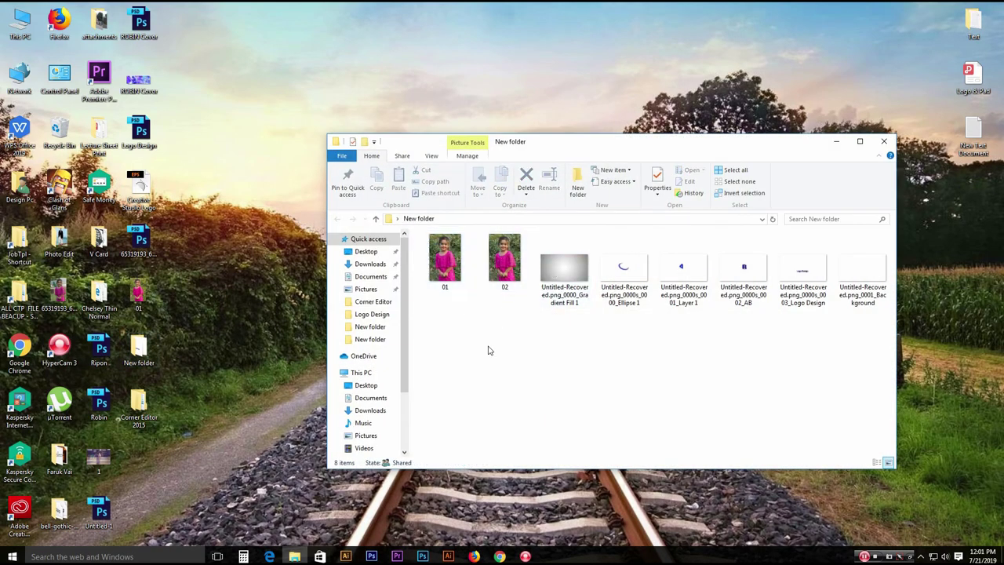
{"action": "double_click", "coordinate": [562, 273]}
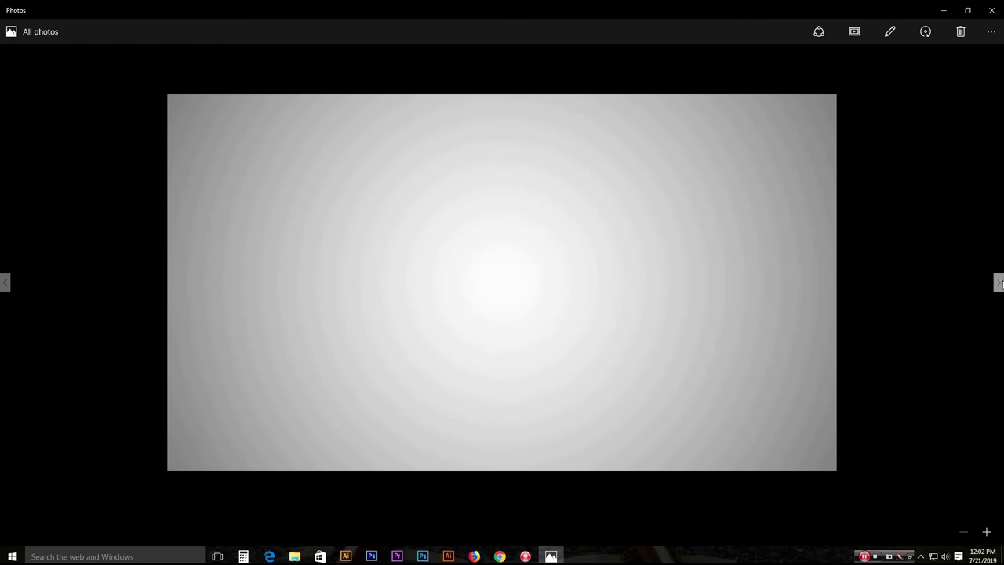
Step through the arc, 4, B, Logo Design and background images, then close Photos.
{"action": "left_click", "coordinate": [999, 282]}
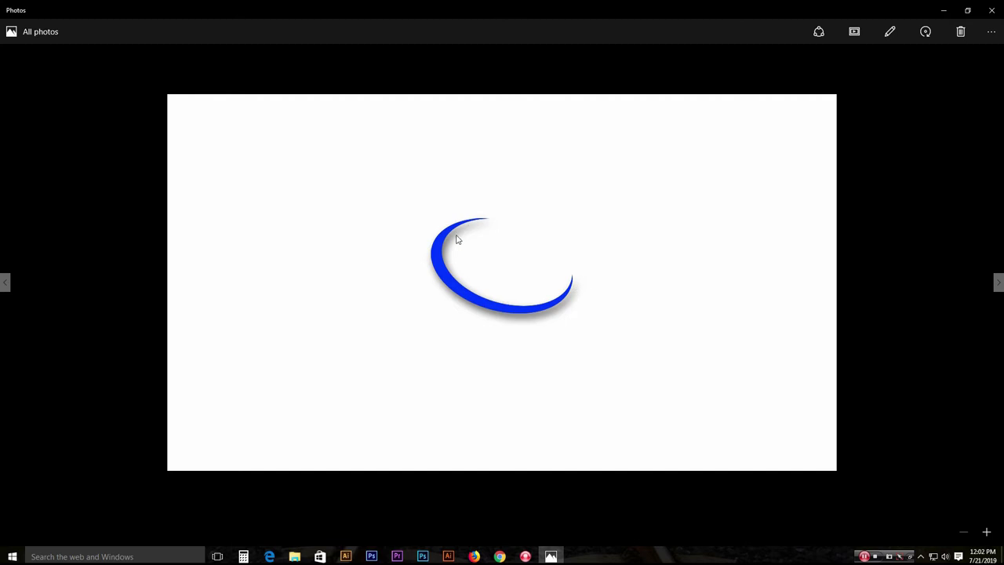
{"action": "left_click", "coordinate": [999, 284]}
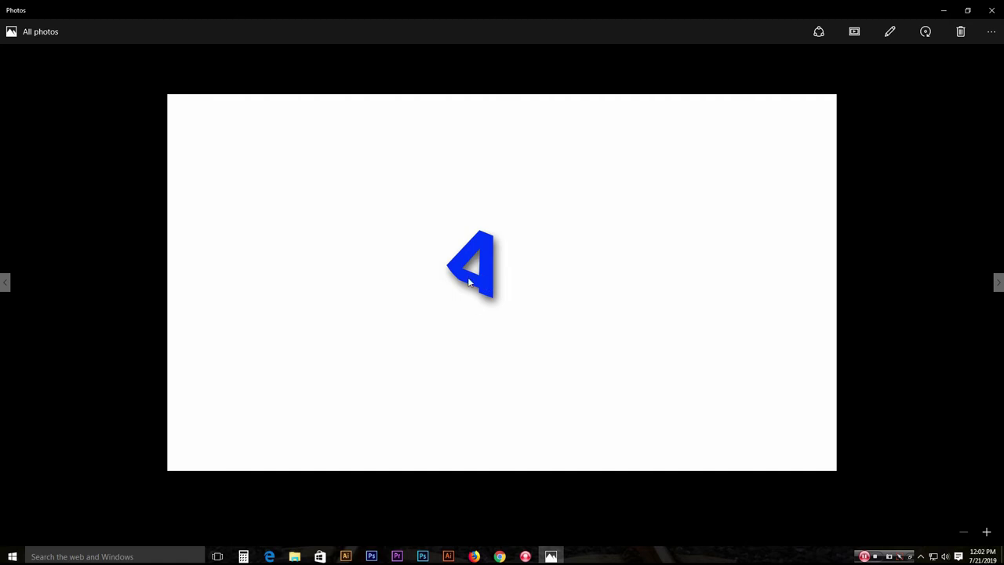
{"action": "left_click", "coordinate": [998, 282]}
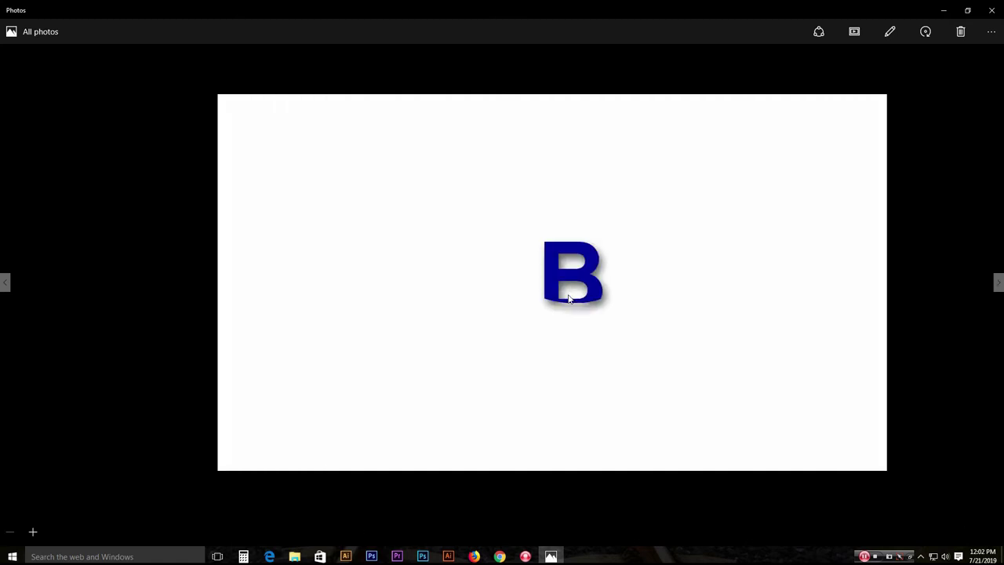
{"action": "left_click", "coordinate": [999, 282]}
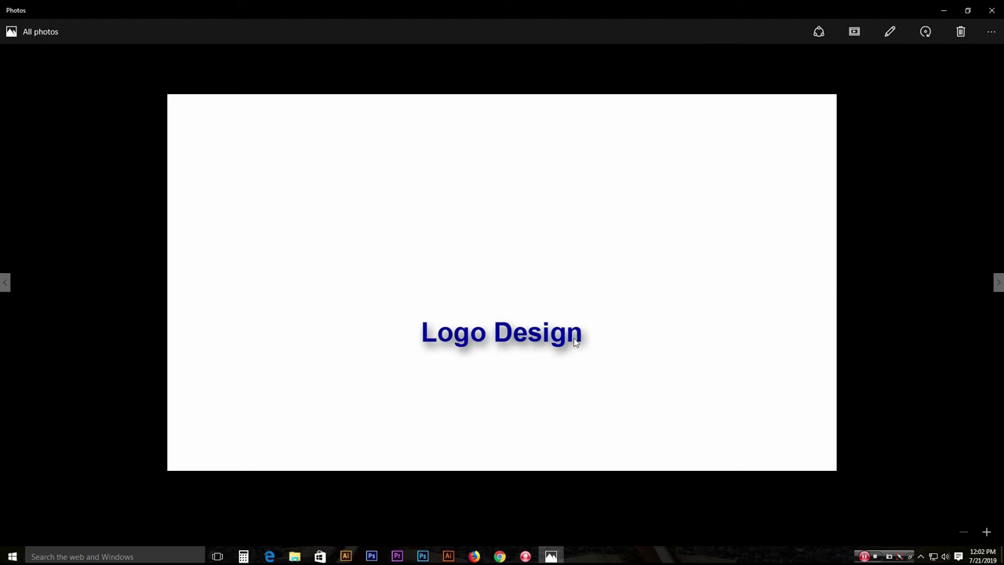
{"action": "left_click", "coordinate": [998, 284]}
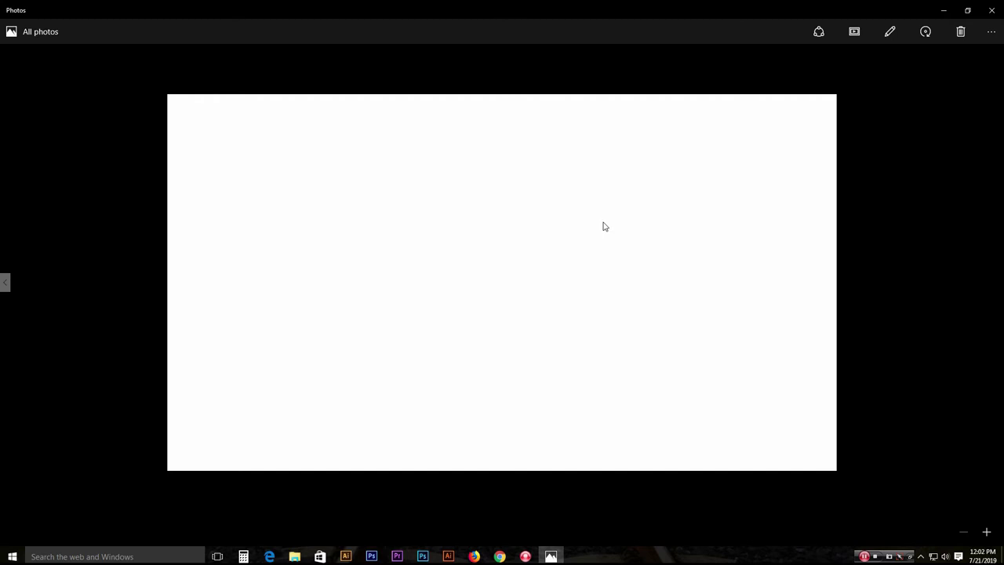
{"action": "left_click", "coordinate": [995, 11]}
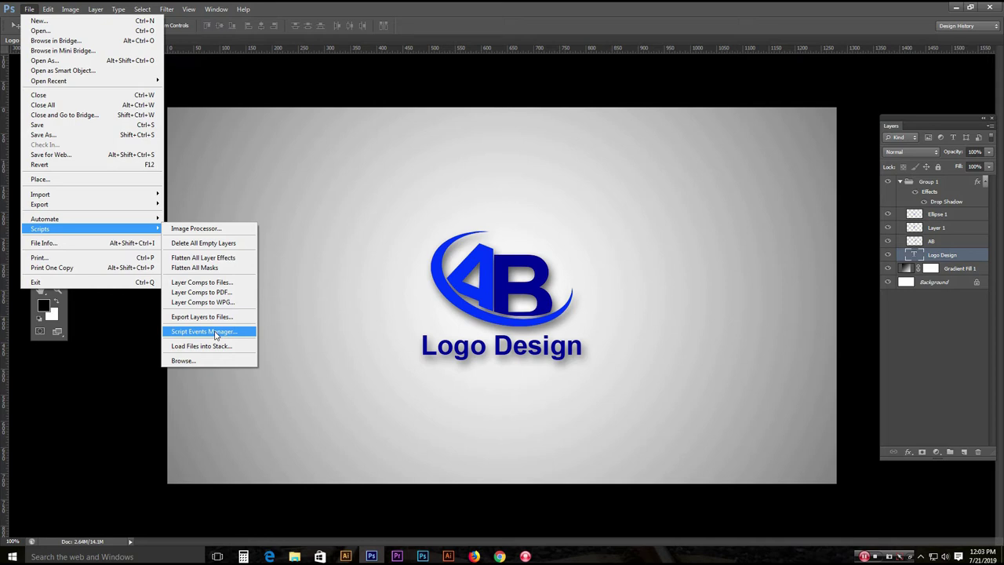
Open the Script Events Manager, enable events to run scripts/actions, and move it aside.
{"action": "left_click", "coordinate": [214, 333]}
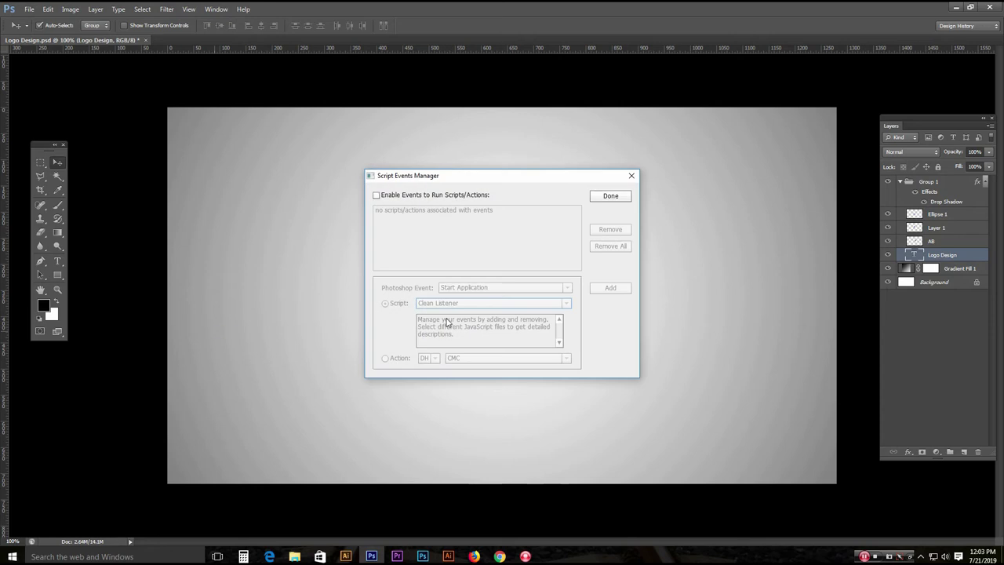
{"action": "left_click_drag", "start_coordinate": [440, 178], "coordinate": [406, 192]}
{"action": "left_click", "coordinate": [343, 209]}
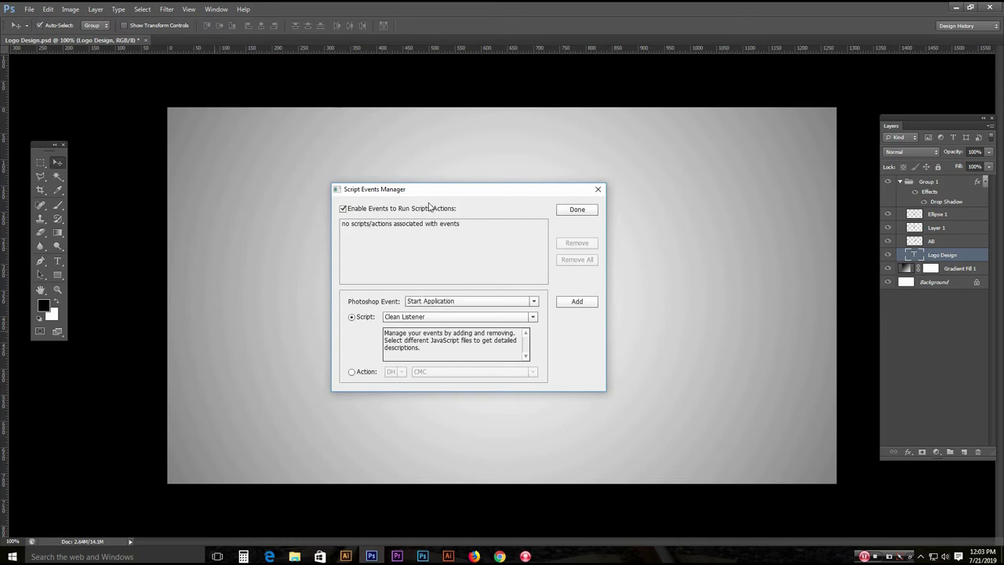
{"action": "left_click_drag", "start_coordinate": [438, 190], "coordinate": [464, 199]}
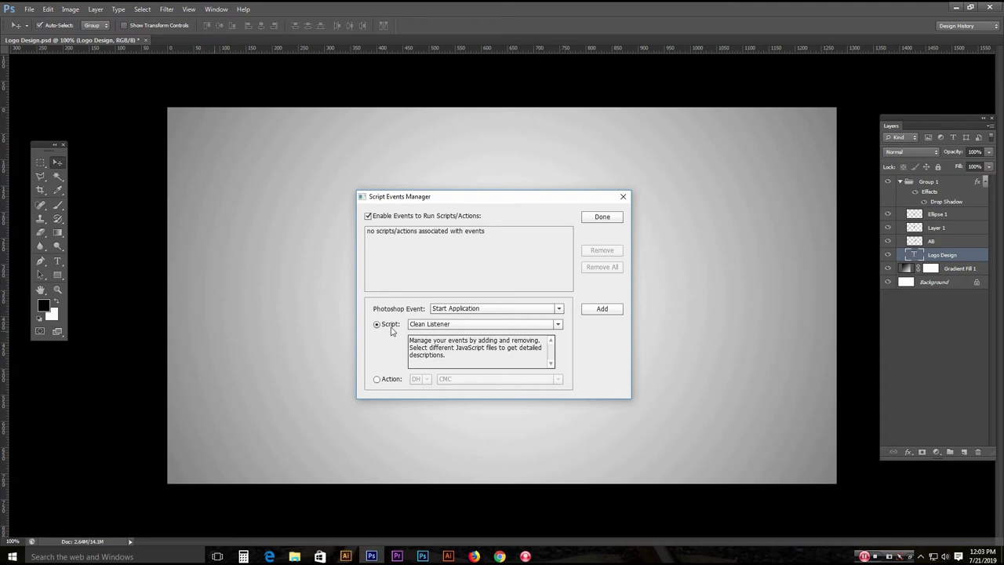
Set the event to run an action, the CMC action from the DH set.
{"action": "left_click", "coordinate": [381, 379]}
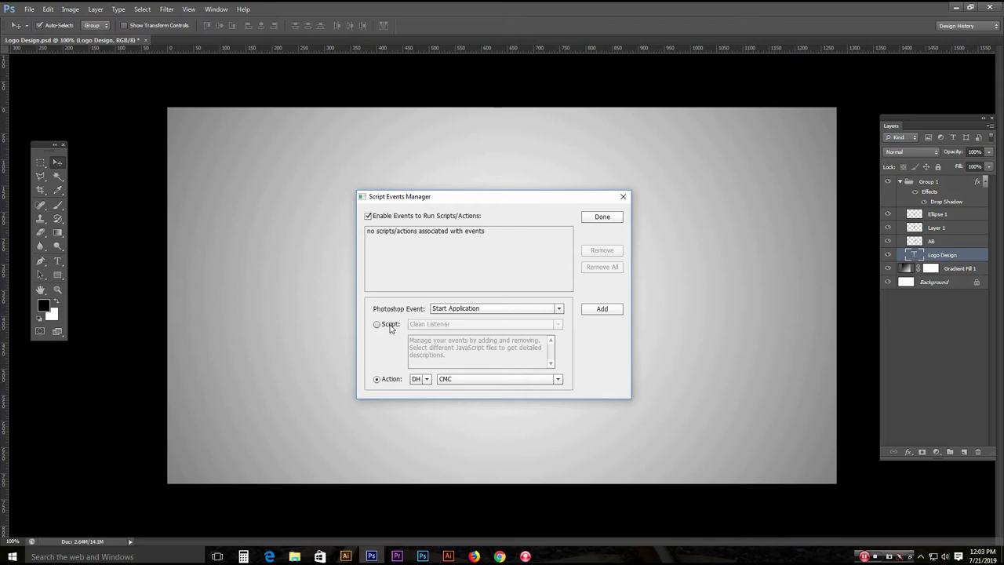
{"action": "left_click", "coordinate": [390, 326]}
{"action": "left_click", "coordinate": [392, 381]}
{"action": "left_click", "coordinate": [462, 309]}
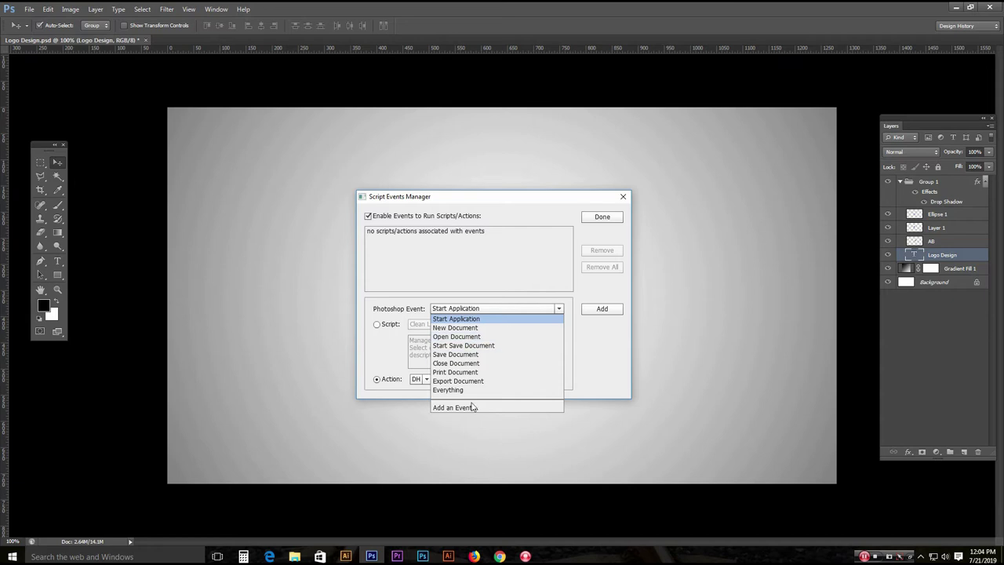
Pair the Open Document event with the Update File Info script and add it.
{"action": "left_click", "coordinate": [458, 338]}
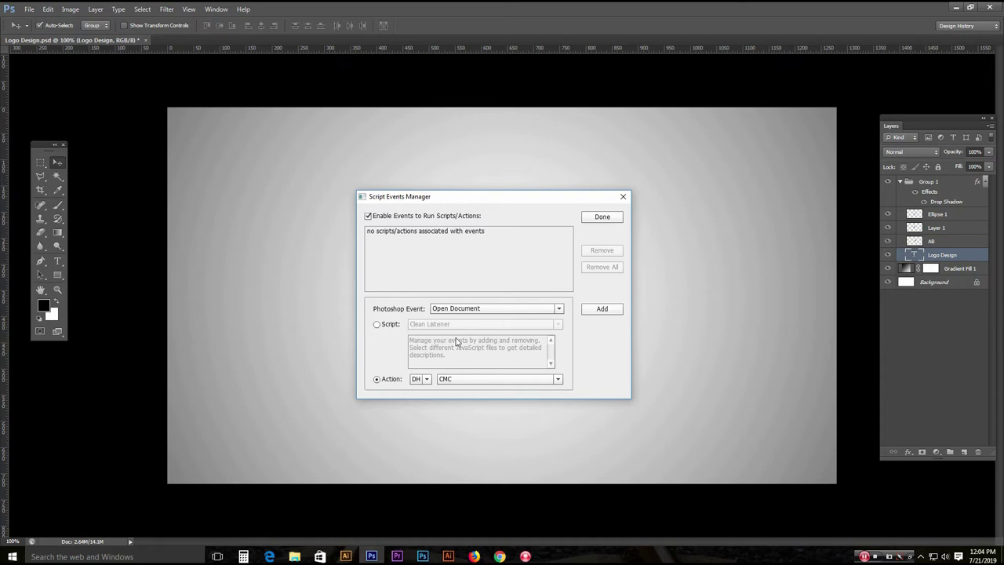
{"action": "left_click", "coordinate": [376, 324]}
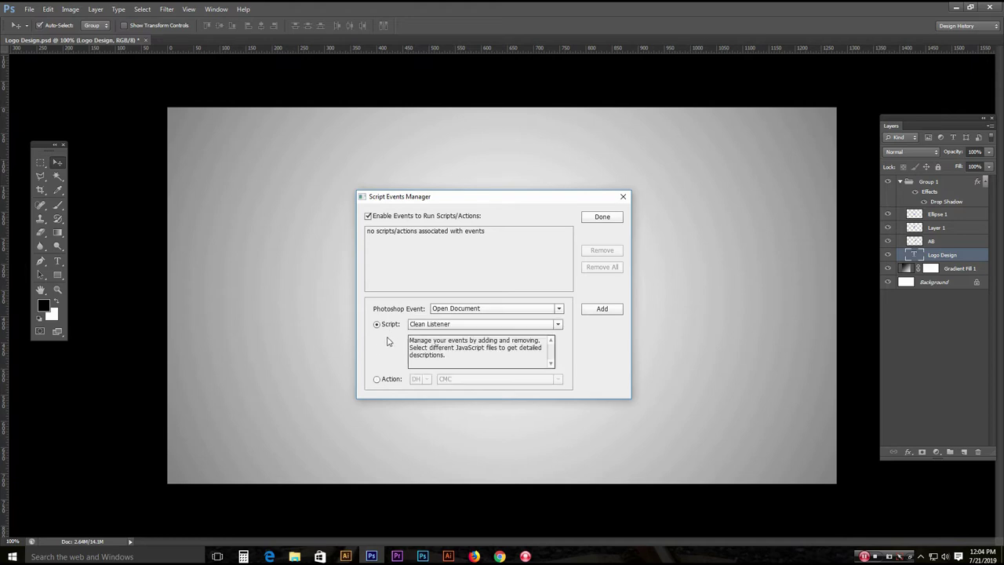
{"action": "left_click", "coordinate": [557, 325]}
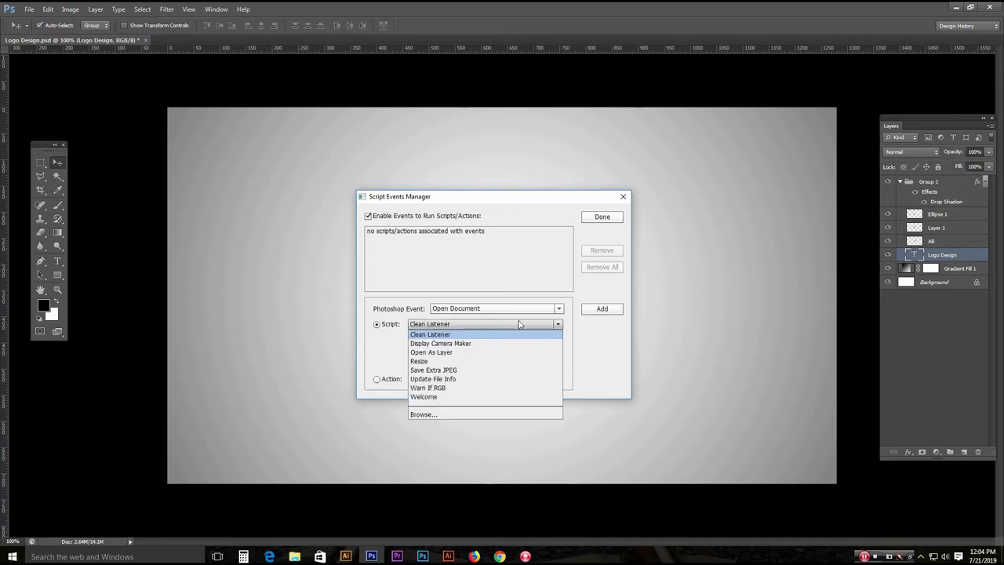
{"action": "left_click", "coordinate": [436, 382]}
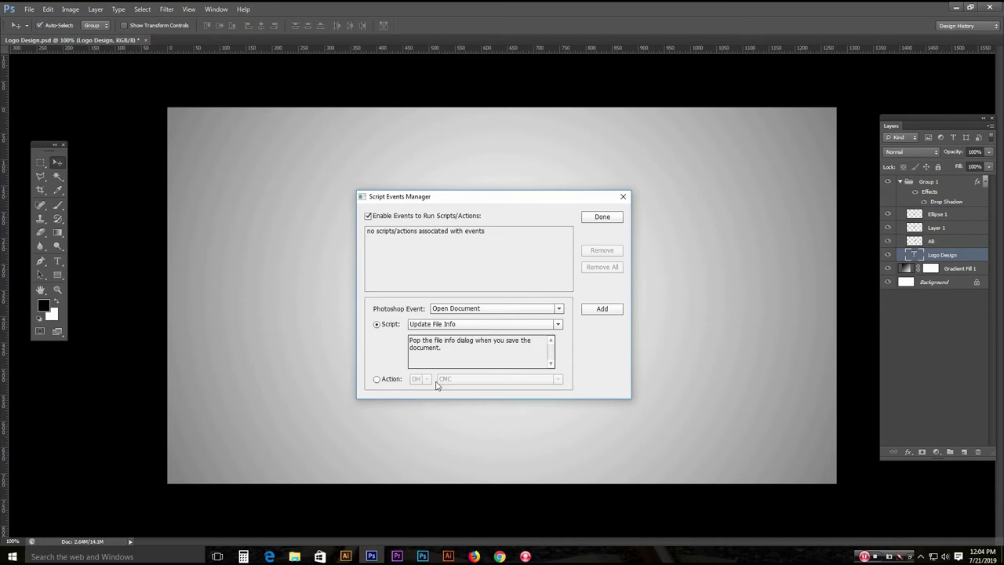
{"action": "left_click", "coordinate": [468, 325]}
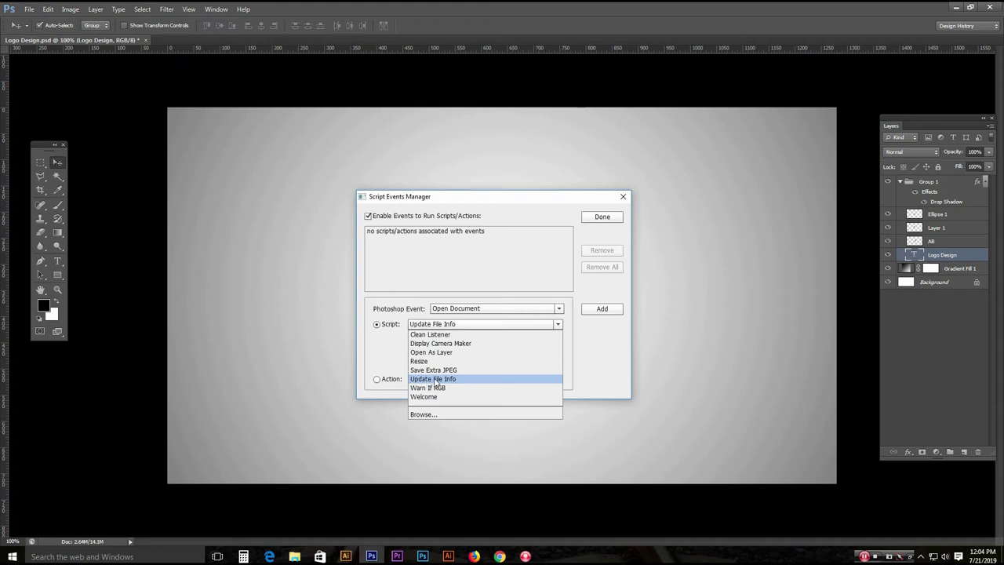
{"action": "left_click", "coordinate": [434, 380]}
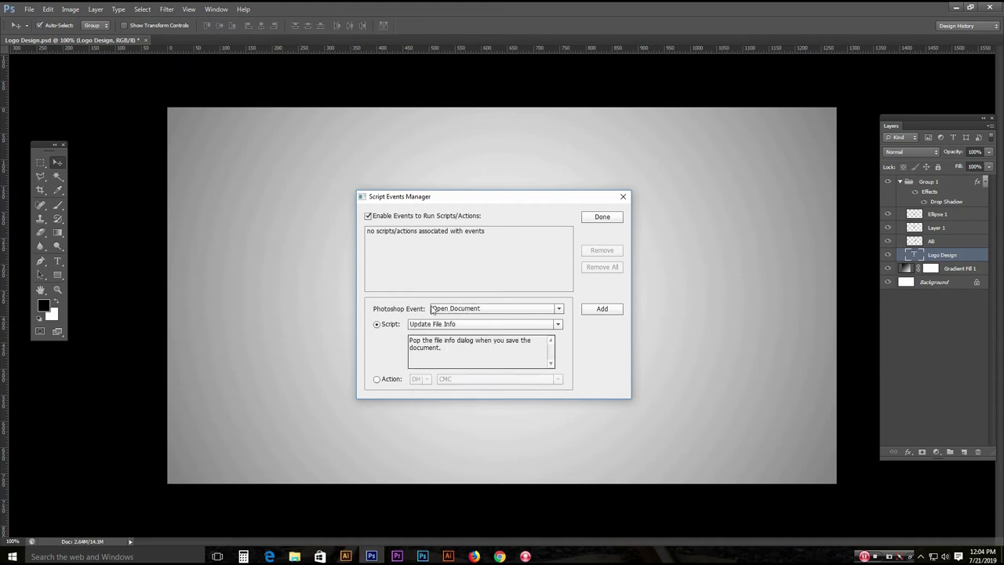
{"action": "left_click", "coordinate": [444, 312]}
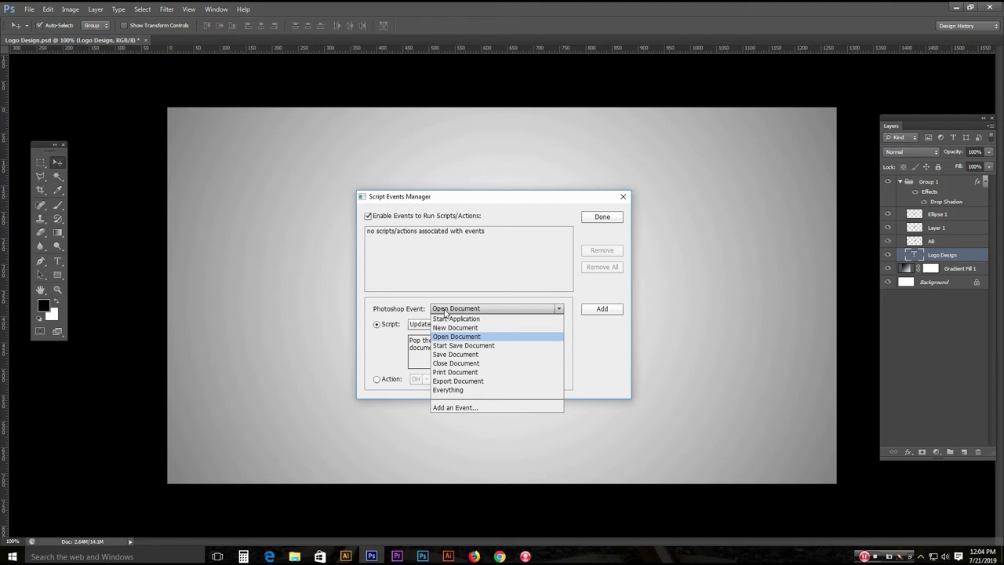
{"action": "left_click", "coordinate": [445, 312]}
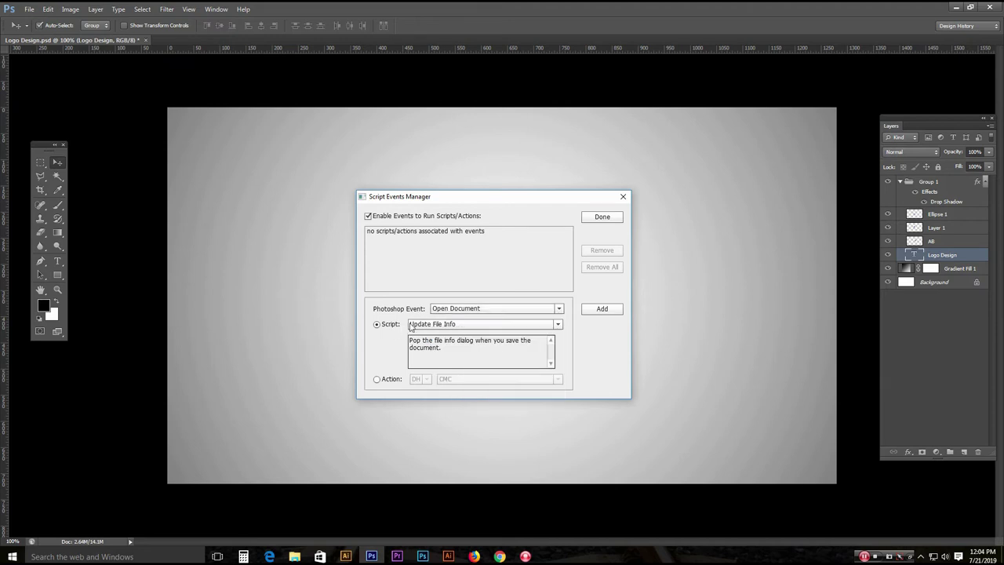
{"action": "left_click", "coordinate": [603, 310]}
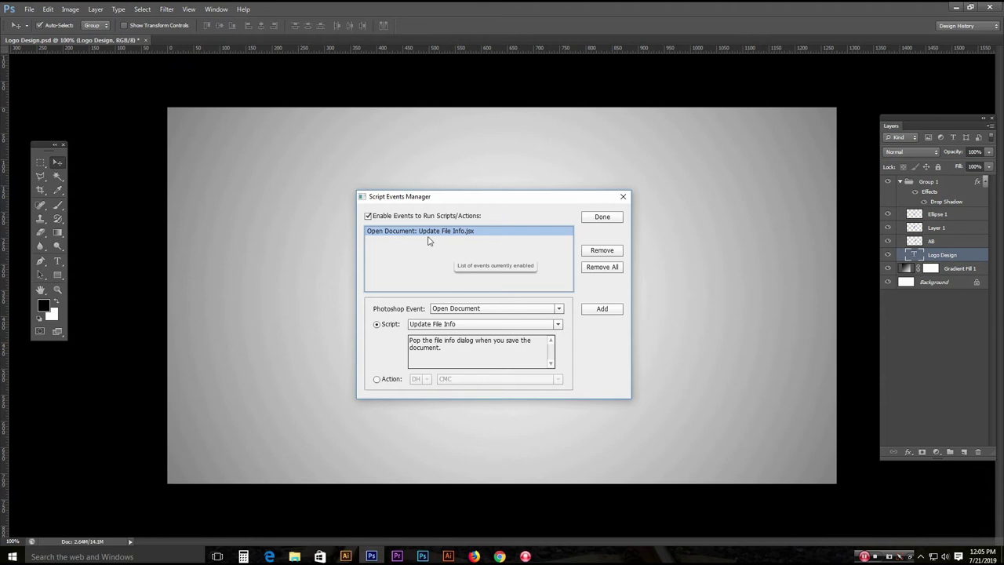
Close the Script Events Manager with Done and bring up the File menu.
{"action": "left_click", "coordinate": [616, 217]}
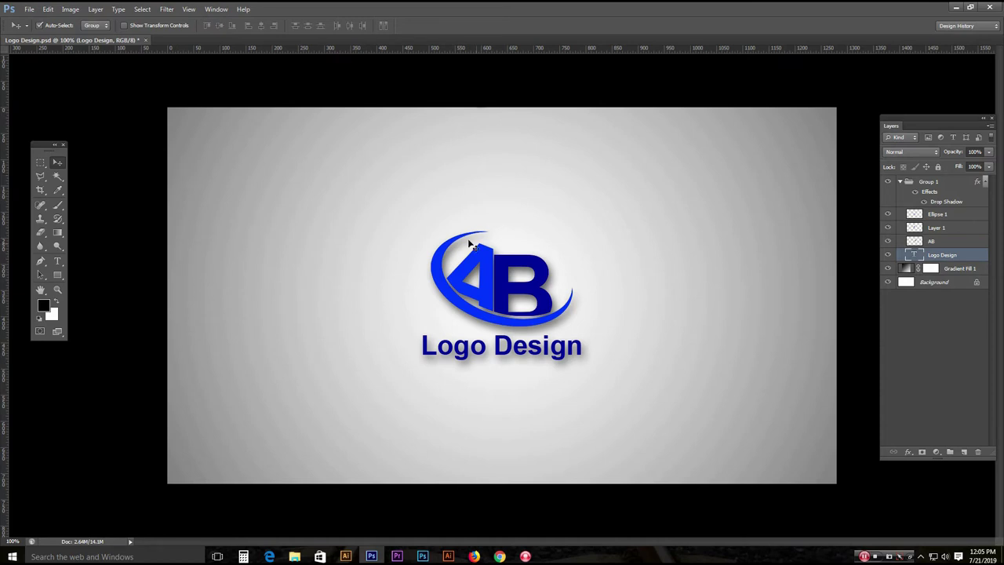
{"action": "left_click", "coordinate": [30, 9]}
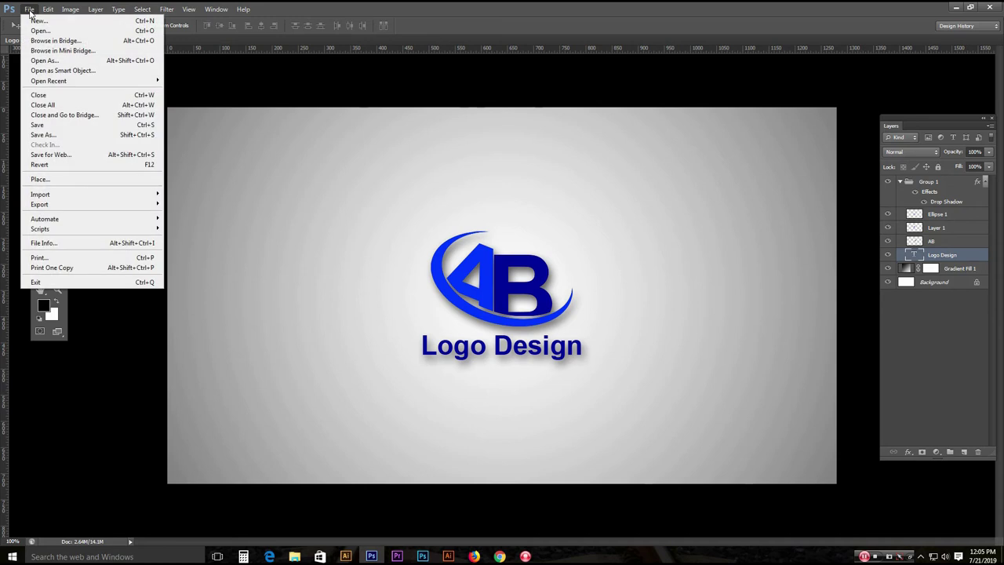
Open image 01.jpg and move the resulting File Info Script Alert aside.
{"action": "left_click", "coordinate": [41, 31]}
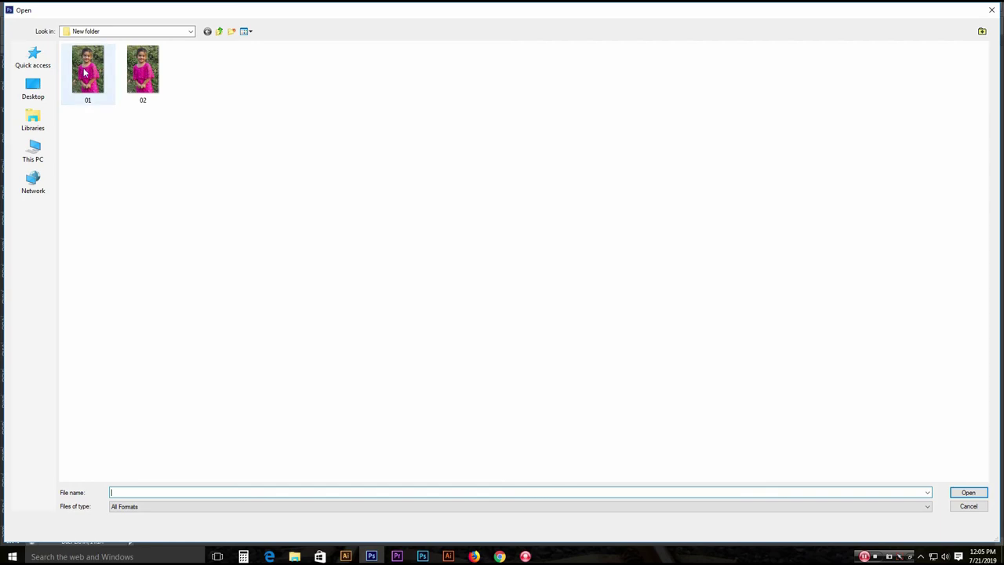
{"action": "left_click", "coordinate": [82, 67]}
{"action": "left_click", "coordinate": [963, 494]}
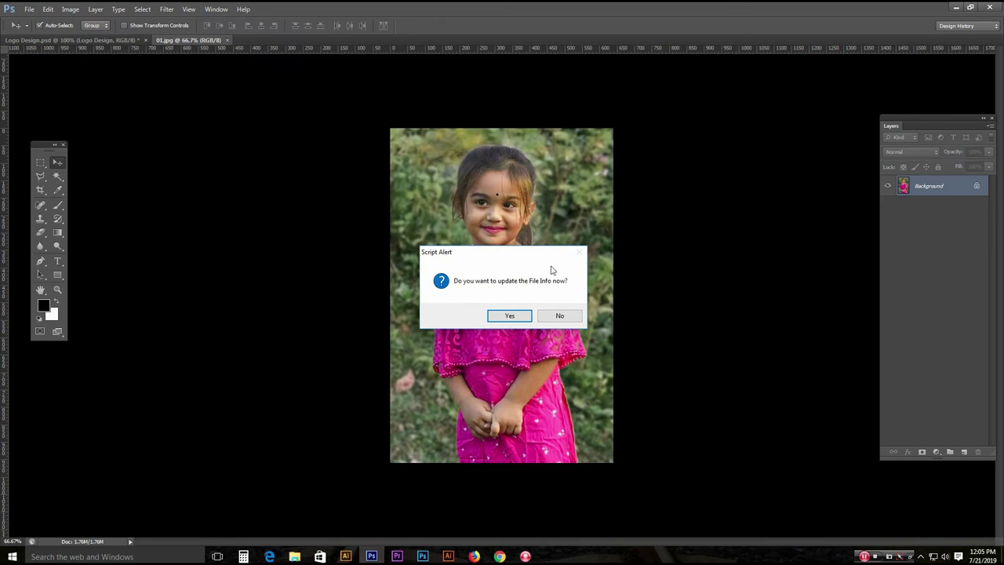
{"action": "left_click_drag", "start_coordinate": [440, 257], "coordinate": [550, 265]}
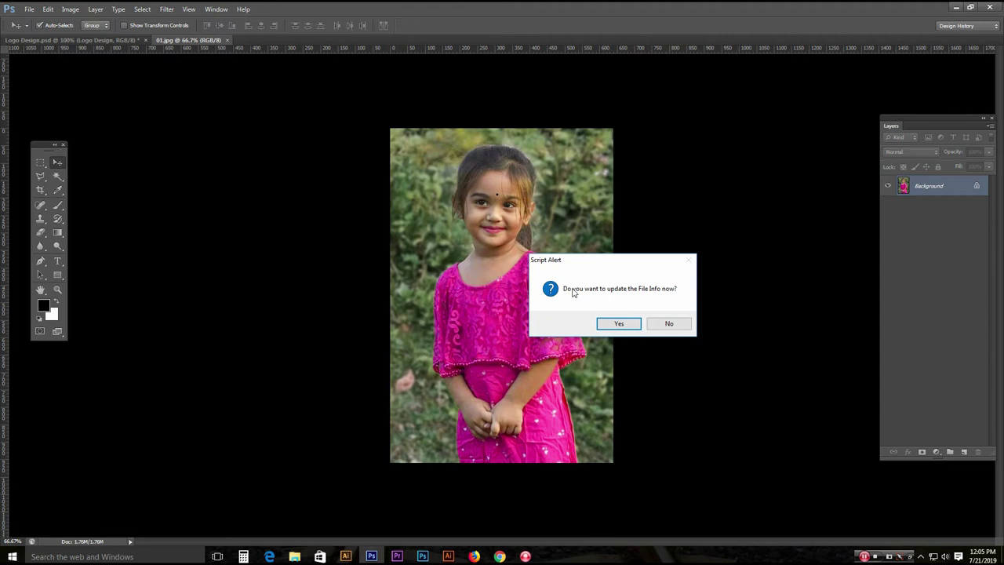
Accept the File Info update and bring up the Description category of 01.jpg's metadata.
{"action": "left_click", "coordinate": [625, 326]}
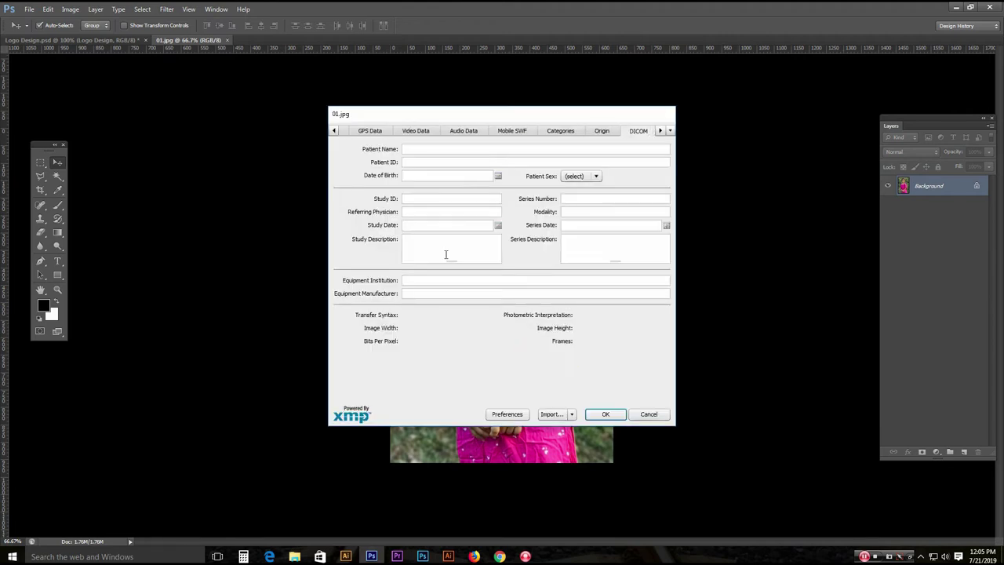
{"action": "left_click_drag", "start_coordinate": [411, 117], "coordinate": [498, 148]}
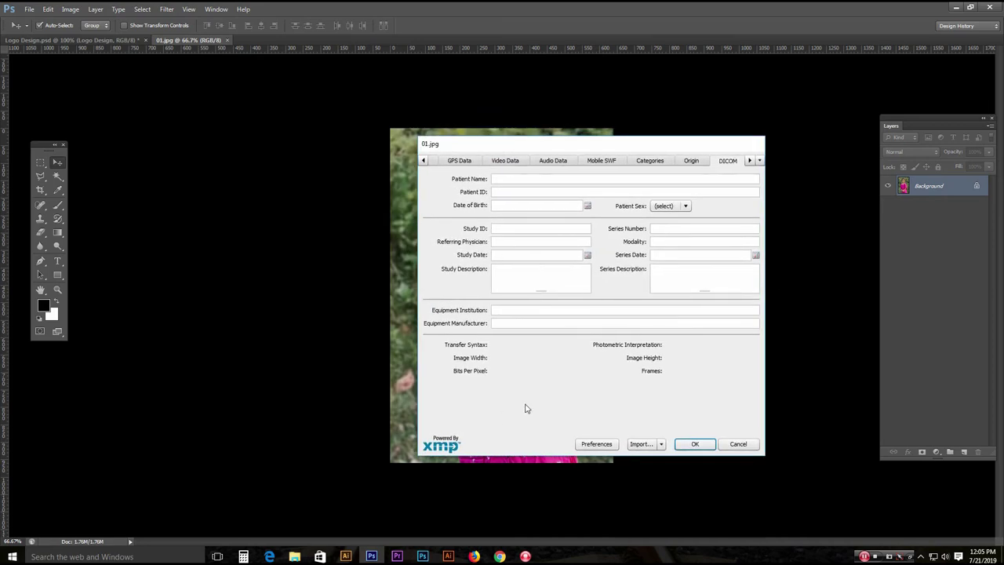
{"action": "left_click", "coordinate": [459, 160]}
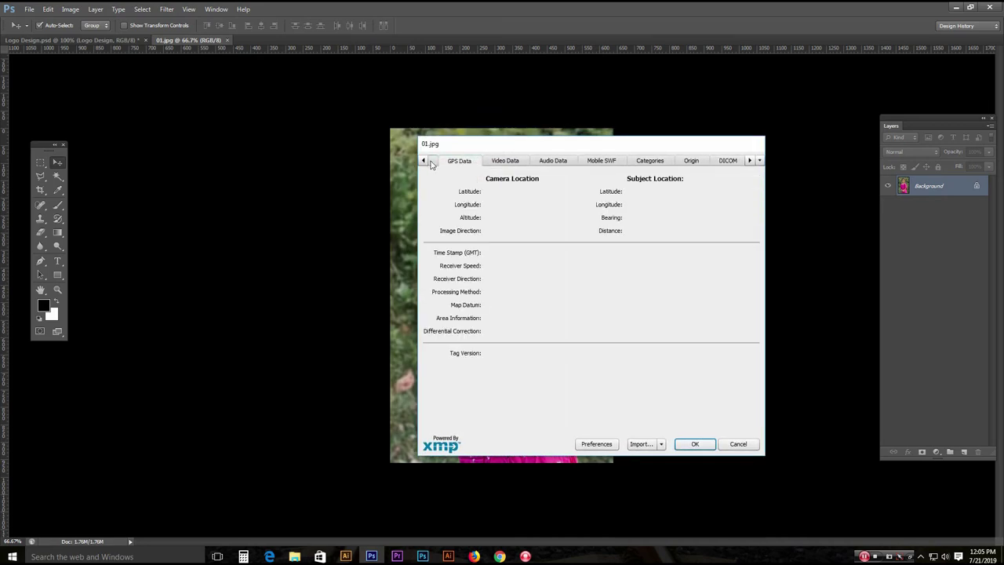
{"action": "left_click", "coordinate": [424, 160]}
{"action": "left_click", "coordinate": [424, 161]}
{"action": "left_click", "coordinate": [423, 161]}
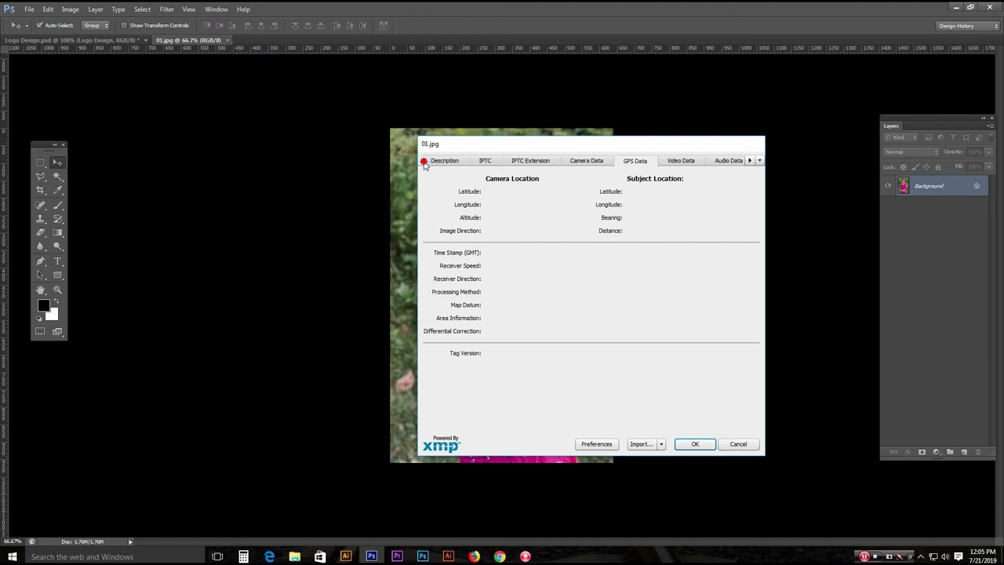
{"action": "left_click", "coordinate": [445, 162]}
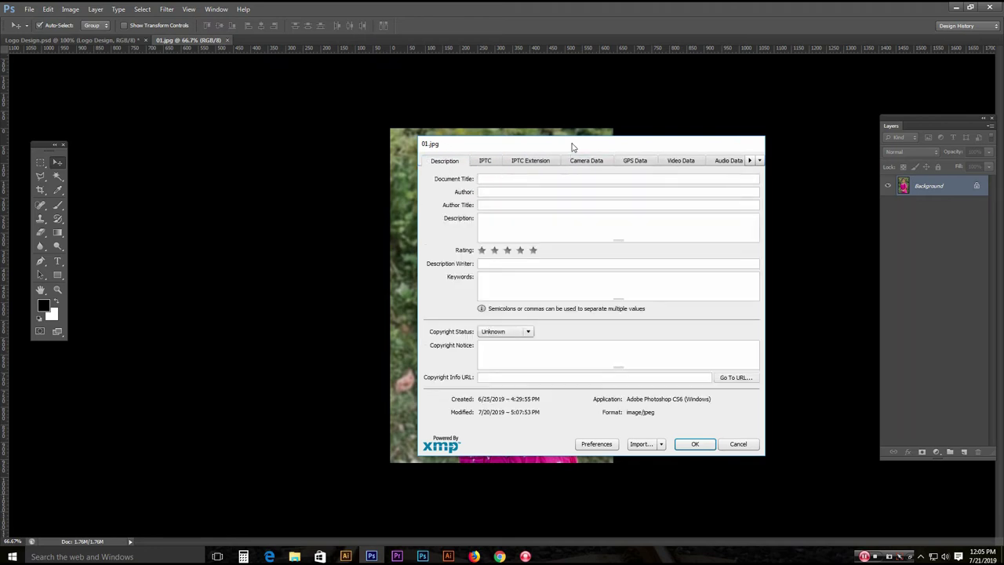
Move through the Description, Author, Keywords, Description Writer and Document Title fields, entering nothing.
{"action": "left_click", "coordinate": [502, 226]}
{"action": "left_click", "coordinate": [497, 193]}
{"action": "left_click", "coordinate": [497, 226]}
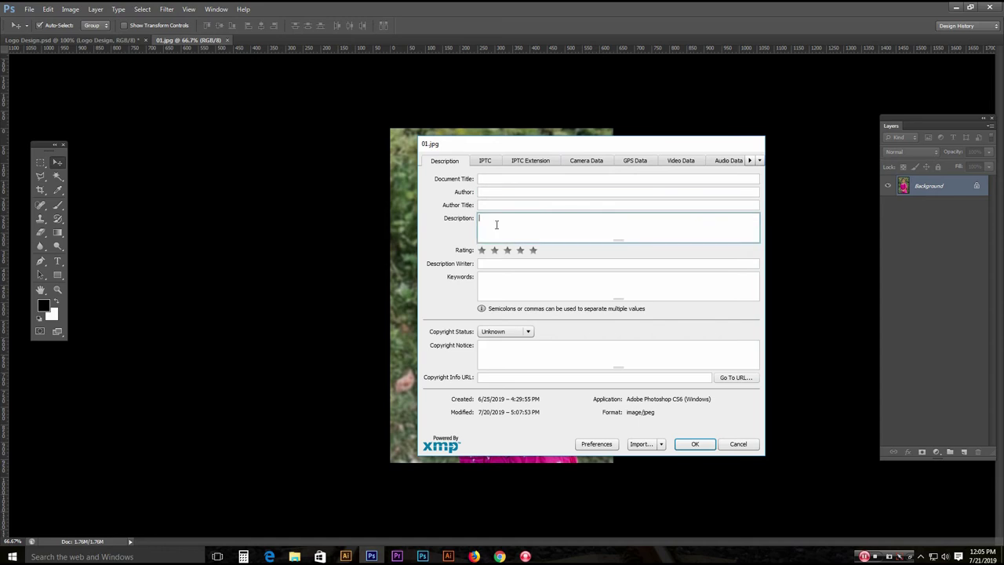
{"action": "left_click", "coordinate": [492, 280]}
{"action": "left_click", "coordinate": [505, 265]}
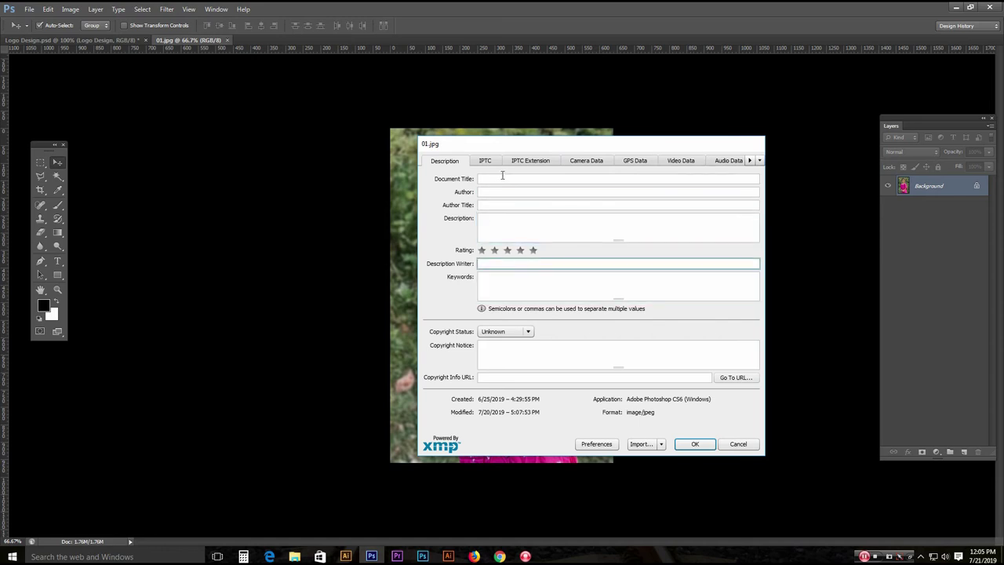
{"action": "left_click", "coordinate": [500, 179]}
{"action": "left_click", "coordinate": [506, 224]}
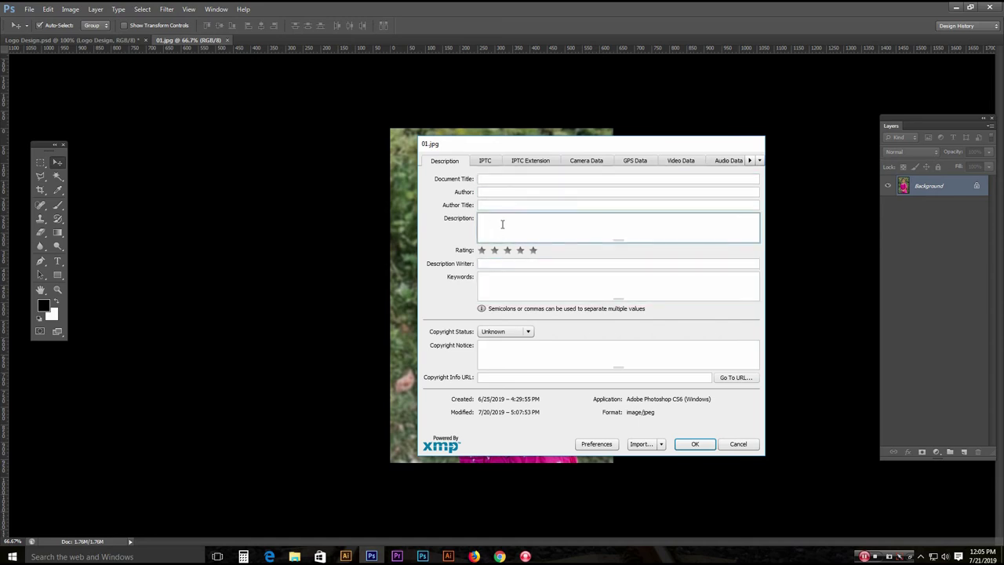
{"action": "left_click", "coordinate": [496, 179]}
Shift the File Info dialog to check the photo, then cancel without adding metadata.
{"action": "left_click_drag", "start_coordinate": [506, 147], "coordinate": [697, 143]}
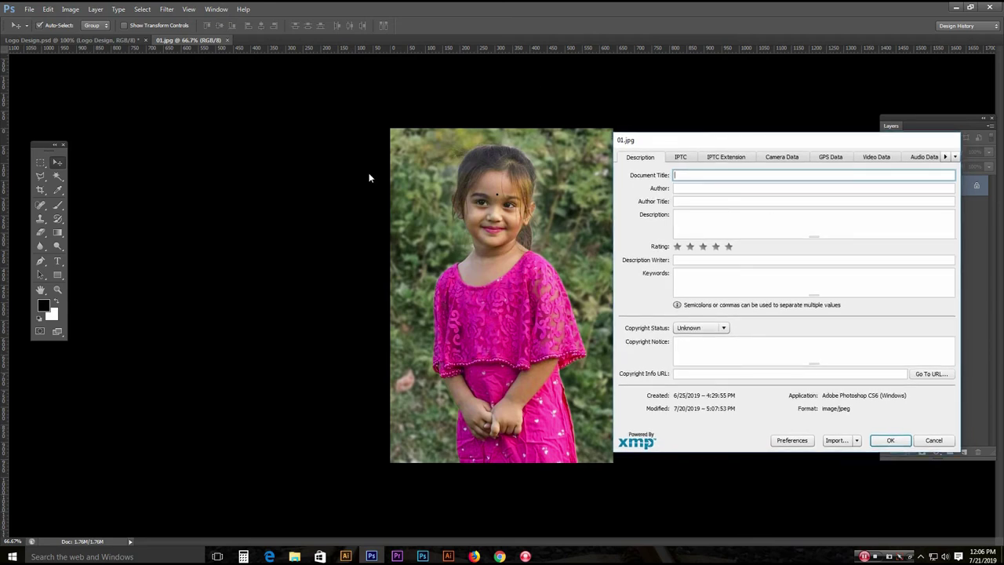
{"action": "left_click_drag", "start_coordinate": [783, 139], "coordinate": [547, 130]}
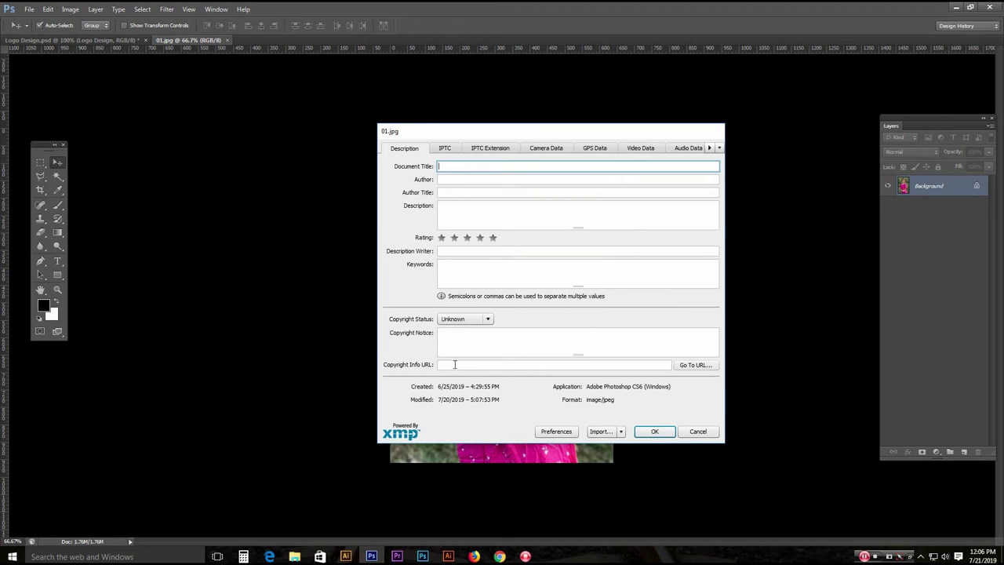
{"action": "left_click", "coordinate": [475, 181]}
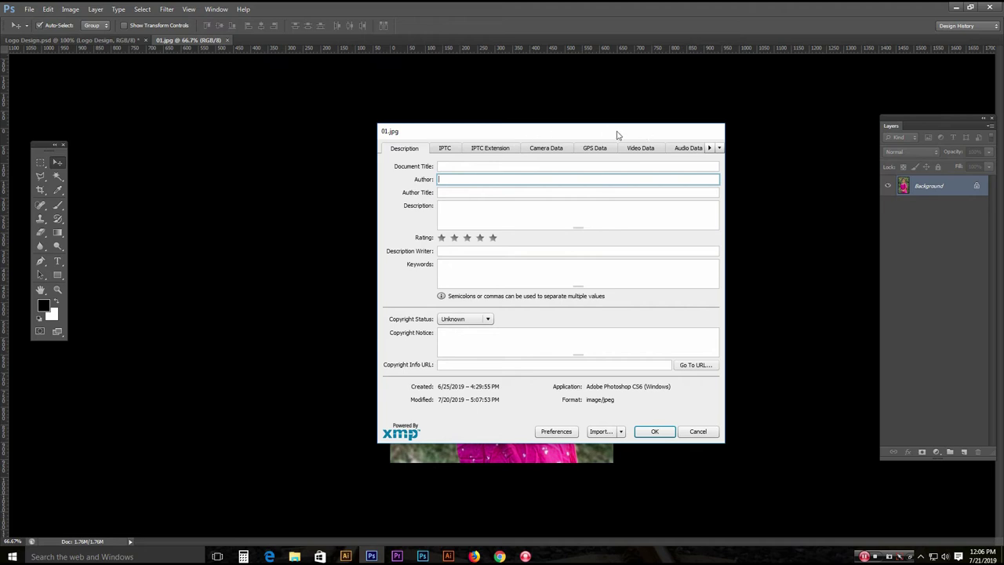
{"action": "left_click_drag", "start_coordinate": [441, 131], "coordinate": [665, 135]}
{"action": "left_click_drag", "start_coordinate": [685, 137], "coordinate": [627, 131]}
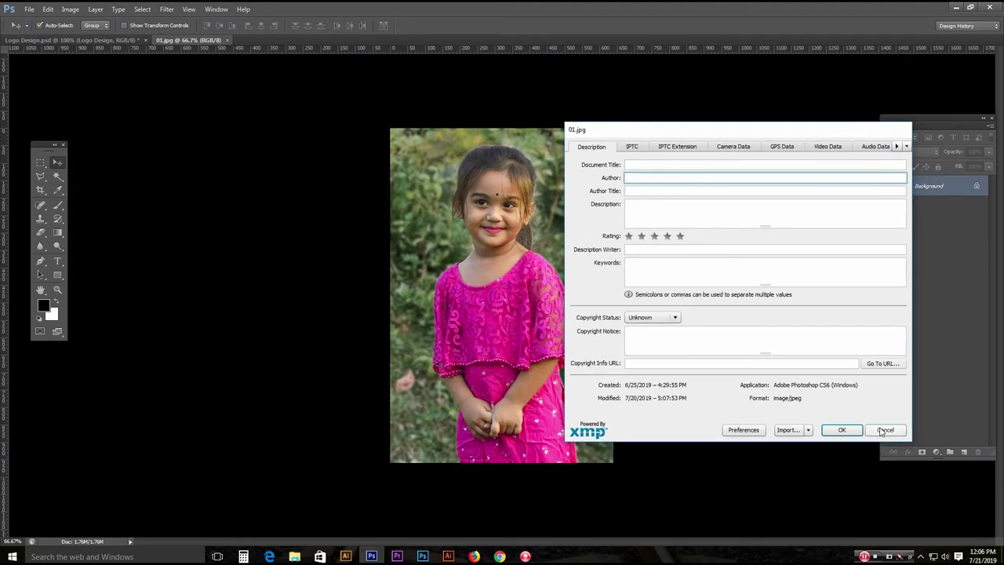
{"action": "left_click", "coordinate": [671, 191]}
{"action": "left_click", "coordinate": [664, 213]}
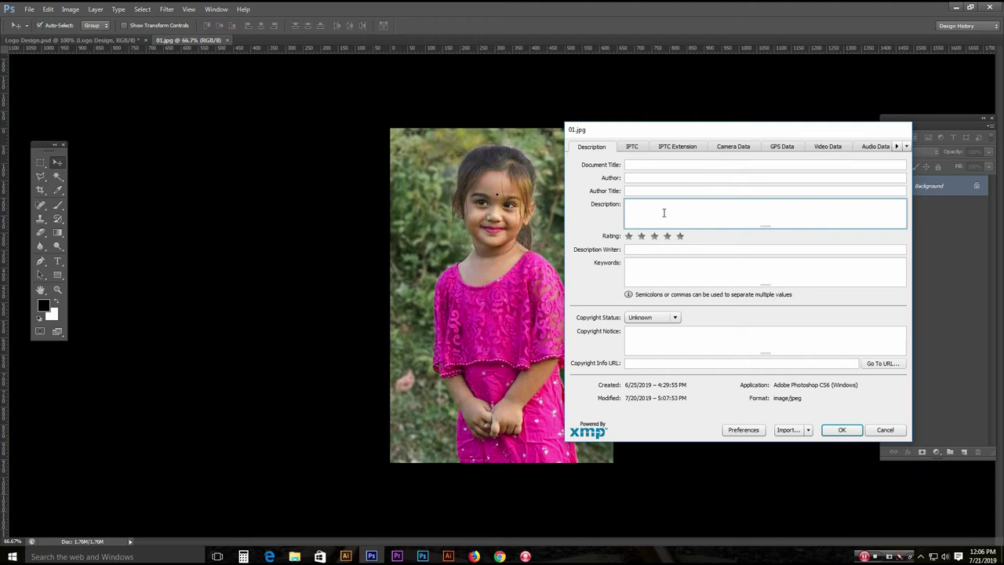
{"action": "left_click", "coordinate": [885, 430]}
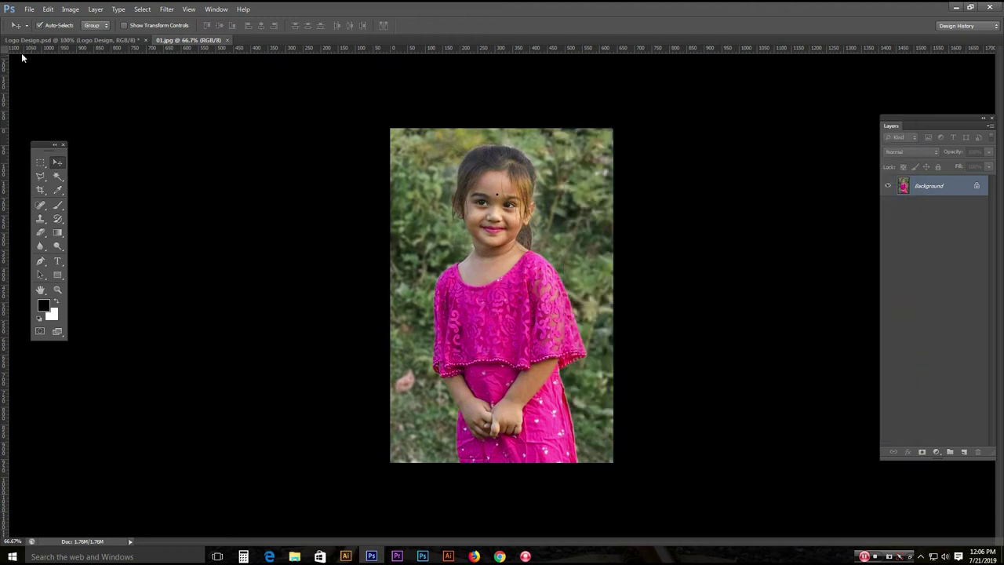
Open the Script Events Manager from File > Scripts.
{"action": "left_click", "coordinate": [29, 9]}
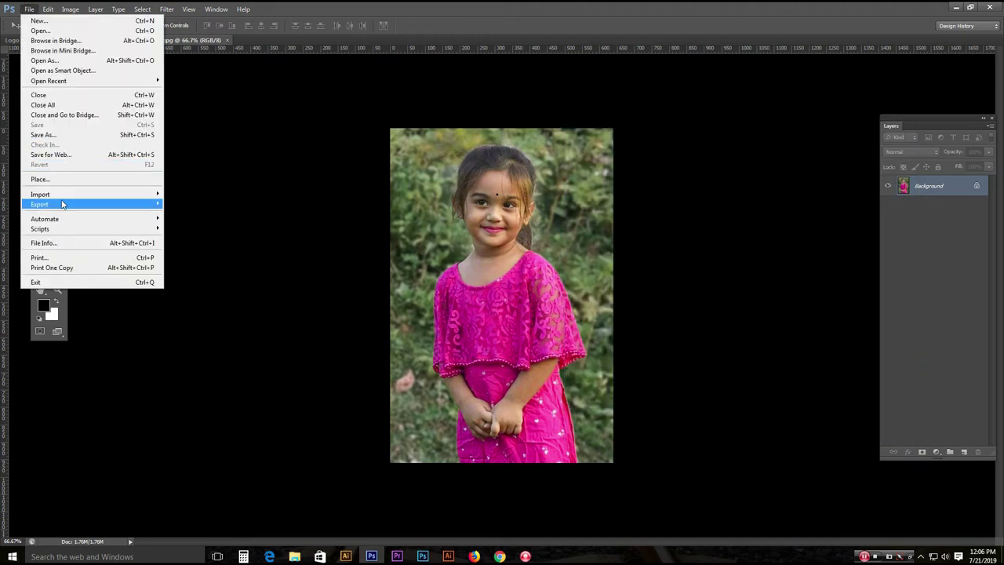
{"action": "mouse_move", "coordinate": [60, 206]}
{"action": "mouse_move", "coordinate": [61, 229]}
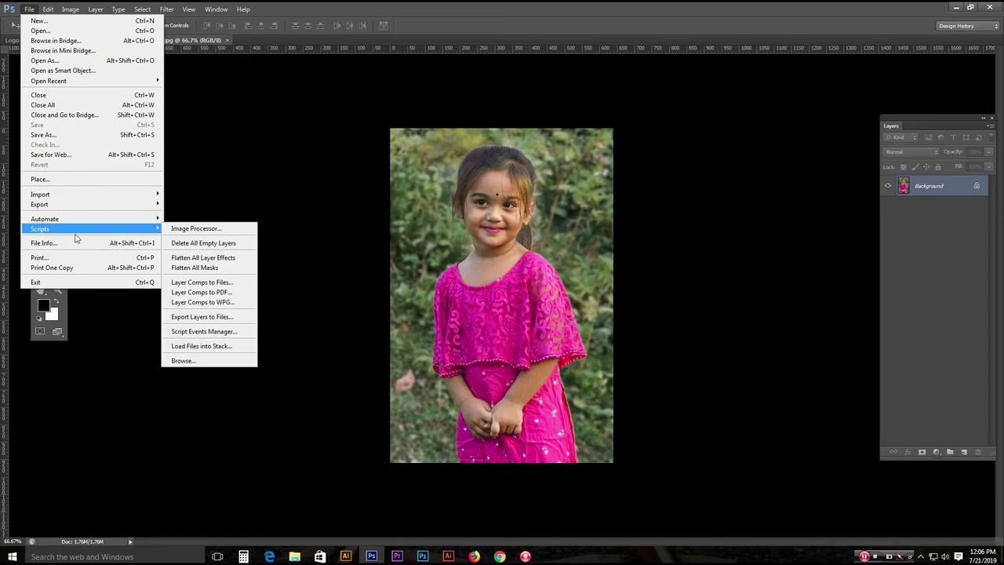
{"action": "left_click", "coordinate": [230, 338]}
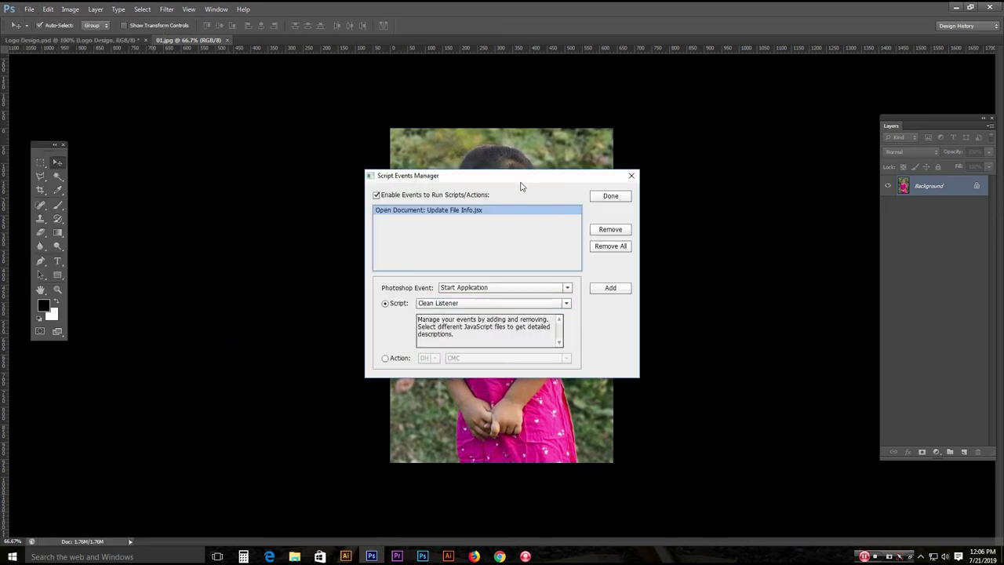
Inspect the Script list, dismiss the Browse file chooser, and check the Photoshop Event list.
{"action": "left_click_drag", "start_coordinate": [386, 288], "coordinate": [430, 288]}
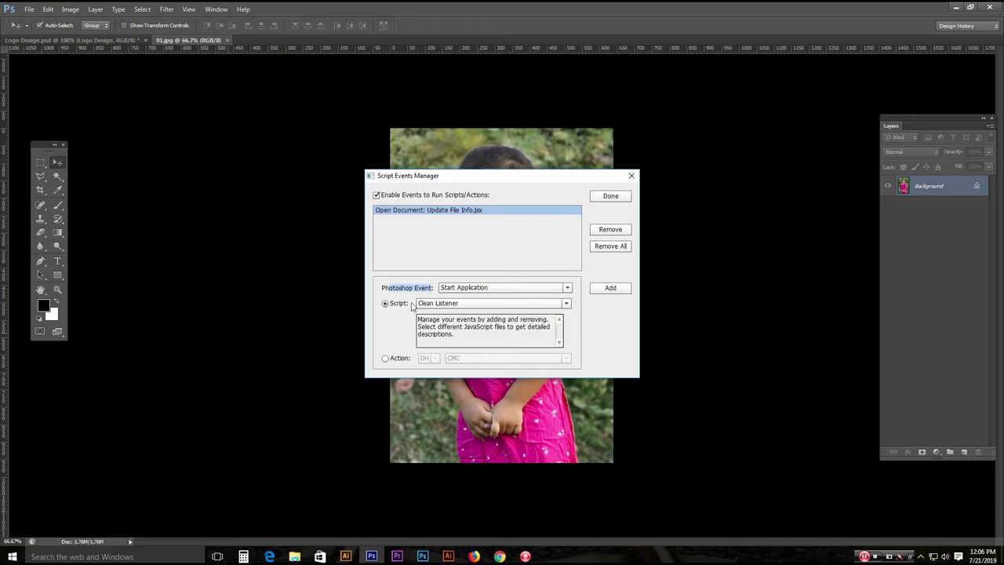
{"action": "left_click", "coordinate": [459, 307]}
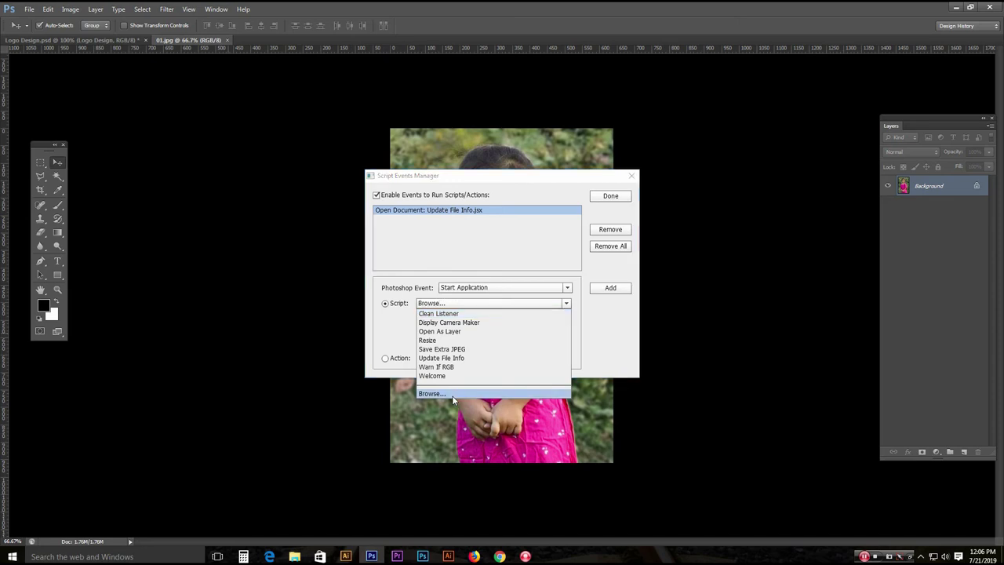
{"action": "left_click", "coordinate": [452, 396]}
{"action": "left_click", "coordinate": [991, 9]}
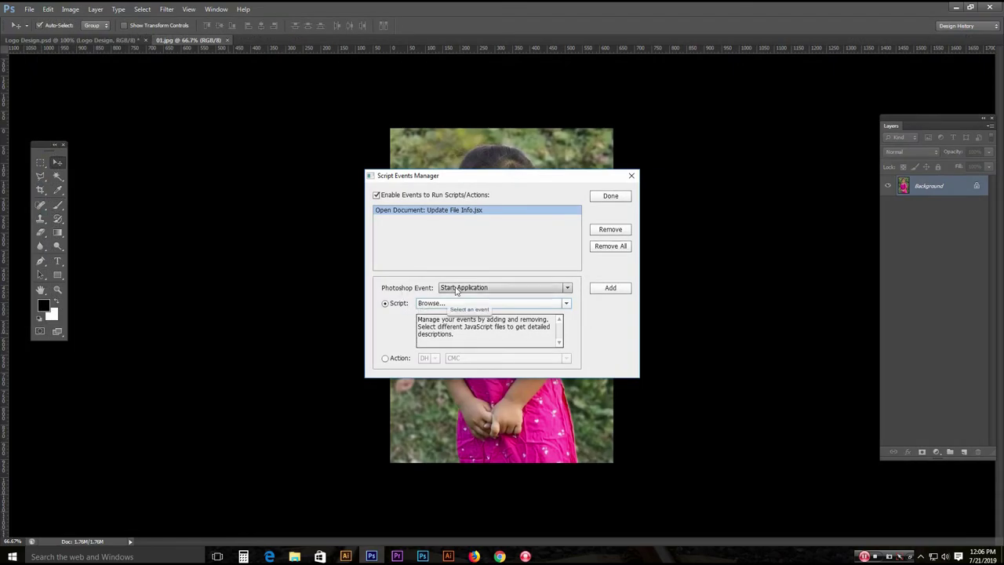
{"action": "left_click", "coordinate": [467, 288]}
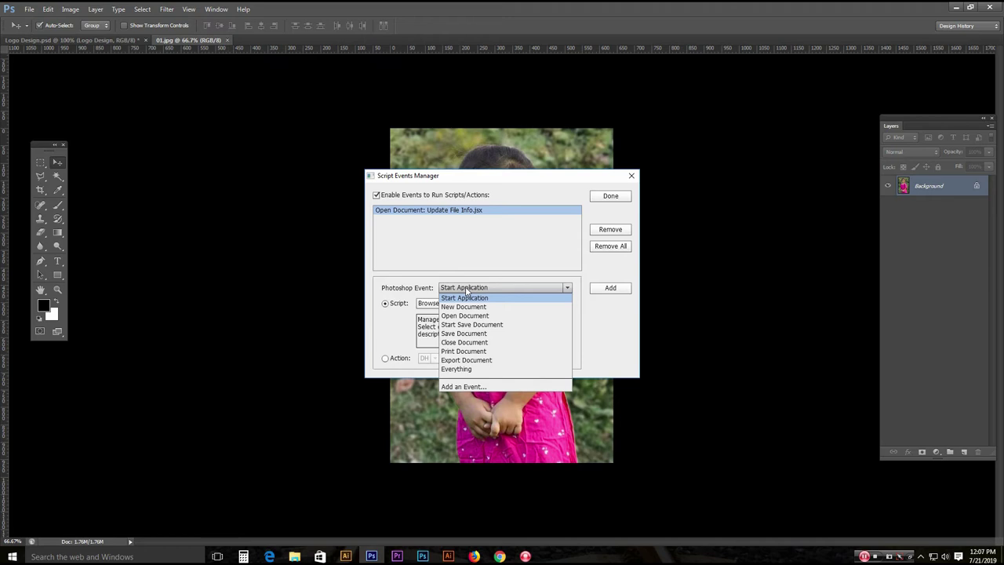
{"action": "left_click", "coordinate": [466, 297]}
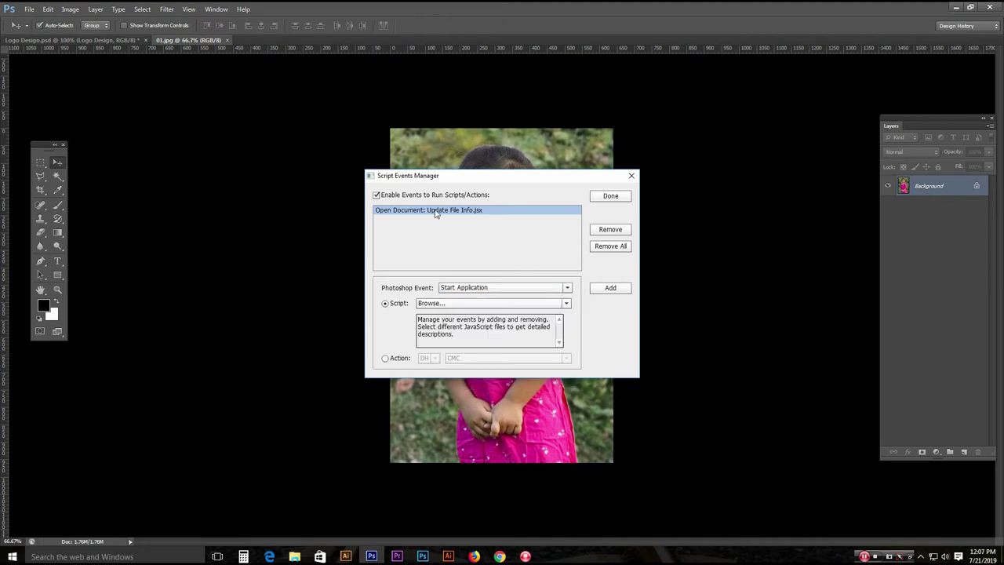
Remove the Update File Info event and set the trigger event to Open Document.
{"action": "left_click", "coordinate": [624, 232]}
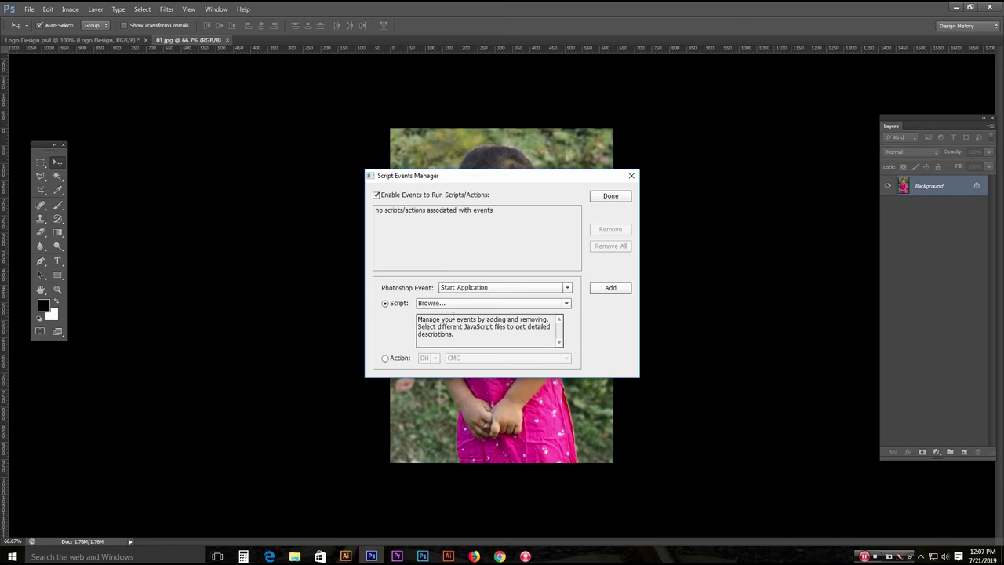
{"action": "left_click", "coordinate": [452, 289]}
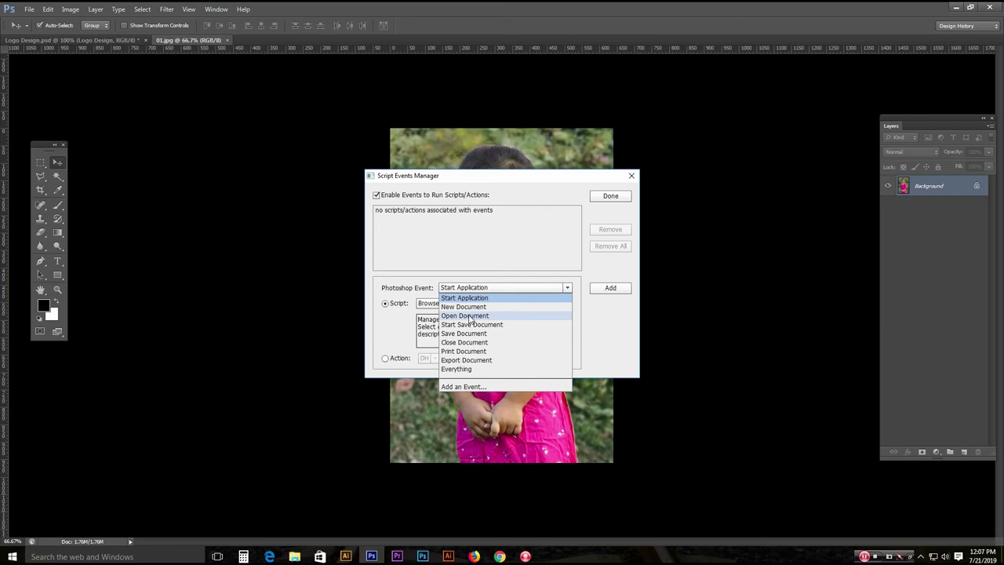
{"action": "left_click", "coordinate": [470, 316]}
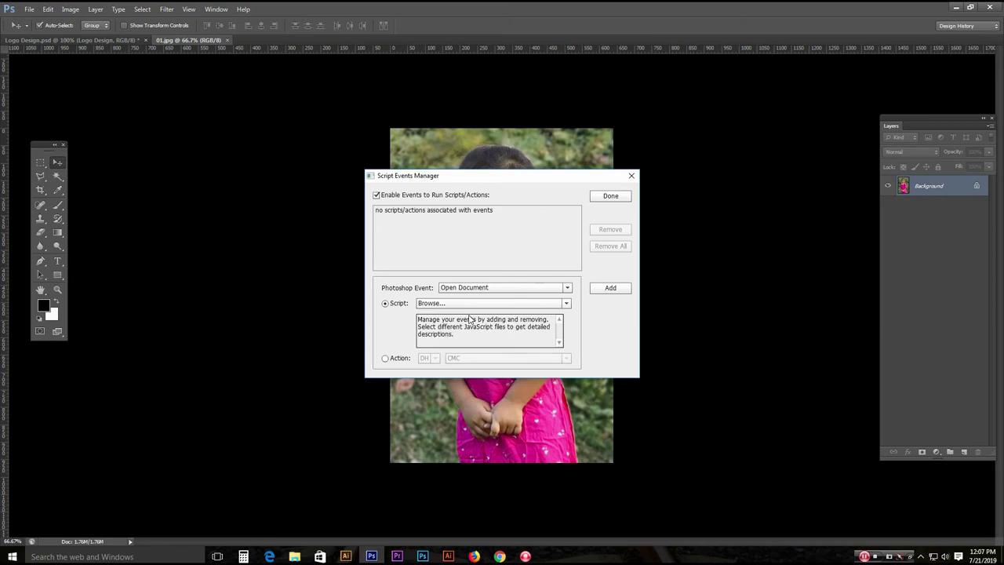
{"action": "left_click_drag", "start_coordinate": [490, 181], "coordinate": [544, 190]}
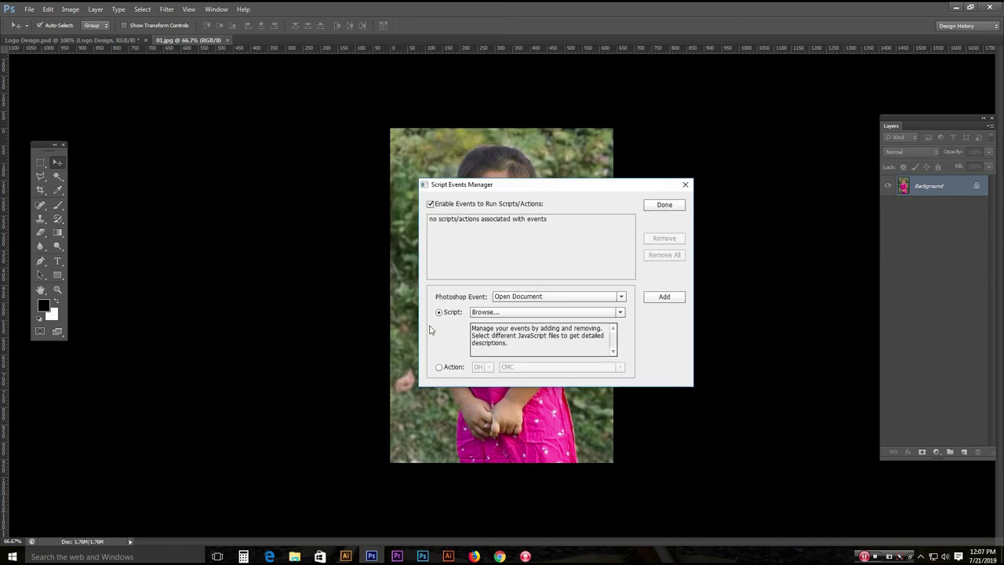
Choose Action with set DH and action CMC, and add the event.
{"action": "left_click", "coordinate": [439, 367]}
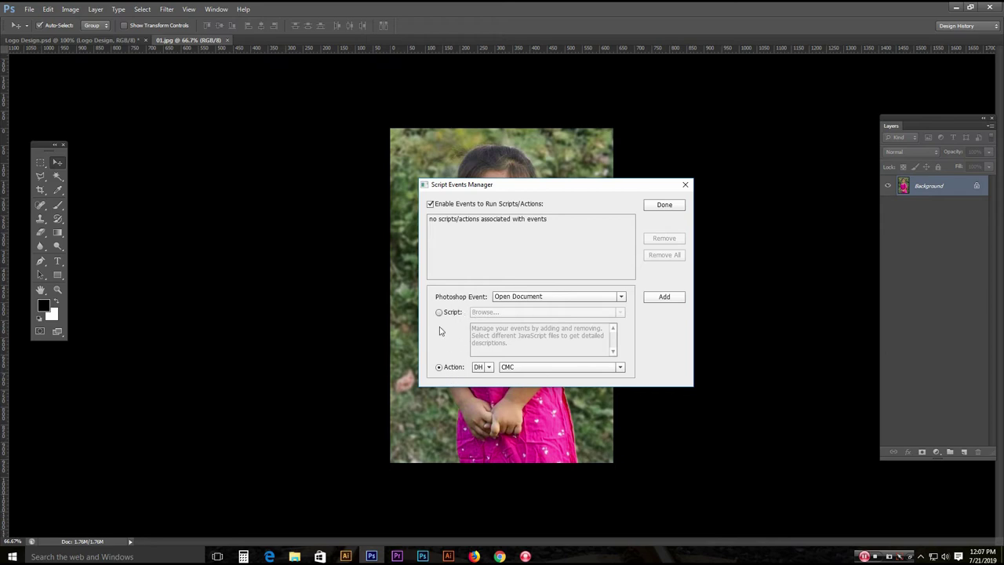
{"action": "left_click", "coordinate": [488, 369]}
{"action": "left_click", "coordinate": [507, 368]}
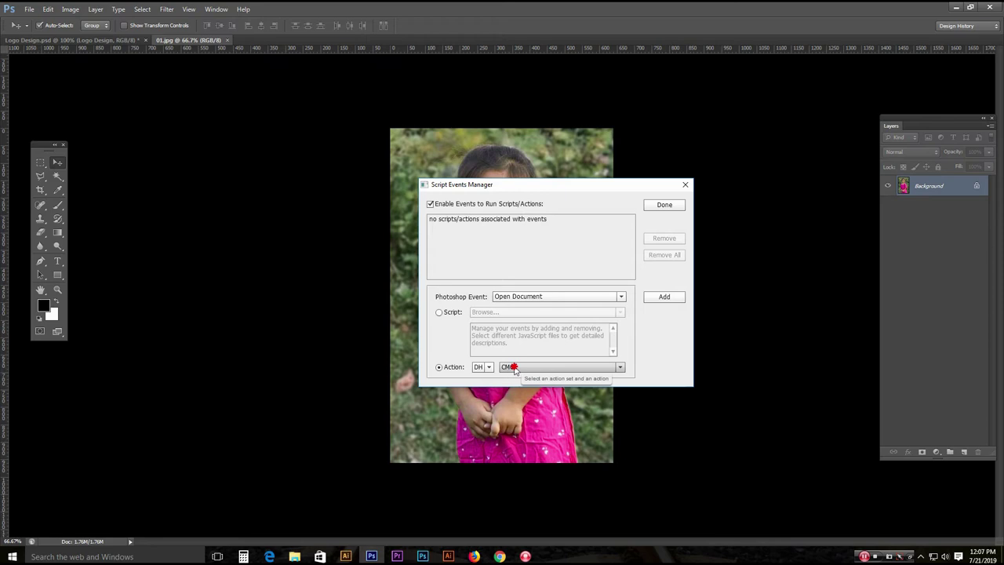
{"action": "left_click", "coordinate": [510, 367]}
{"action": "left_click", "coordinate": [515, 369]}
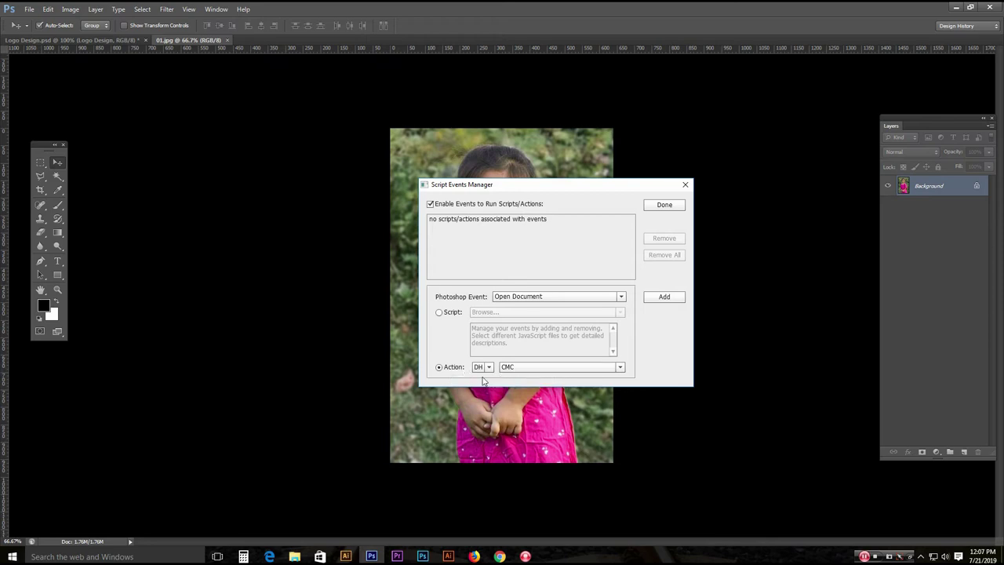
{"action": "left_click", "coordinate": [489, 370]}
{"action": "left_click", "coordinate": [484, 378]}
{"action": "left_click", "coordinate": [520, 369]}
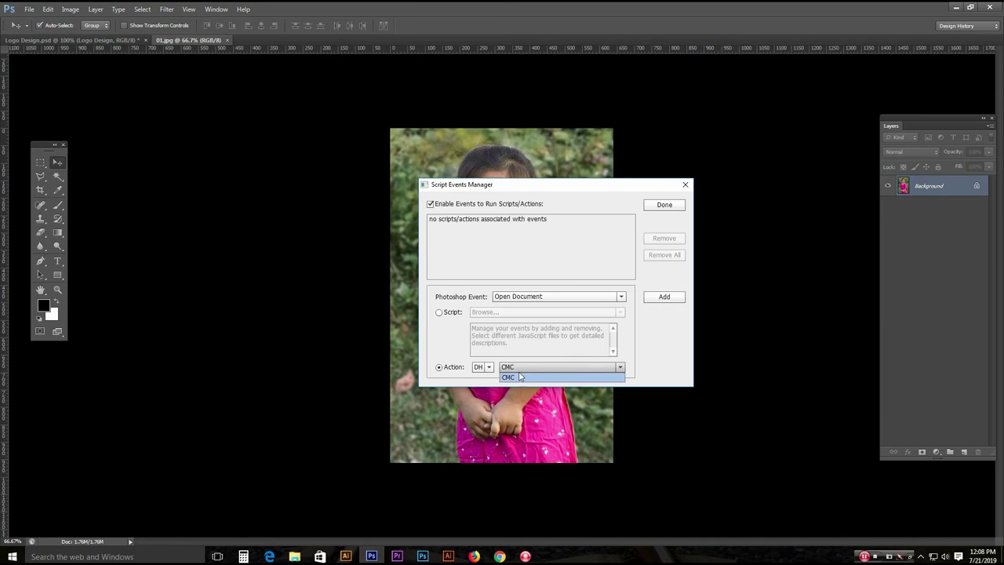
{"action": "left_click", "coordinate": [514, 378]}
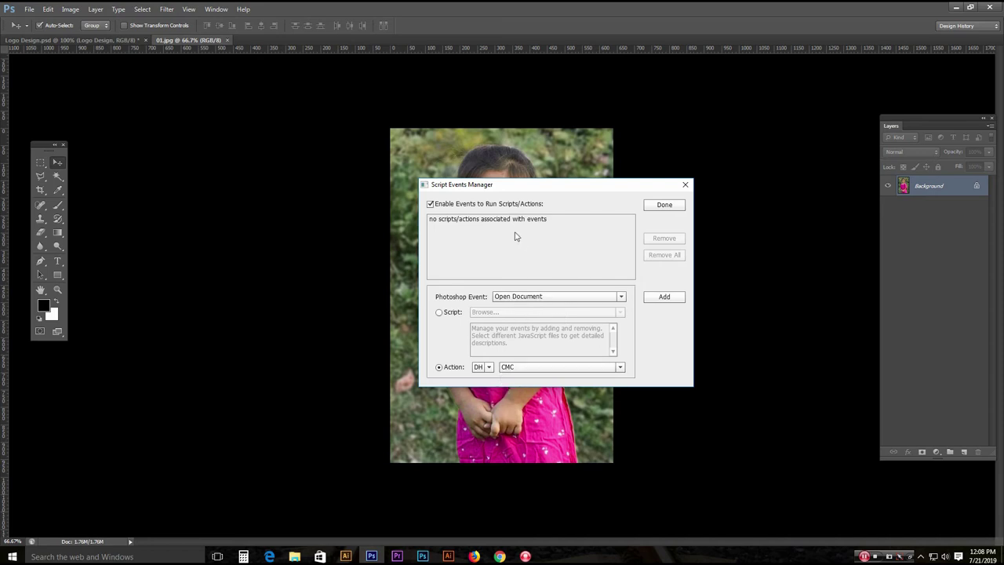
{"action": "left_click", "coordinate": [658, 298]}
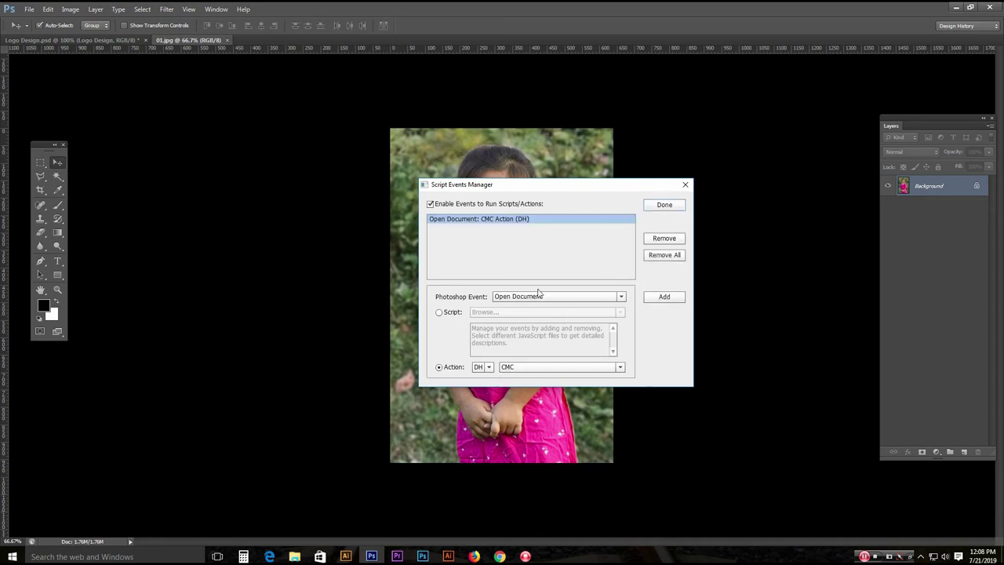
Finish with the Script Events Manager, close 01.jpg, and bring up File > Open.
{"action": "left_click", "coordinate": [666, 205]}
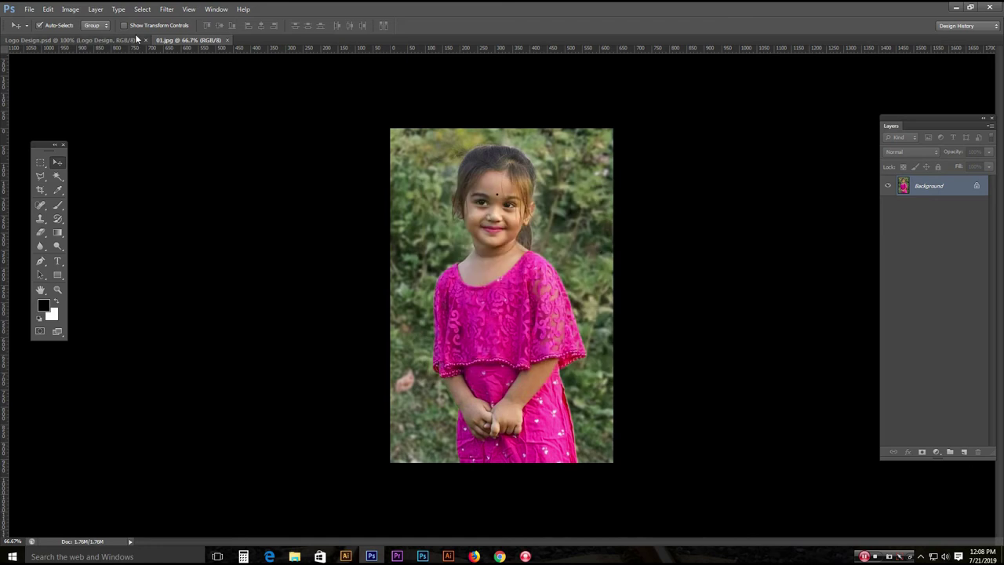
{"action": "left_click", "coordinate": [227, 40]}
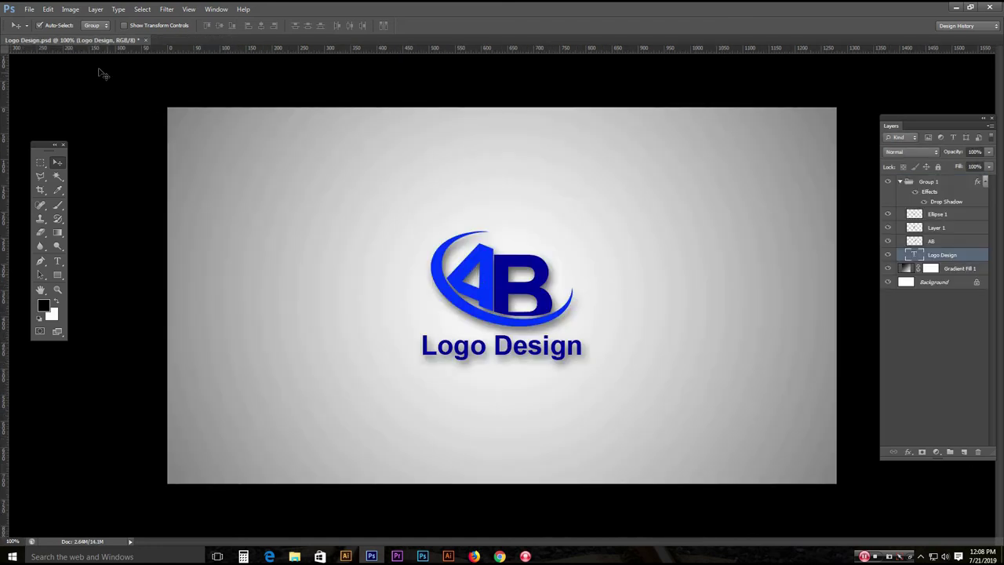
{"action": "left_click", "coordinate": [29, 9]}
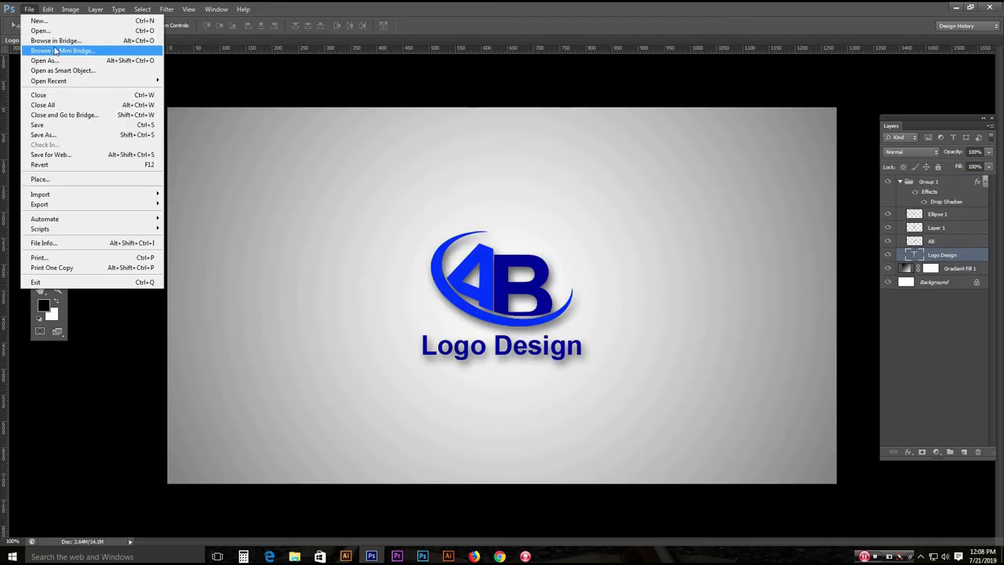
{"action": "left_click", "coordinate": [921, 25]}
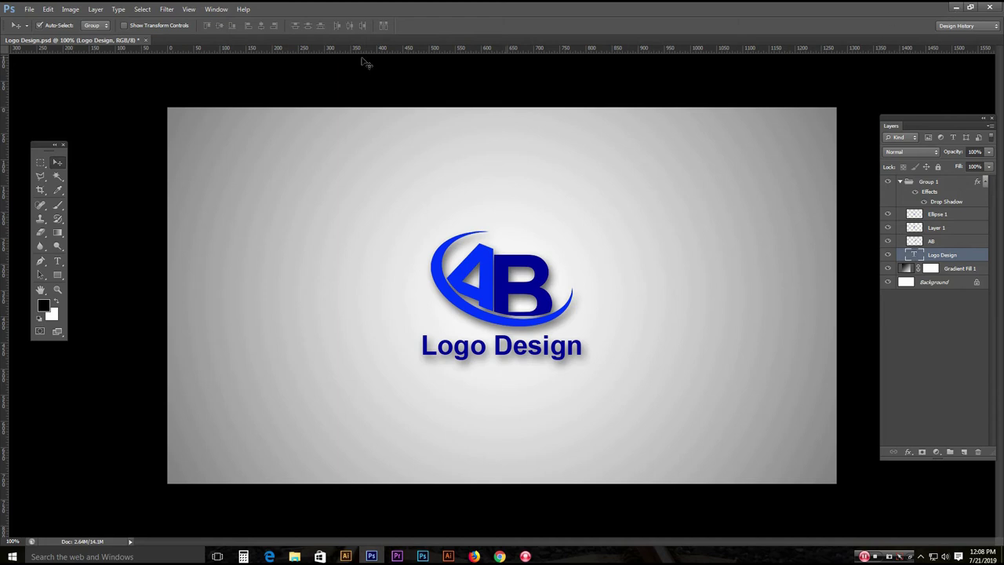
{"action": "left_click", "coordinate": [29, 8]}
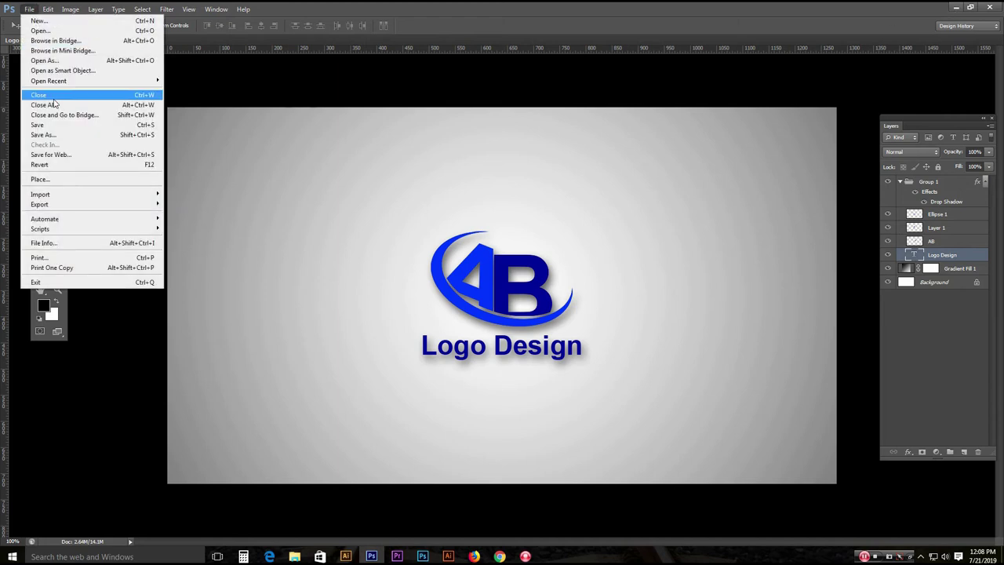
{"action": "left_click", "coordinate": [62, 31]}
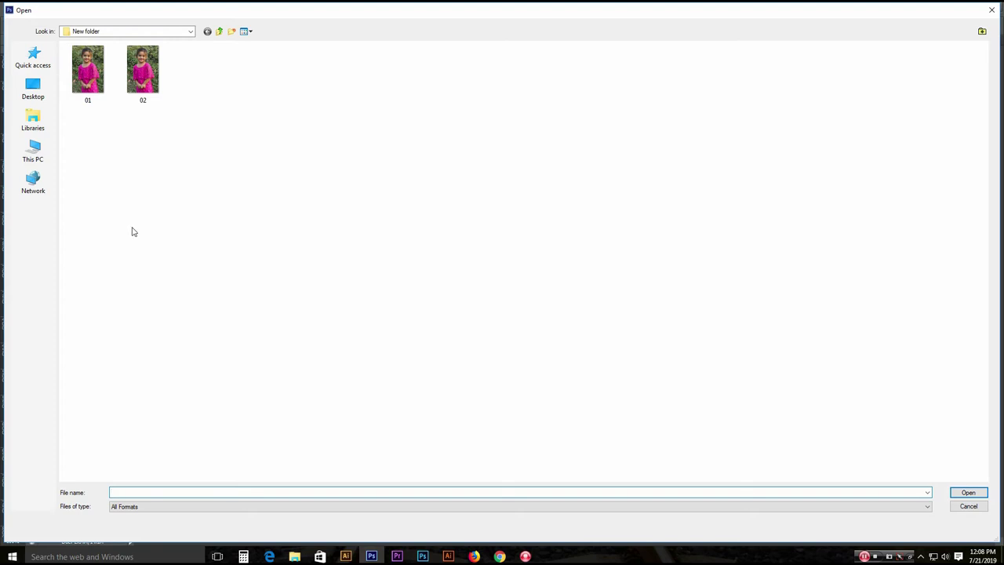
Open image 01 from New folder, letting the Open Document event run.
{"action": "left_click", "coordinate": [93, 82]}
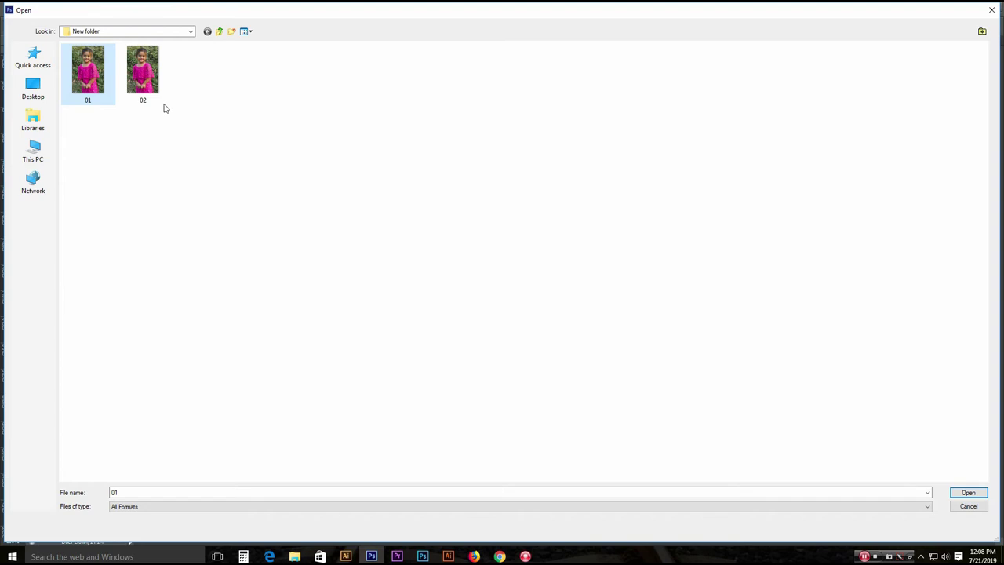
{"action": "double_click", "coordinate": [266, 7]}
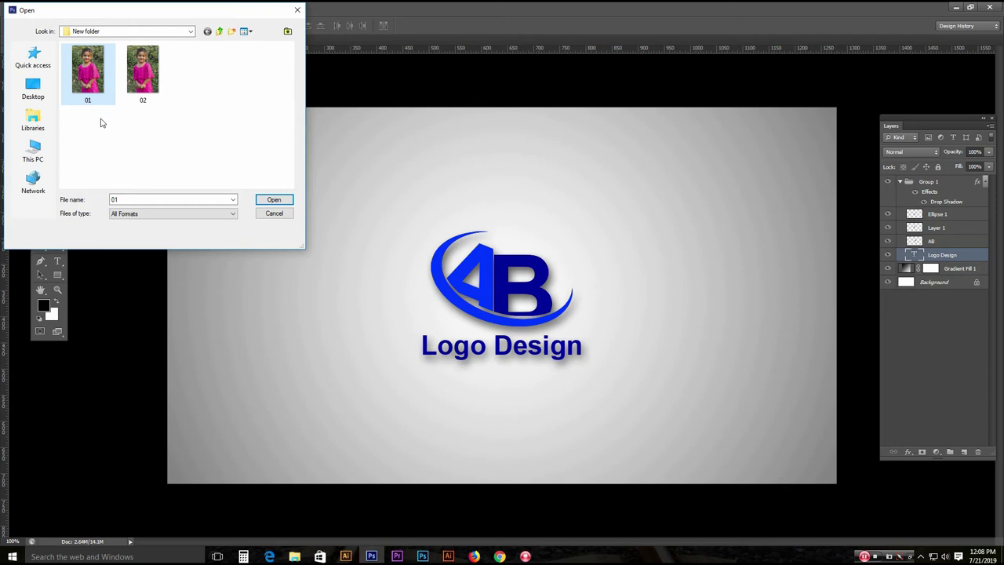
{"action": "left_click", "coordinate": [283, 201]}
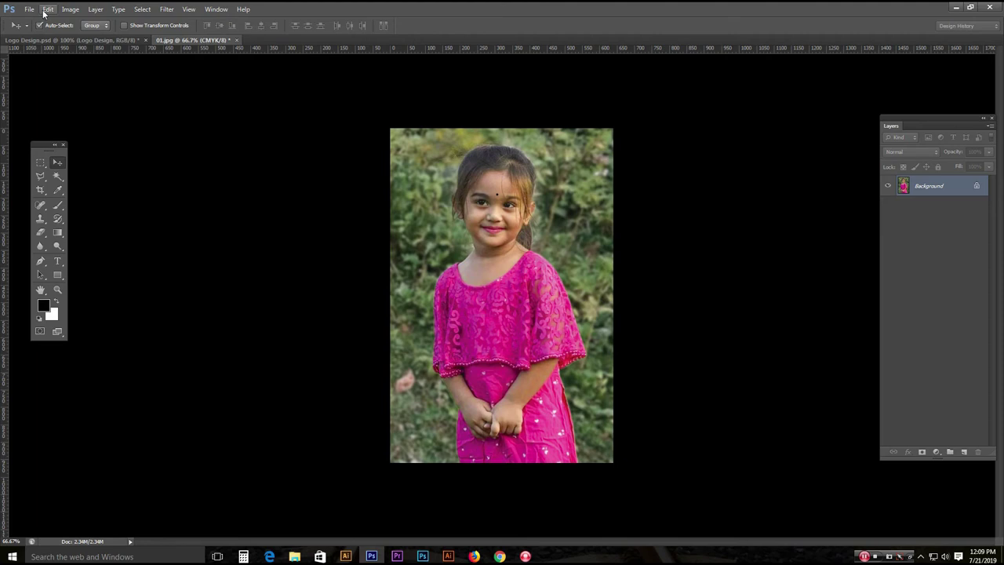
Check the Image menu, then close 01.jpg without saving its changes.
{"action": "left_click", "coordinate": [79, 9]}
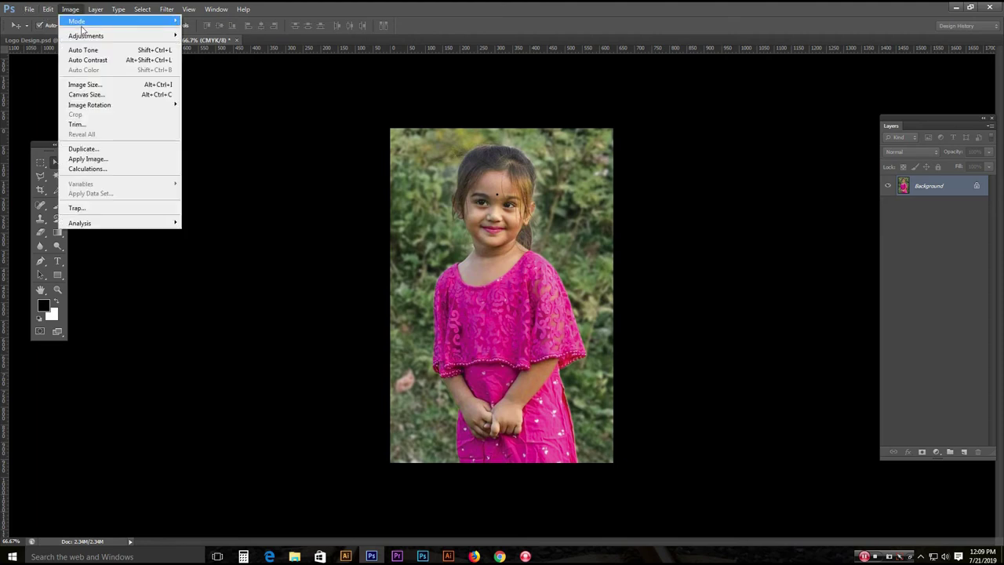
{"action": "mouse_move", "coordinate": [97, 21]}
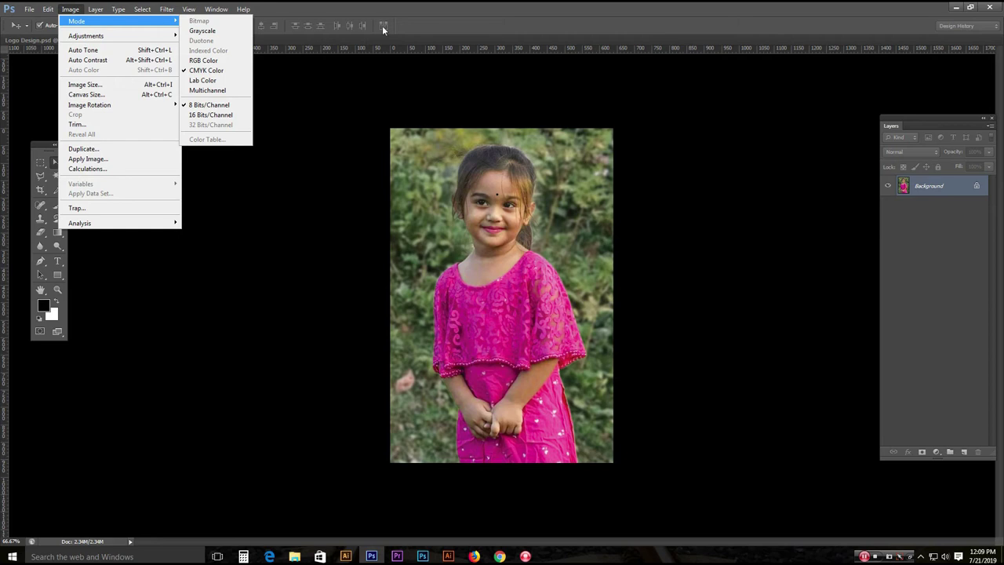
{"action": "left_click", "coordinate": [421, 6]}
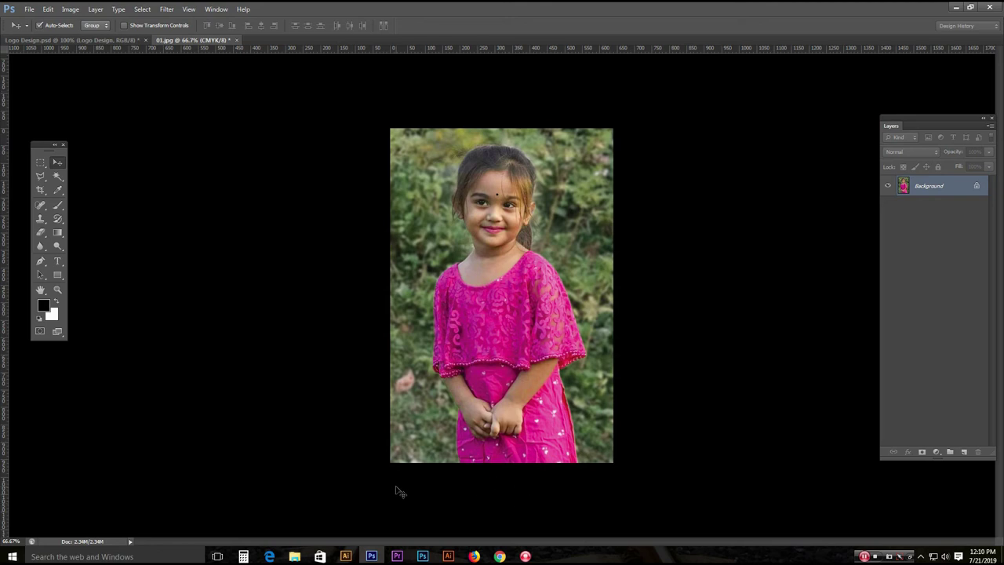
{"action": "left_click", "coordinate": [236, 40]}
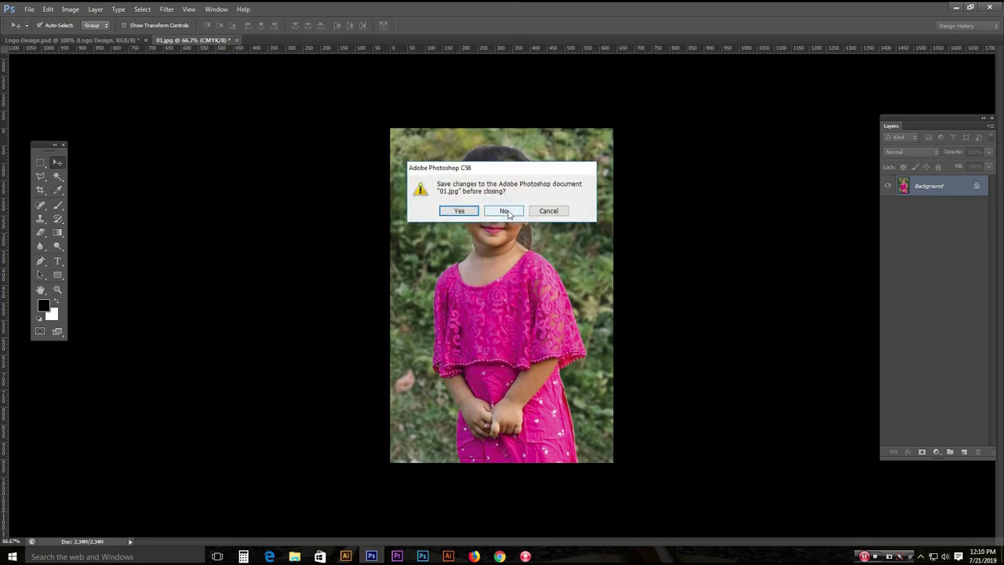
{"action": "left_click", "coordinate": [504, 211]}
{"action": "left_click", "coordinate": [29, 8]}
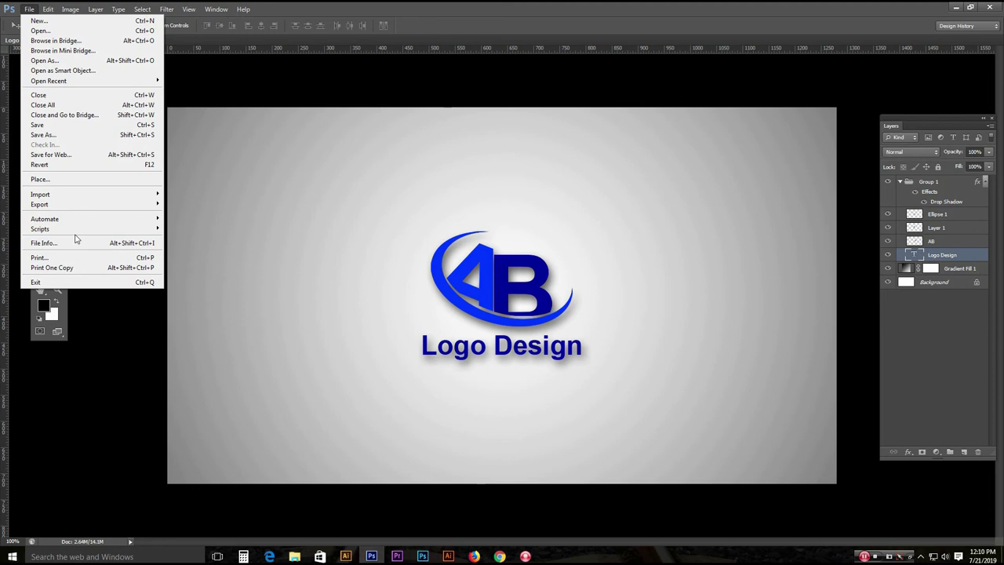
{"action": "mouse_move", "coordinate": [86, 228]}
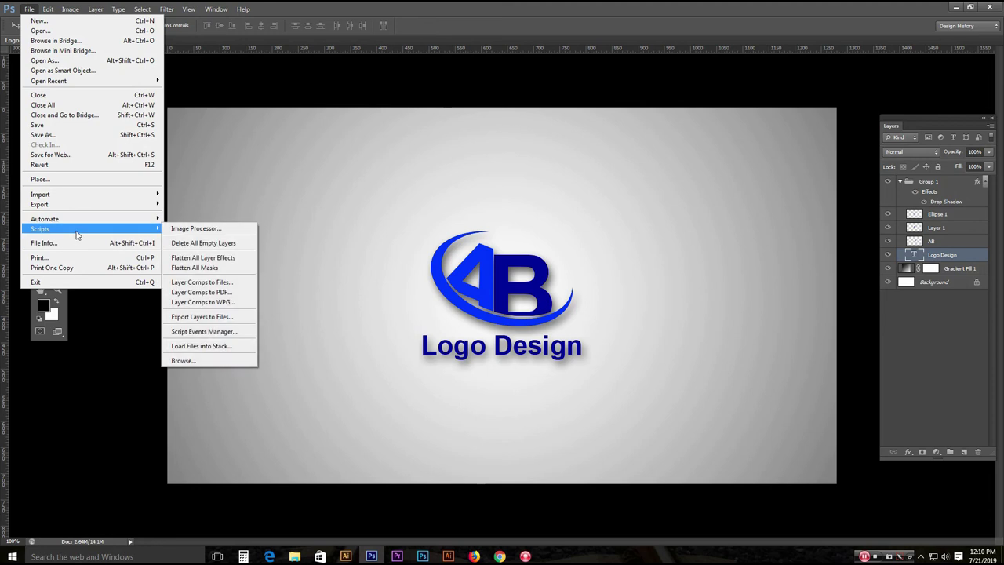
{"action": "left_click", "coordinate": [210, 351]}
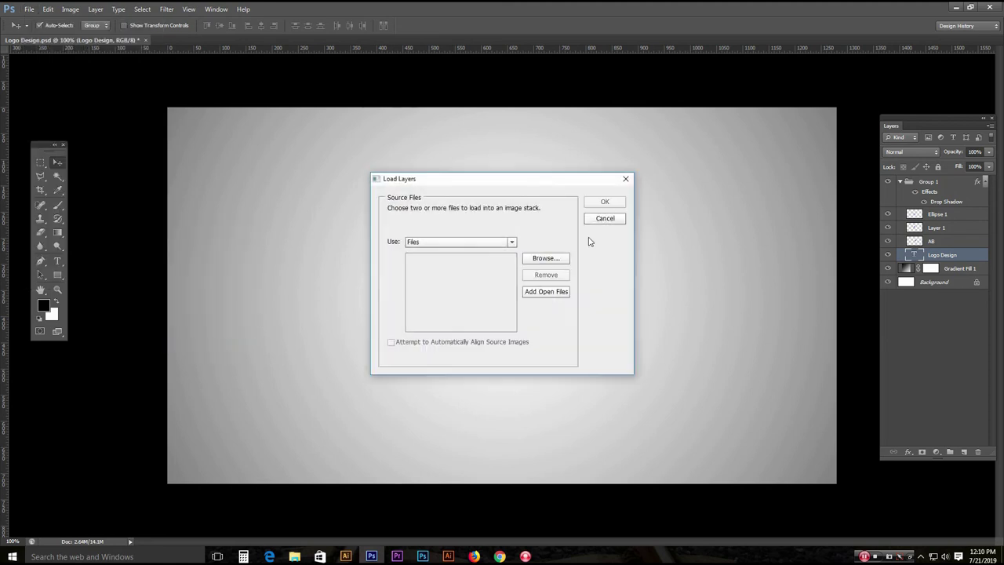
{"action": "mouse_move", "coordinate": [539, 185]}
{"action": "left_mouse_down"}
{"action": "mouse_move", "coordinate": [512, 170]}
{"action": "mouse_move", "coordinate": [529, 187]}
{"action": "left_mouse_up"}
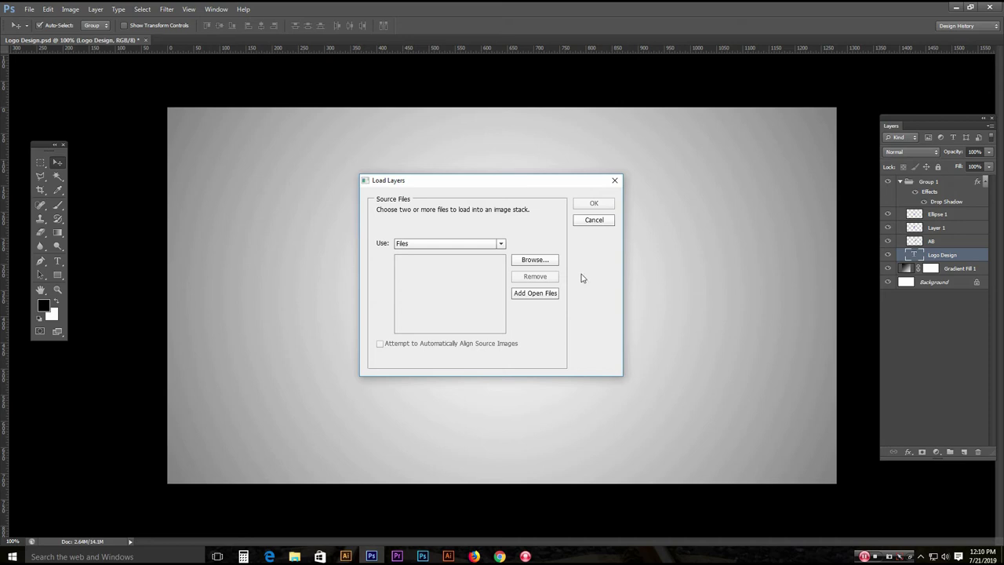
{"action": "left_click", "coordinate": [614, 180]}
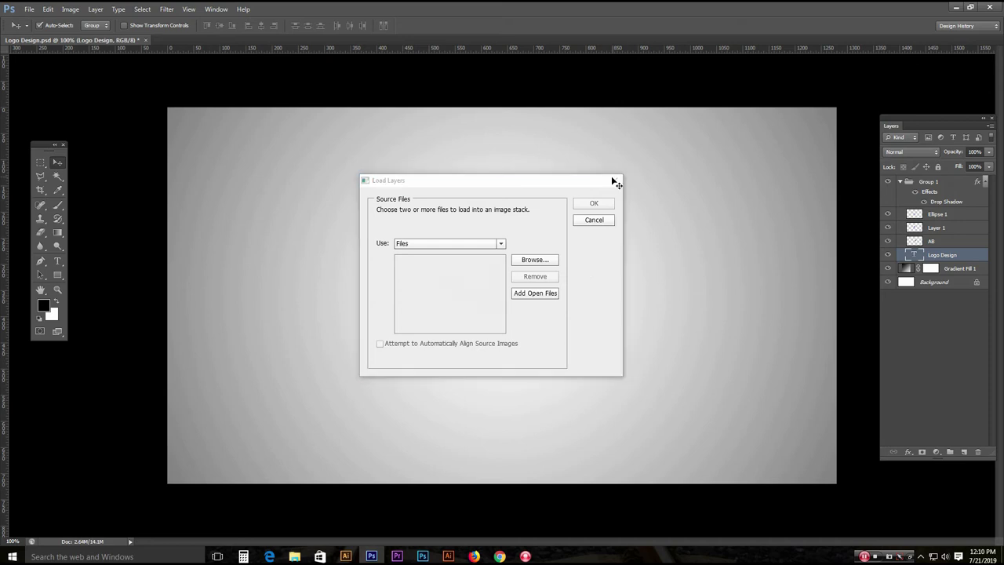
Minimize Photoshop, maximize the New folder window and open photo 01 in Photos.
{"action": "left_click", "coordinate": [953, 7]}
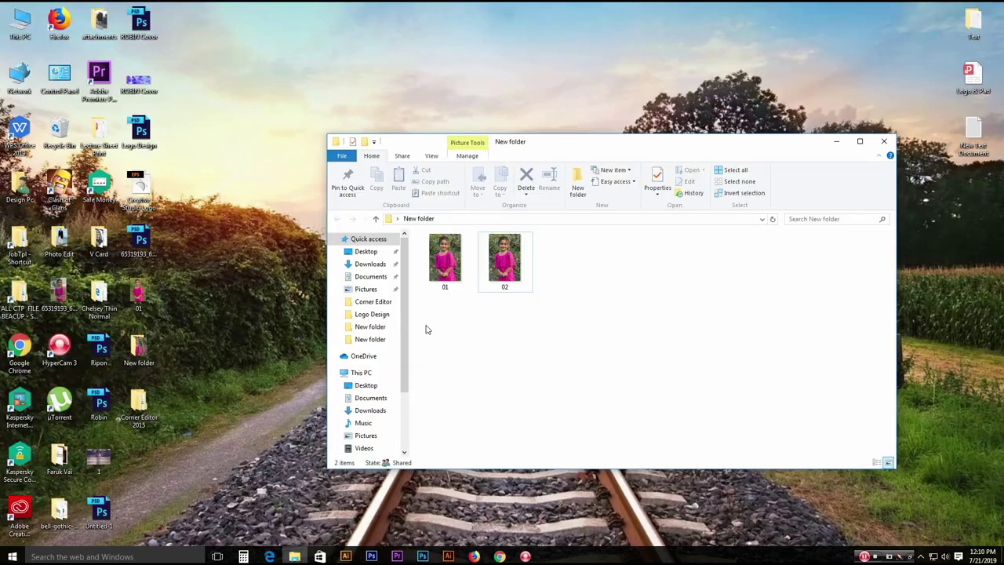
{"action": "double_click", "coordinate": [560, 145]}
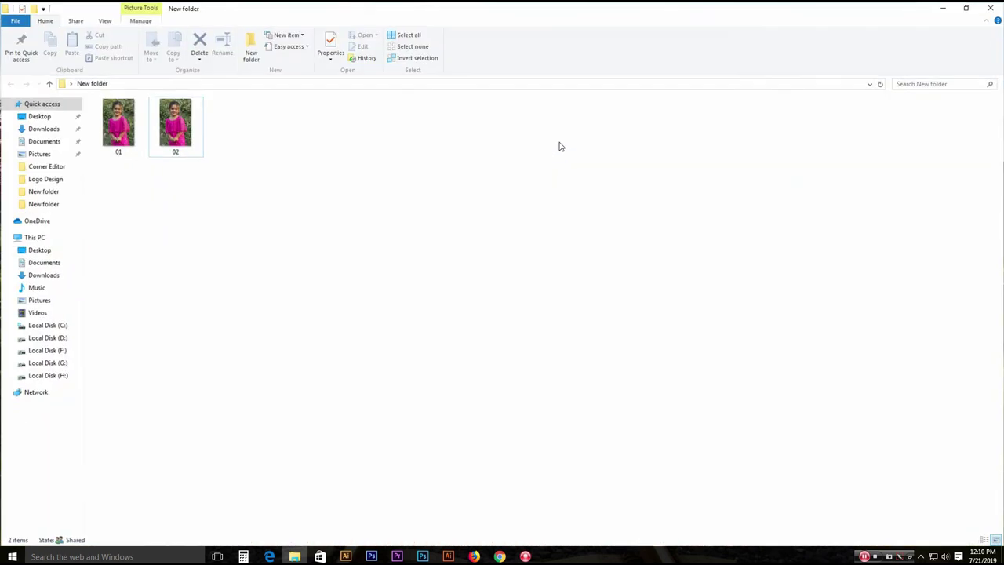
{"action": "double_click", "coordinate": [121, 125]}
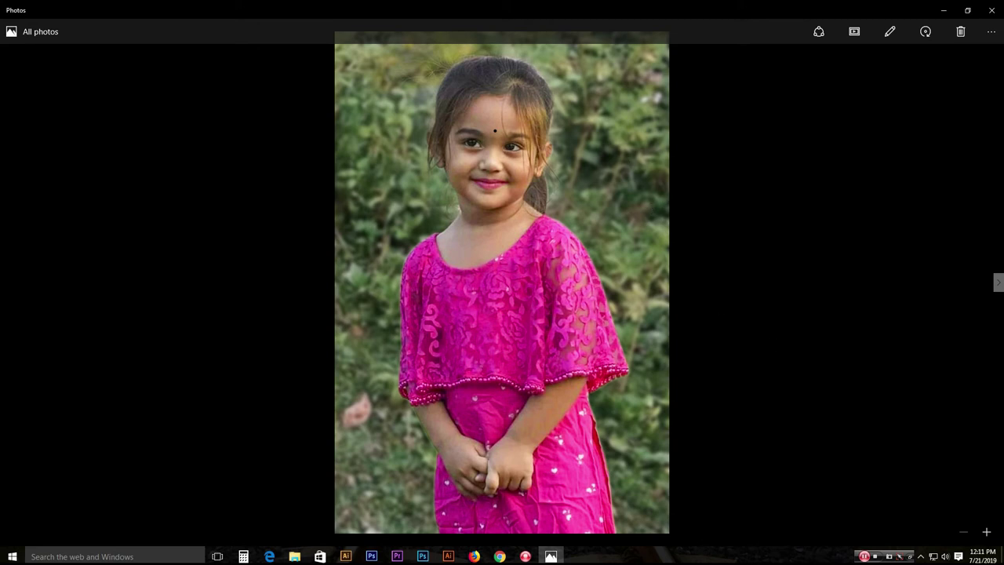
Flip back and forth between photos 01 and 02 to compare them, then close Photos.
{"action": "left_click", "coordinate": [999, 282]}
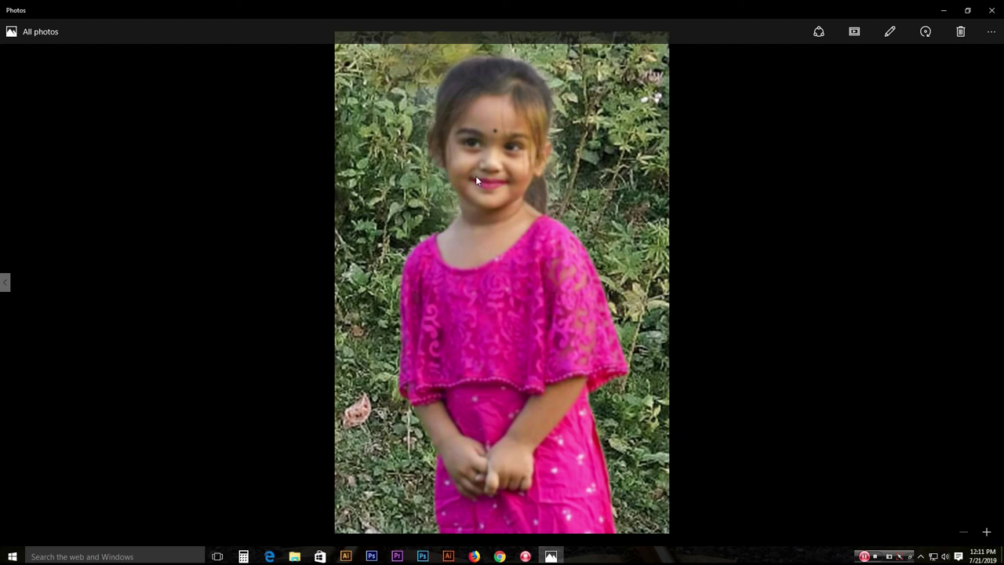
{"action": "left_click", "coordinate": [5, 284]}
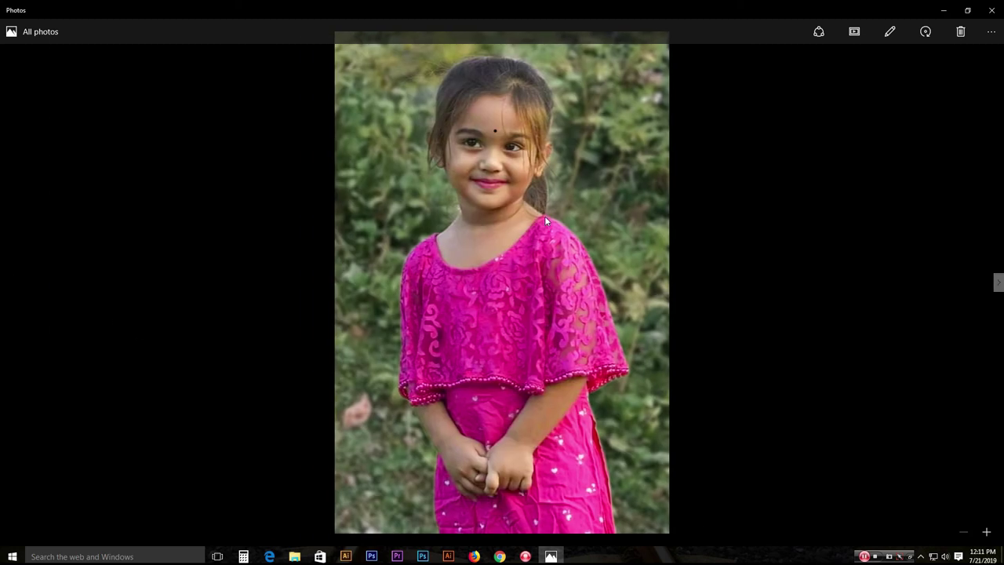
{"action": "left_click", "coordinate": [999, 283]}
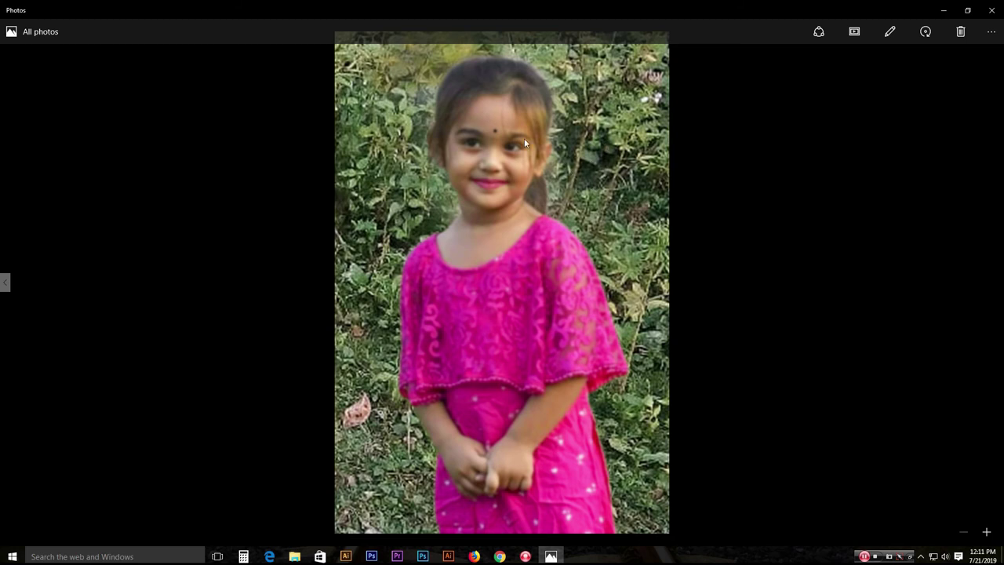
{"action": "left_click", "coordinate": [6, 283]}
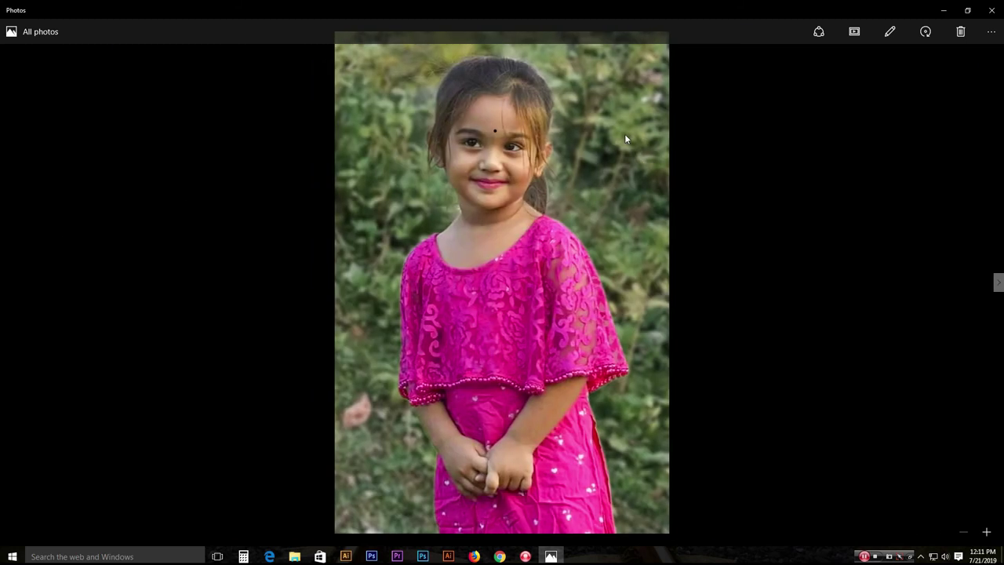
{"action": "left_click", "coordinate": [999, 283]}
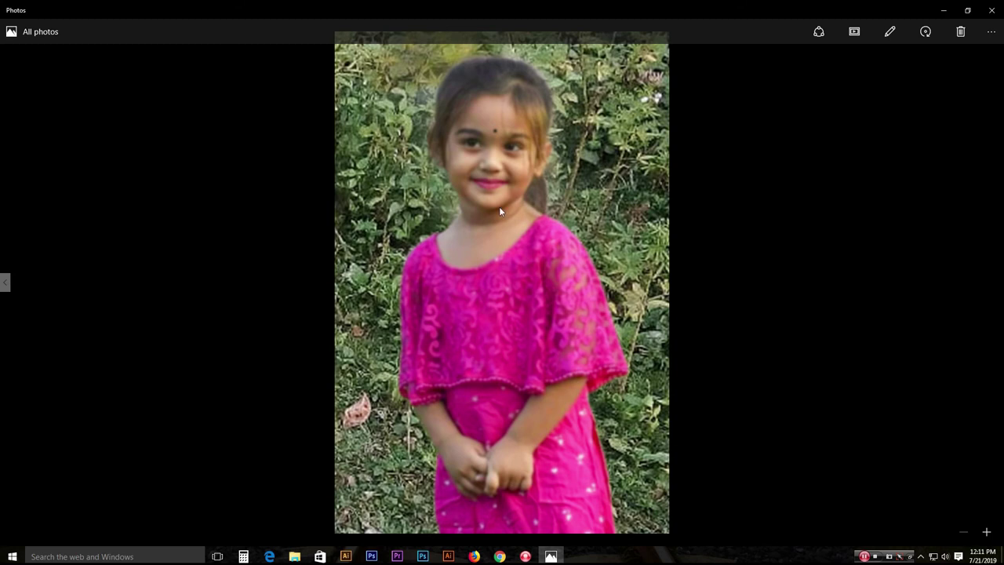
{"action": "left_click", "coordinate": [3, 284]}
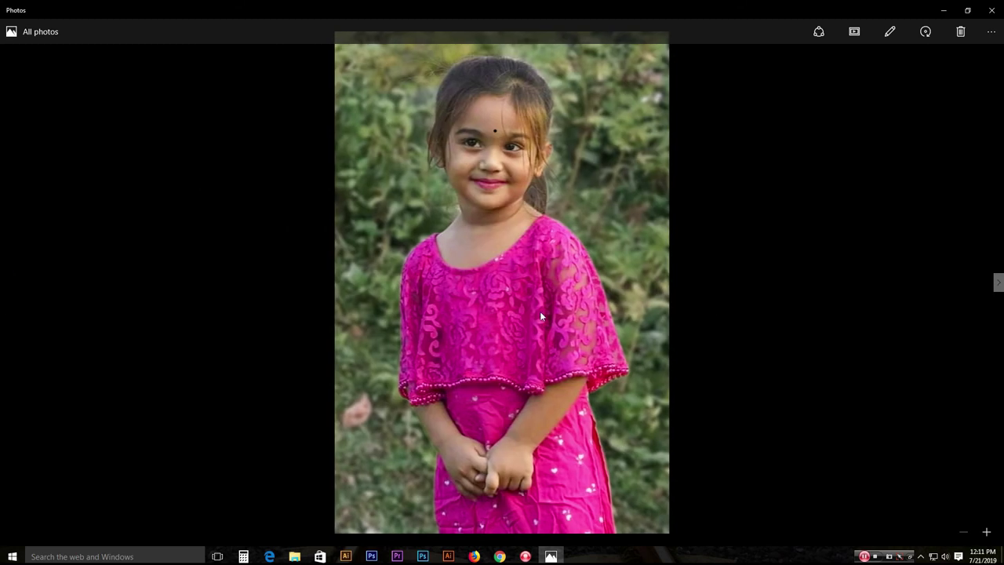
{"action": "left_click", "coordinate": [990, 10]}
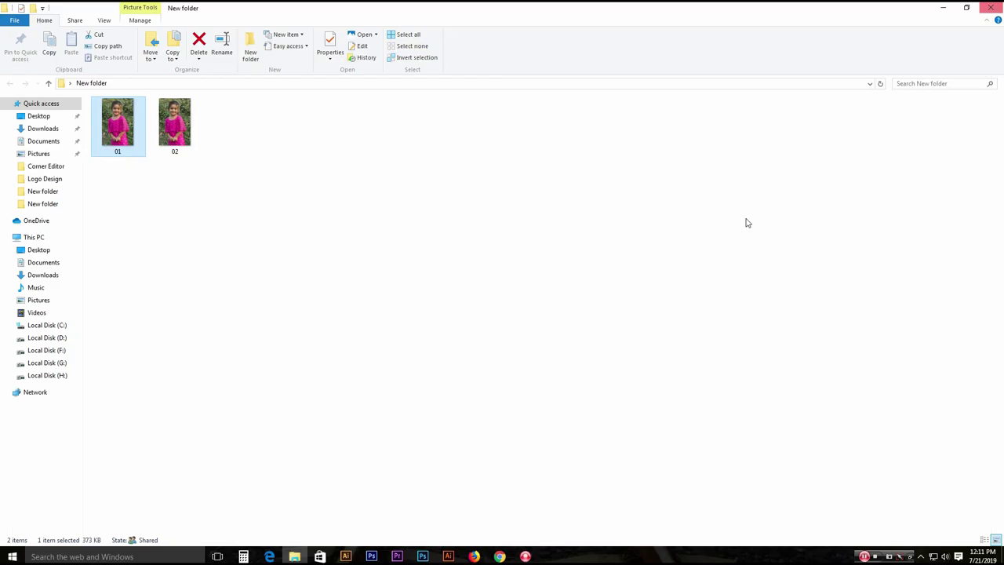
Return to Photoshop, start File > Scripts > Load Files into Stack, and browse for files.
{"action": "left_click", "coordinate": [371, 556]}
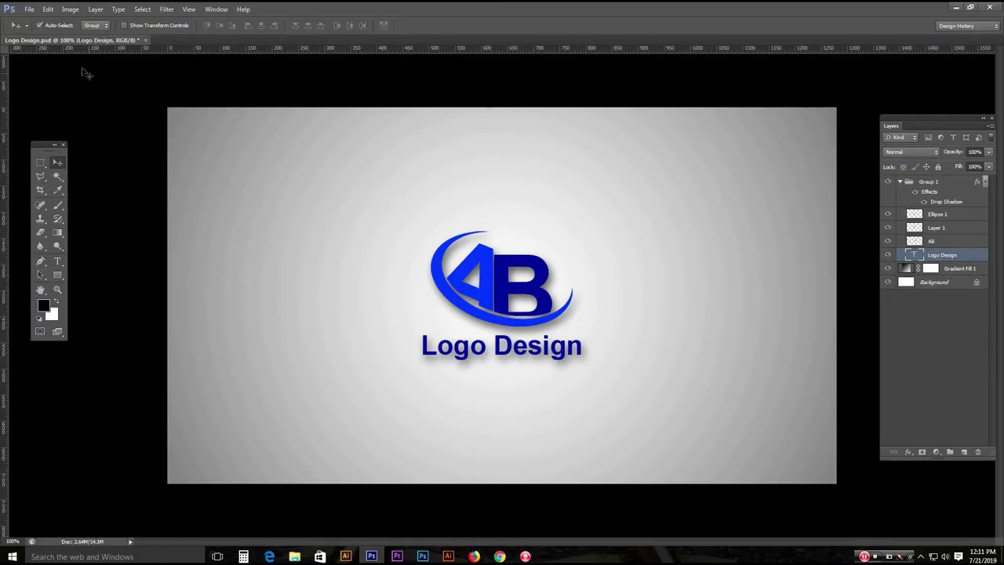
{"action": "left_click", "coordinate": [29, 9]}
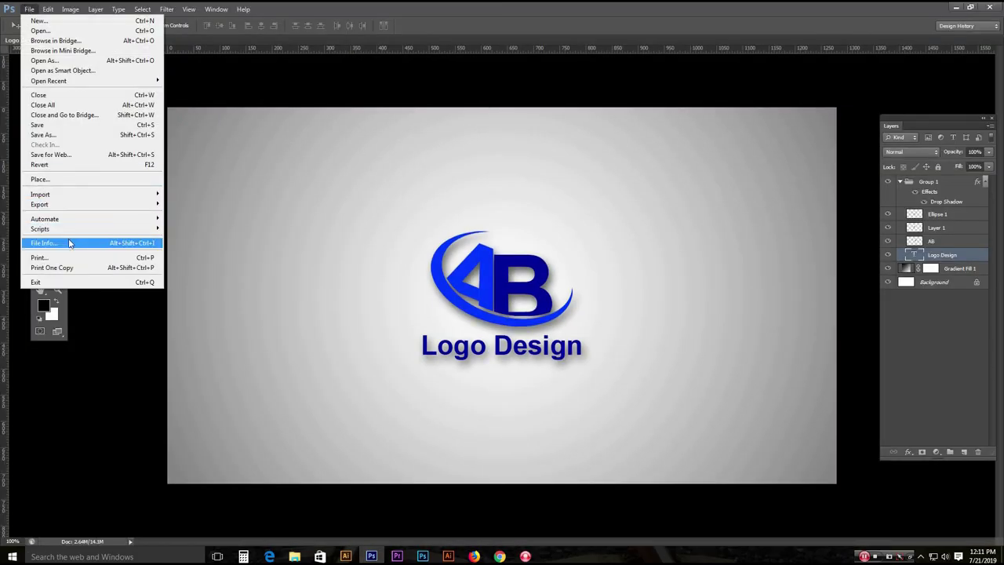
{"action": "mouse_move", "coordinate": [68, 228]}
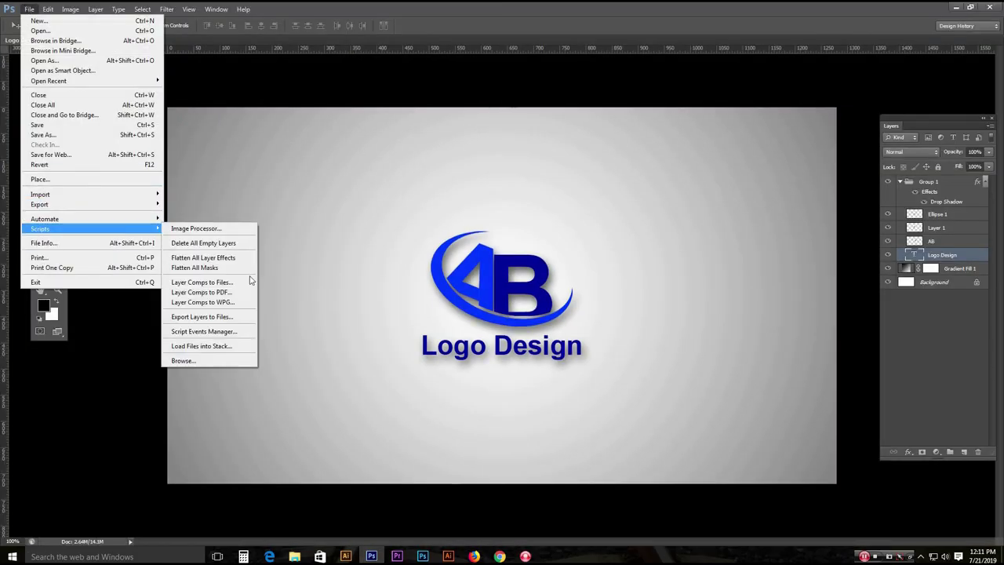
{"action": "left_click", "coordinate": [219, 353]}
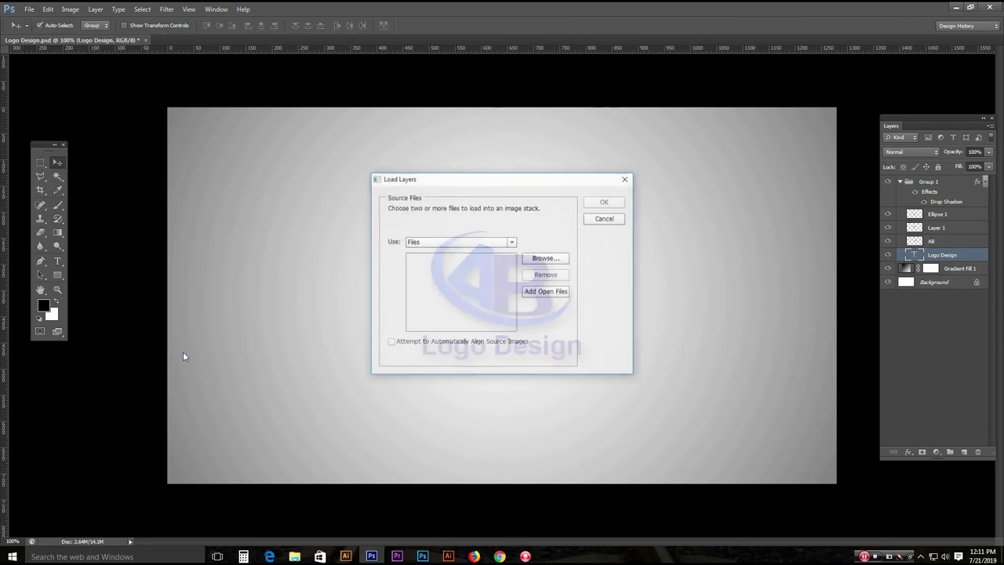
{"action": "left_click", "coordinate": [547, 258]}
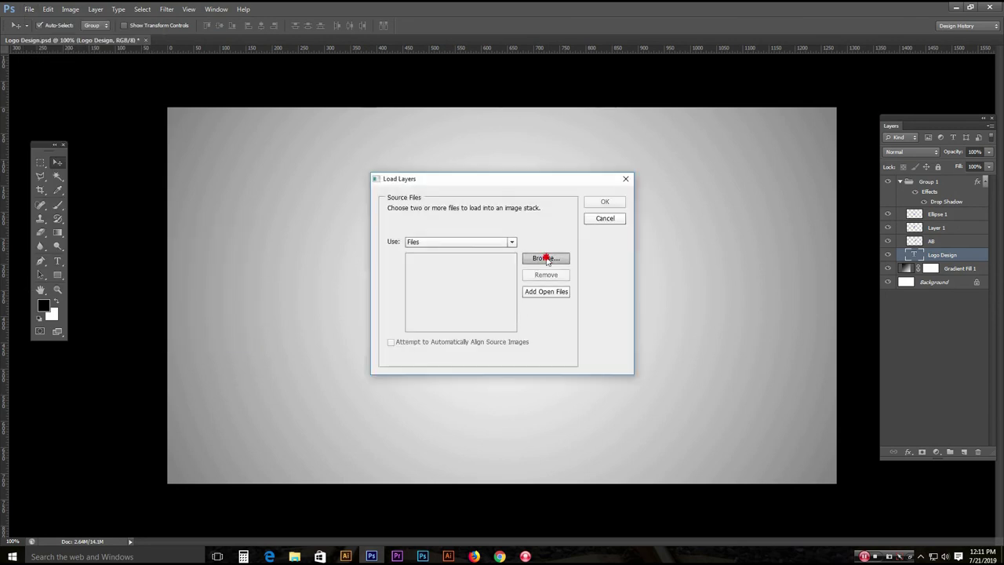
Marquee-select photos 01 and 02 in the folder and confirm them as source files.
{"action": "left_click_drag", "start_coordinate": [188, 107], "coordinate": [98, 74]}
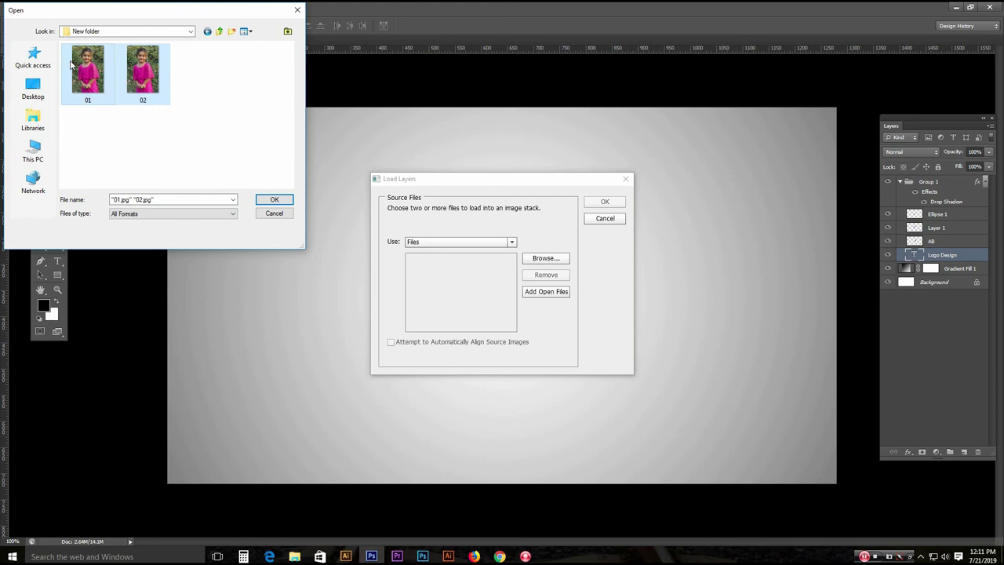
{"action": "left_click", "coordinate": [218, 149]}
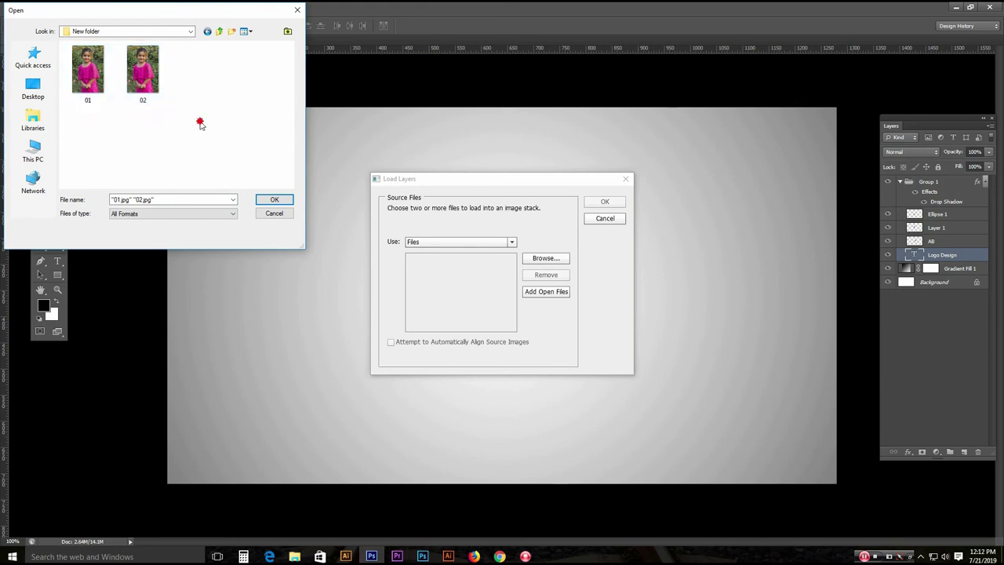
{"action": "left_click_drag", "start_coordinate": [202, 123], "coordinate": [59, 45]}
{"action": "left_click_drag", "start_coordinate": [223, 132], "coordinate": [67, 56]}
{"action": "left_click_drag", "start_coordinate": [198, 145], "coordinate": [83, 77]}
{"action": "left_click_drag", "start_coordinate": [193, 137], "coordinate": [69, 50]}
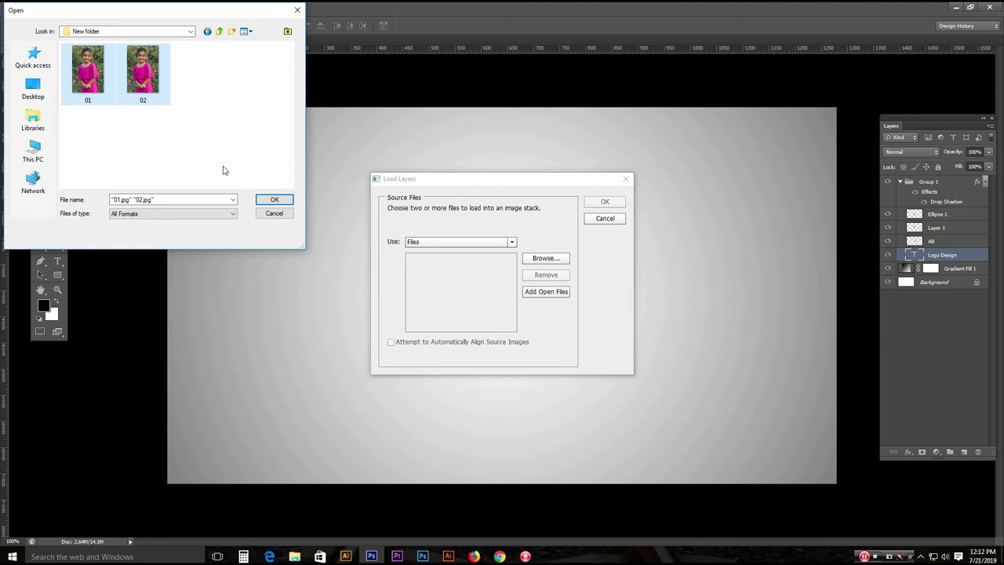
{"action": "left_click_drag", "start_coordinate": [208, 132], "coordinate": [63, 44]}
{"action": "left_click_drag", "start_coordinate": [200, 141], "coordinate": [66, 49]}
{"action": "left_click", "coordinate": [273, 199]}
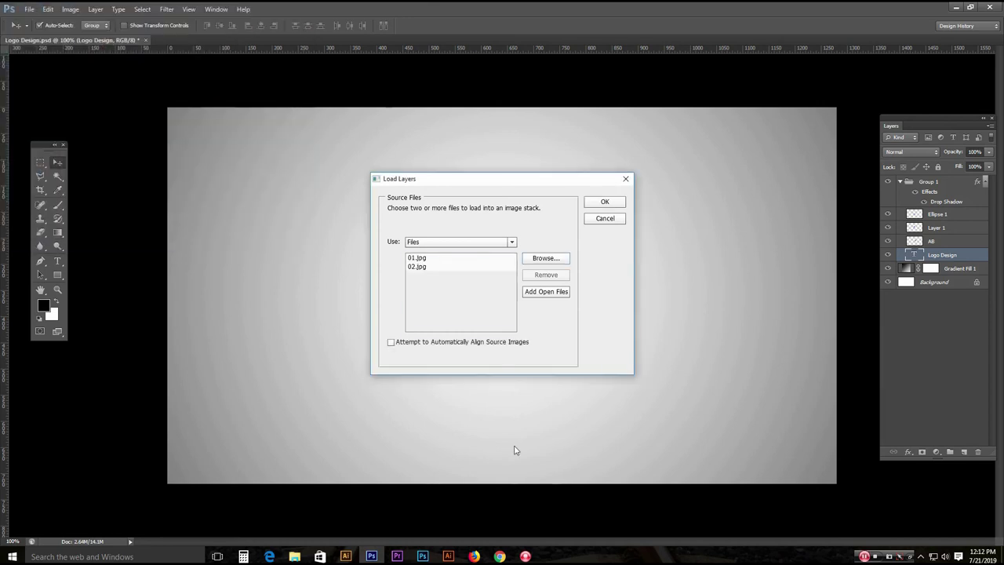
Enable Attempt to Automatically Align Source Images and load 01.jpg and 02.jpg as layers.
{"action": "left_click", "coordinate": [420, 259]}
{"action": "left_click", "coordinate": [429, 269]}
{"action": "left_click", "coordinate": [434, 259], "text": "shift"}
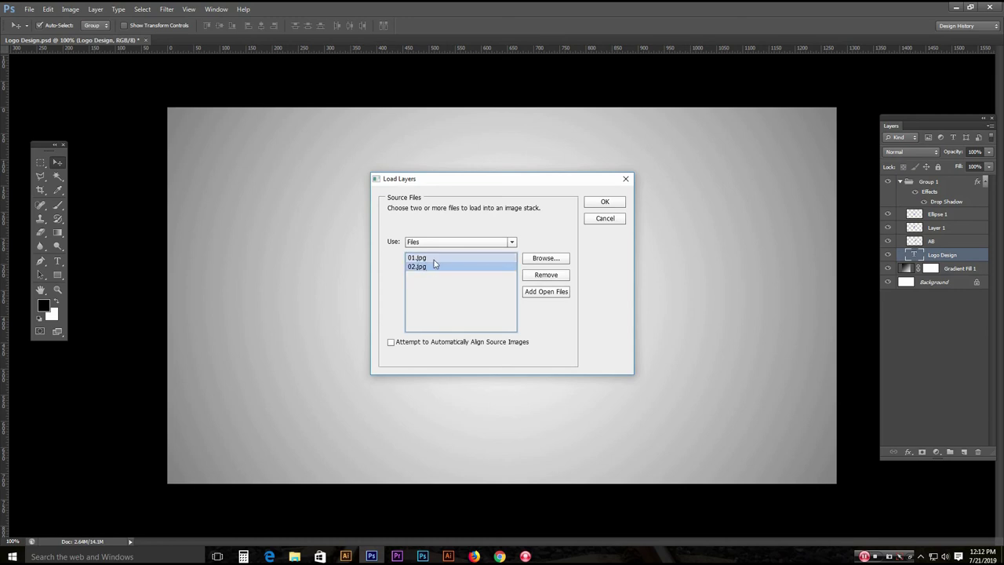
{"action": "left_click", "coordinate": [436, 259]}
{"action": "left_click", "coordinate": [433, 269]}
{"action": "left_click", "coordinate": [434, 259]}
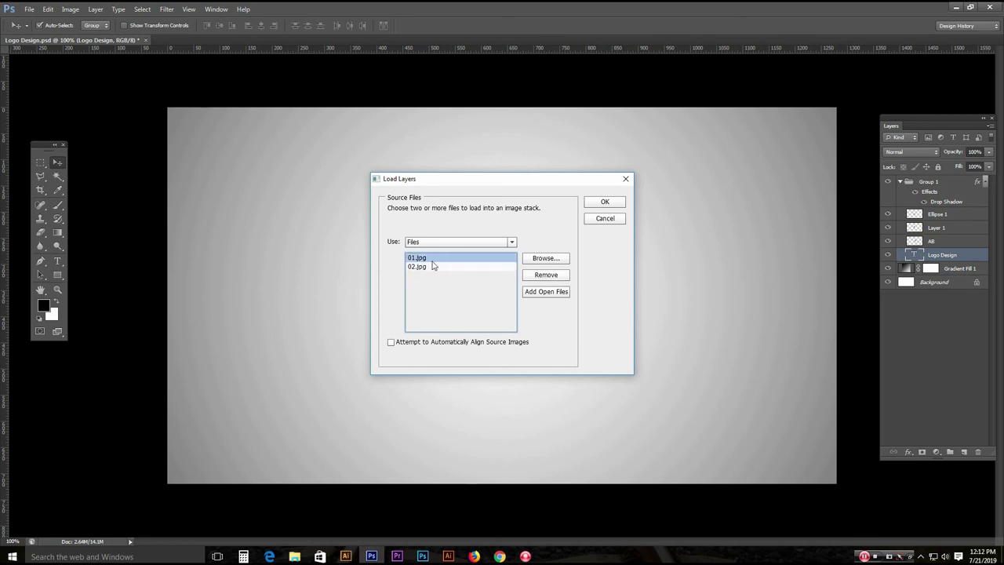
{"action": "left_click", "coordinate": [431, 268]}
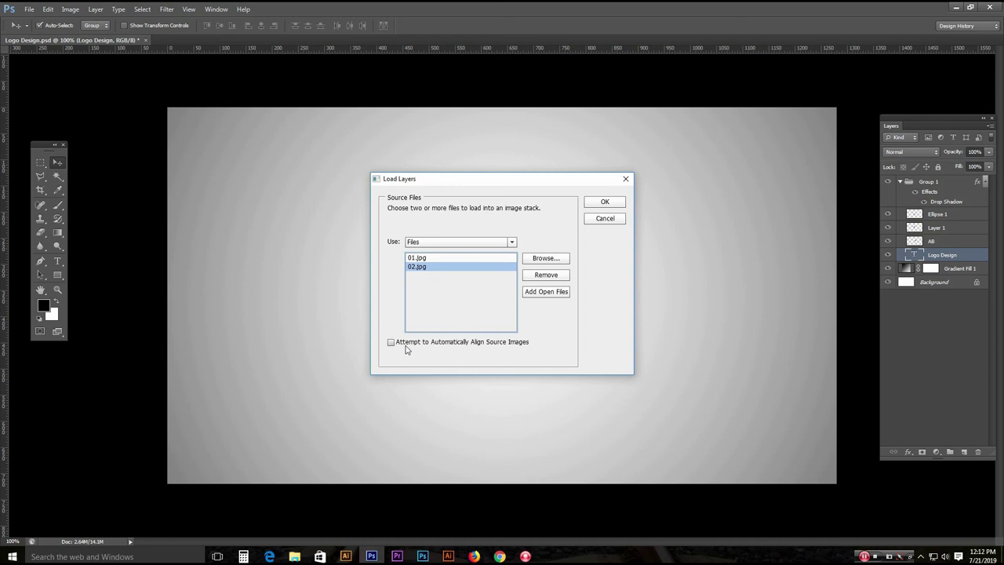
{"action": "left_click", "coordinate": [409, 342]}
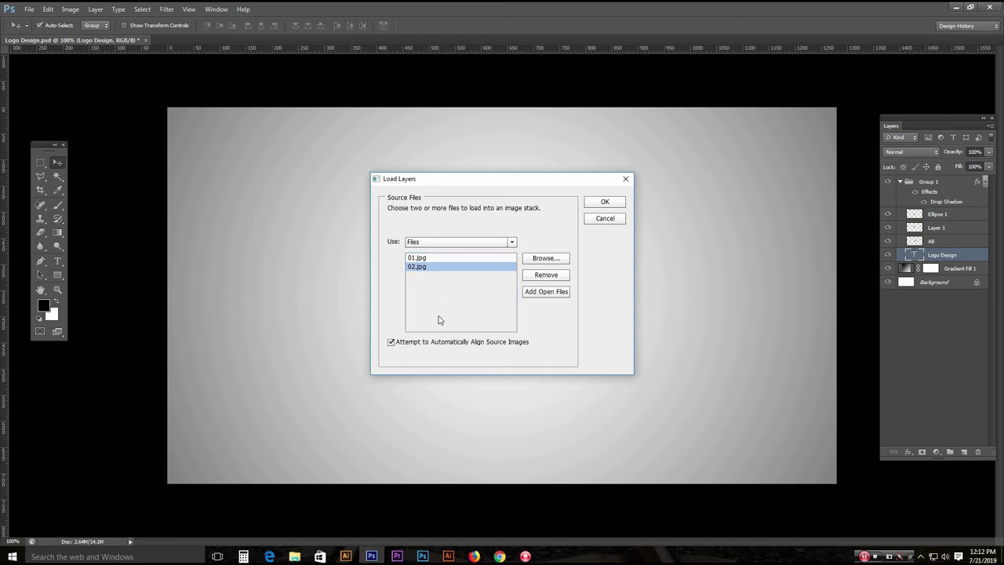
{"action": "left_click", "coordinate": [605, 203]}
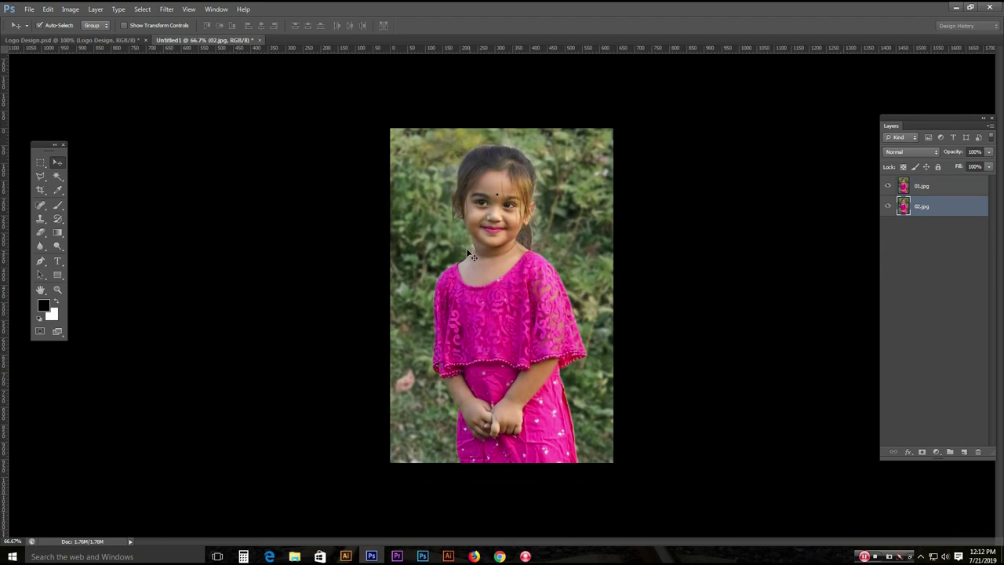
{"action": "left_click", "coordinate": [944, 193]}
{"action": "left_click", "coordinate": [938, 205]}
{"action": "left_click", "coordinate": [887, 186]}
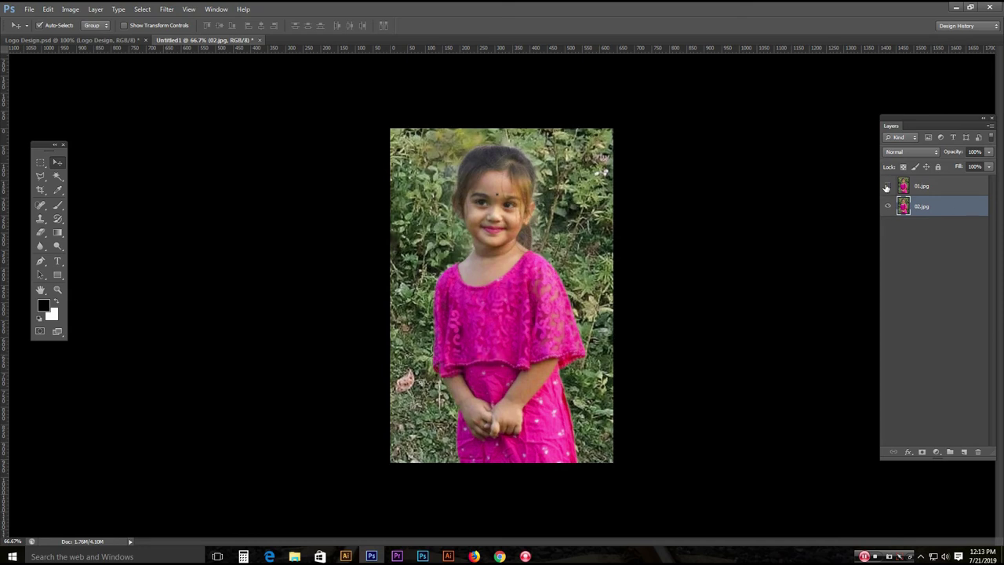
{"action": "left_click", "coordinate": [887, 186]}
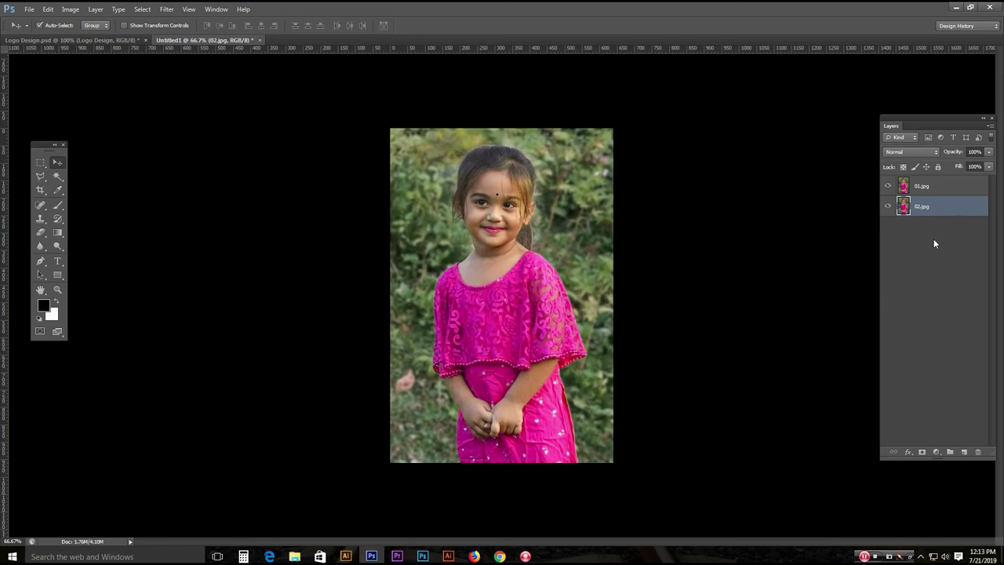
{"action": "left_click", "coordinate": [956, 186]}
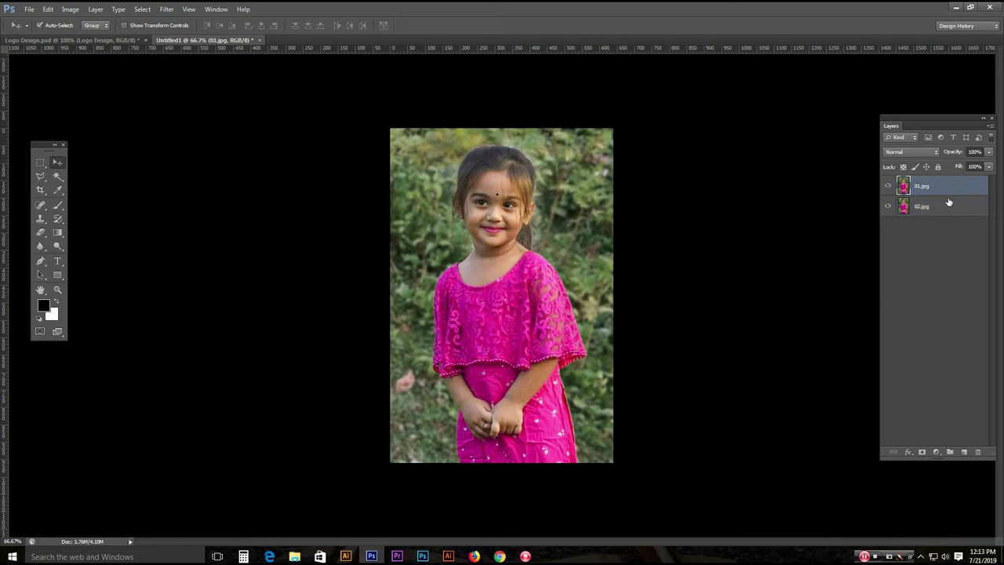
{"action": "left_click", "coordinate": [948, 202]}
{"action": "left_click", "coordinate": [945, 189]}
Select both photo layers and Auto-Blend them as Stack Images with Seamless Tones and Colors.
{"action": "left_click", "coordinate": [954, 214], "text": "shift"}
{"action": "left_click", "coordinate": [43, 11]}
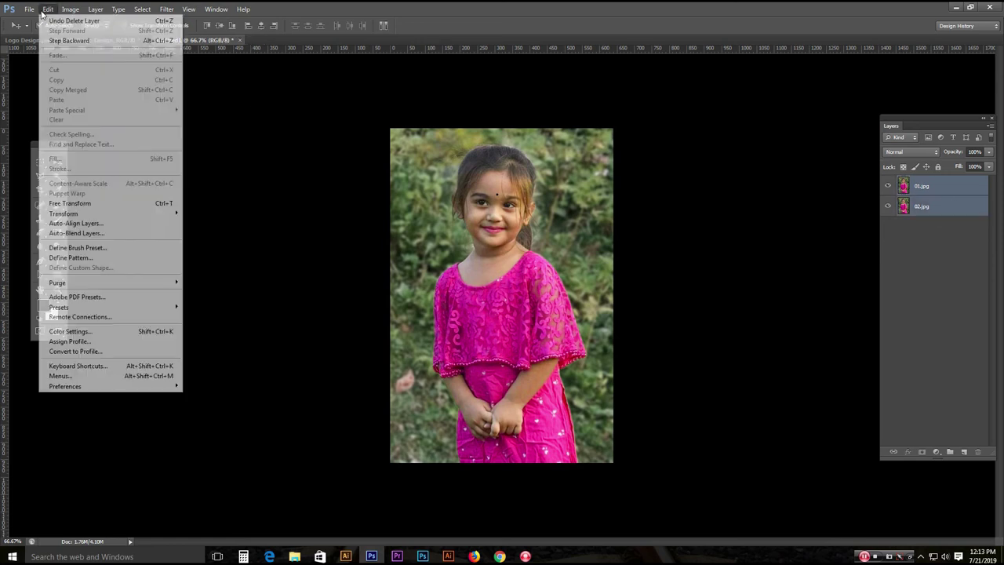
{"action": "left_click", "coordinate": [76, 234]}
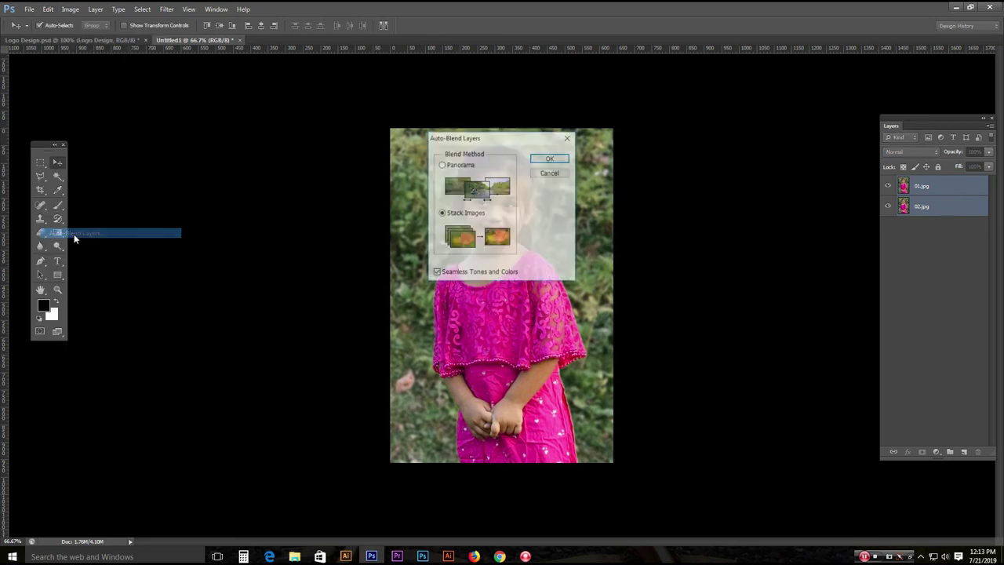
{"action": "left_click_drag", "start_coordinate": [496, 143], "coordinate": [672, 155]}
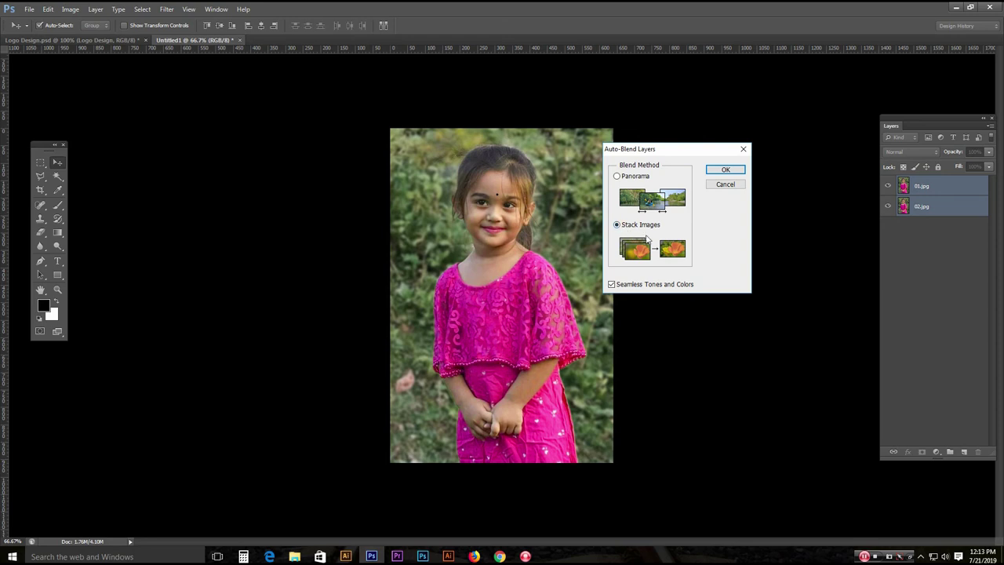
{"action": "left_click", "coordinate": [725, 169]}
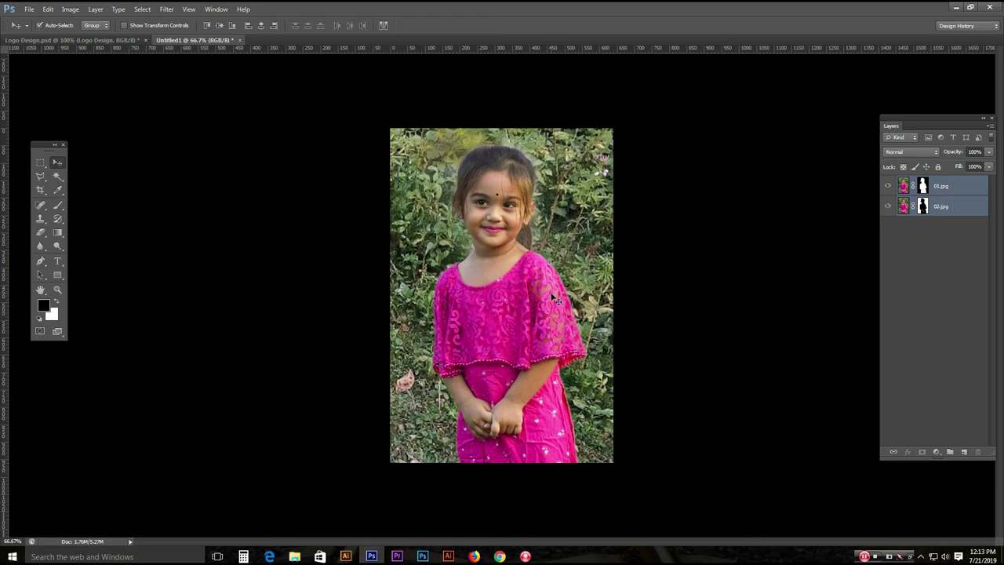
Toggle the 01.jpg and 02.jpg layer visibility to inspect the blended result.
{"action": "left_click", "coordinate": [907, 232]}
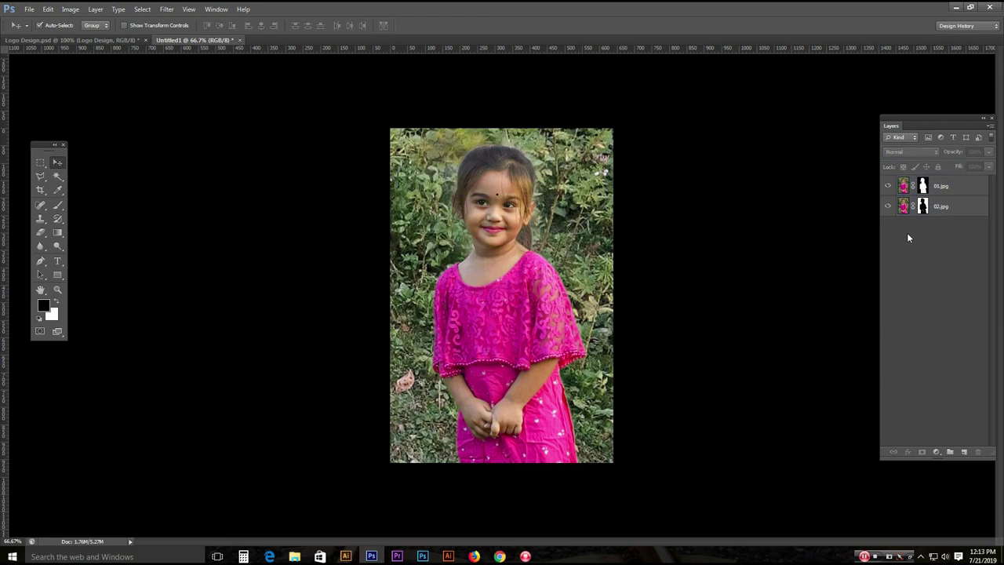
{"action": "left_click", "coordinate": [912, 186]}
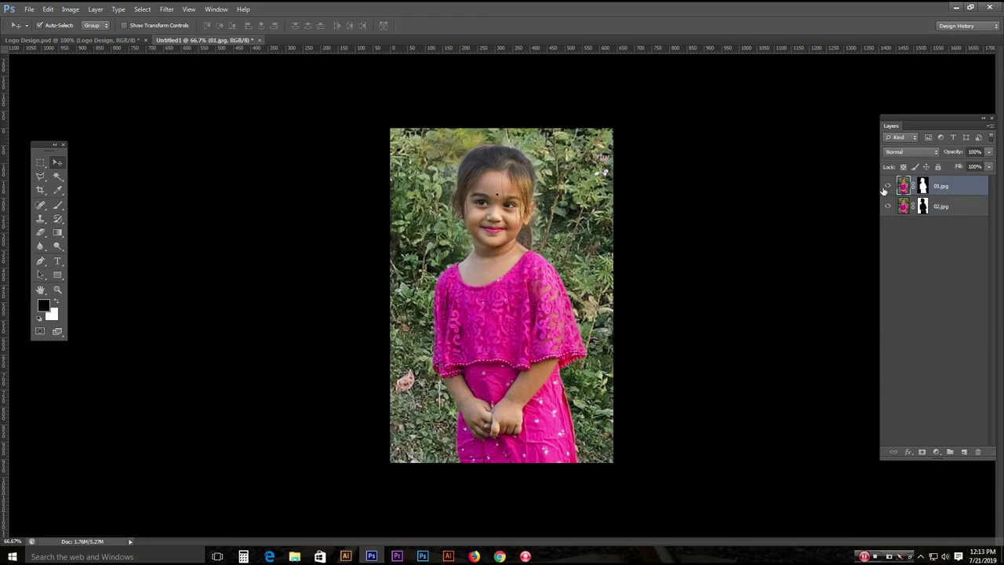
{"action": "left_click", "coordinate": [887, 186]}
{"action": "left_click", "coordinate": [887, 186]}
{"action": "left_click", "coordinate": [887, 206]}
{"action": "left_click", "coordinate": [887, 206]}
Close Untitled1 without saving, then dismiss the File > Scripts > Browse script picker unused.
{"action": "left_click", "coordinate": [259, 40]}
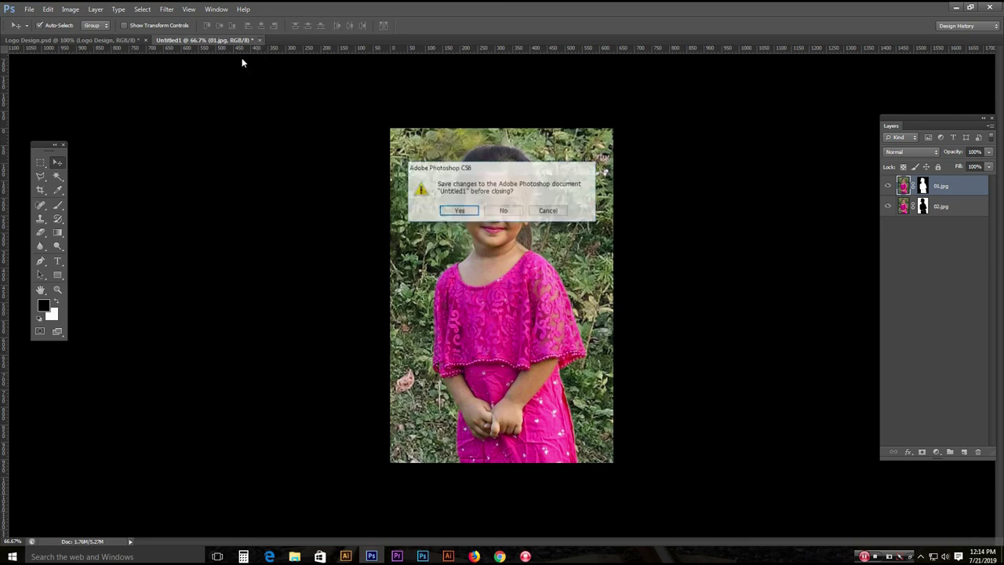
{"action": "left_click", "coordinate": [506, 210]}
{"action": "left_click", "coordinate": [29, 9]}
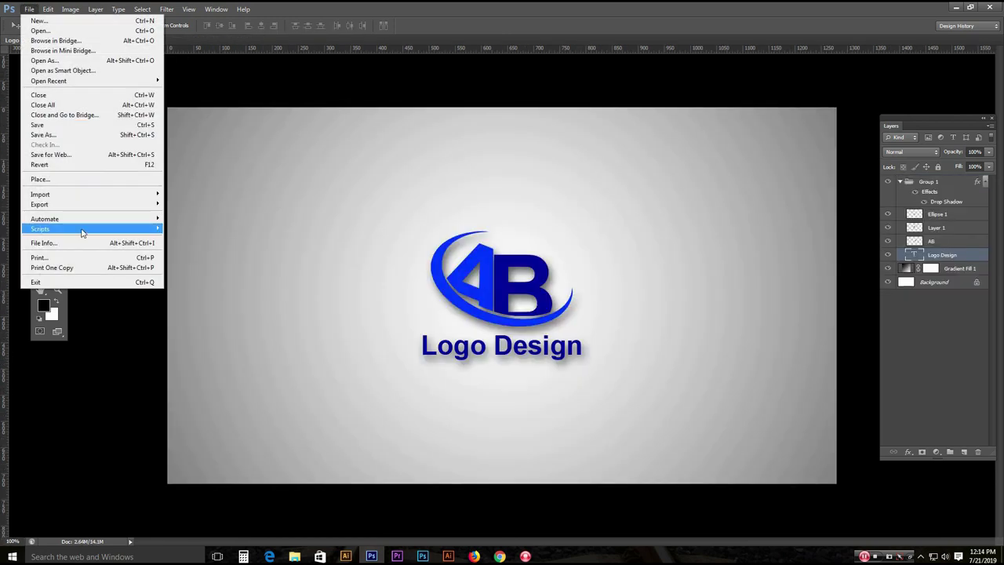
{"action": "mouse_move", "coordinate": [73, 233]}
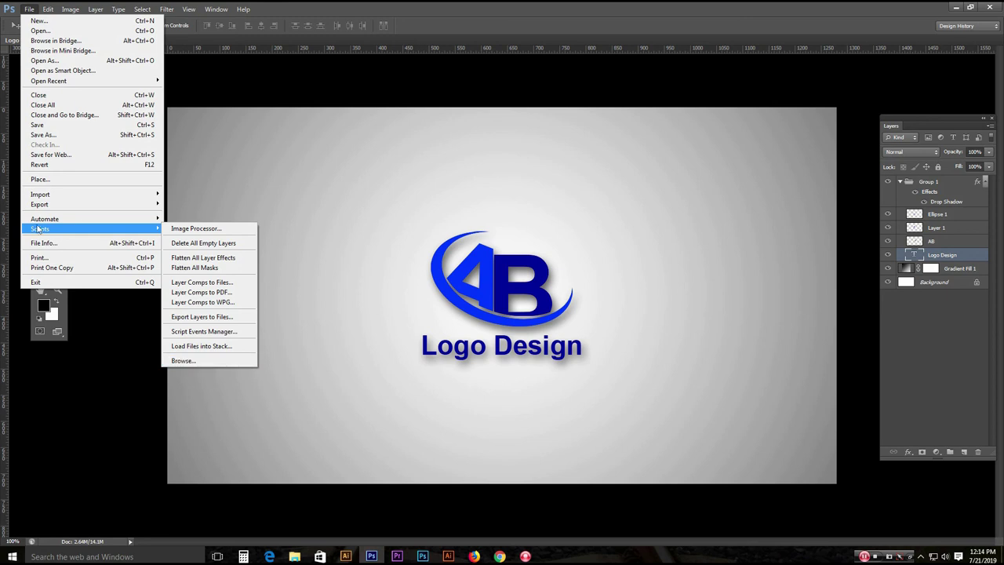
{"action": "left_click", "coordinate": [197, 362]}
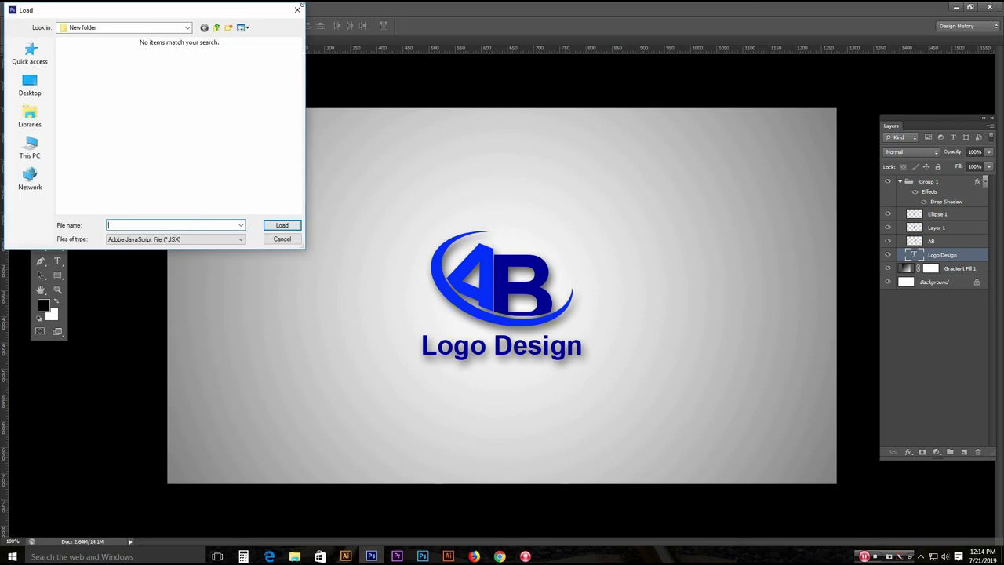
{"action": "left_click", "coordinate": [297, 10]}
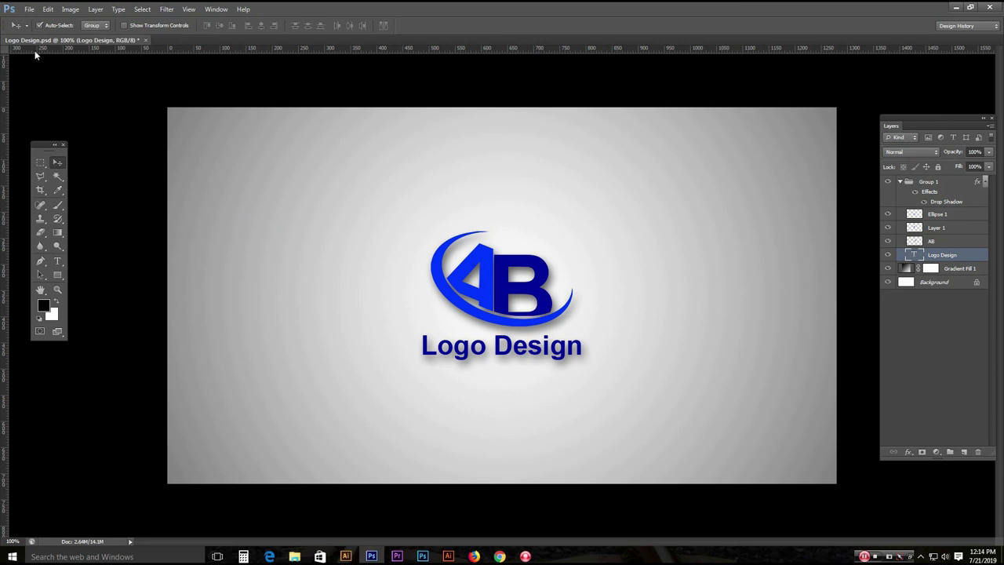
Add a new layer above Group 1 and draw a rectangle left of the logo.
{"action": "left_click", "coordinate": [900, 181]}
{"action": "left_click", "coordinate": [964, 452]}
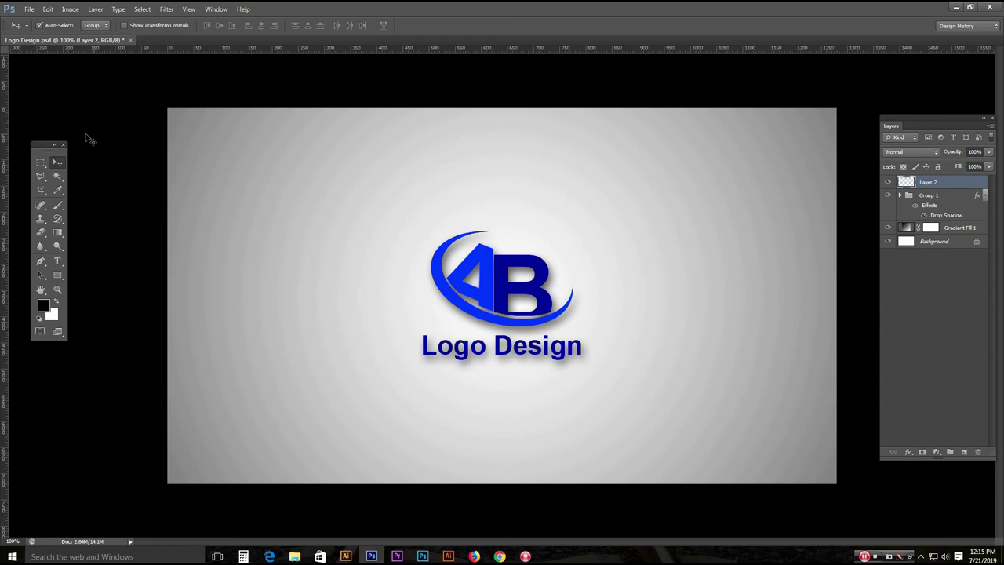
{"action": "left_click", "coordinate": [58, 275]}
{"action": "left_click_drag", "start_coordinate": [190, 206], "coordinate": [406, 320]}
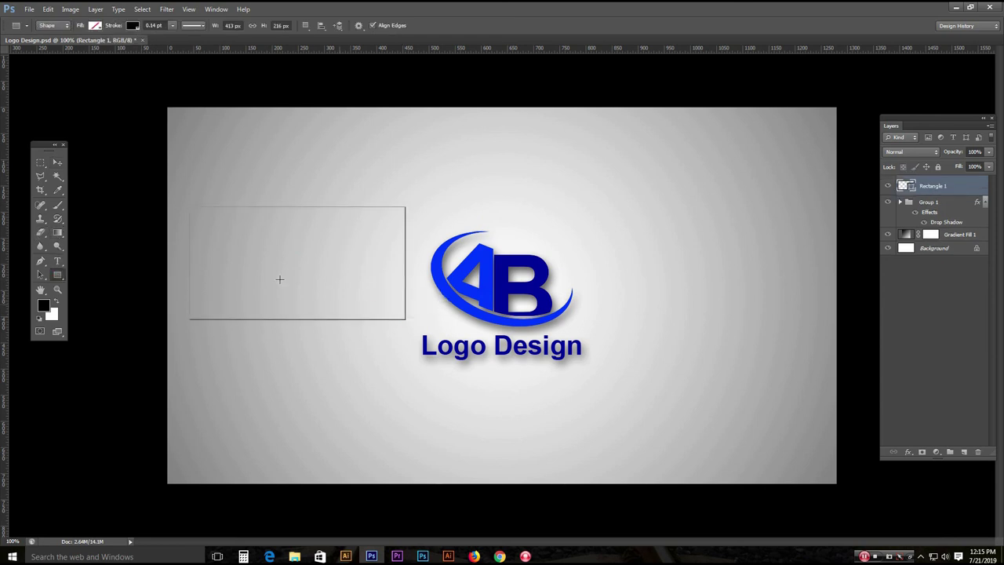
Give the rectangle a red stroke 3.10 pt thick.
{"action": "left_click", "coordinate": [133, 25]}
{"action": "left_click", "coordinate": [84, 81]}
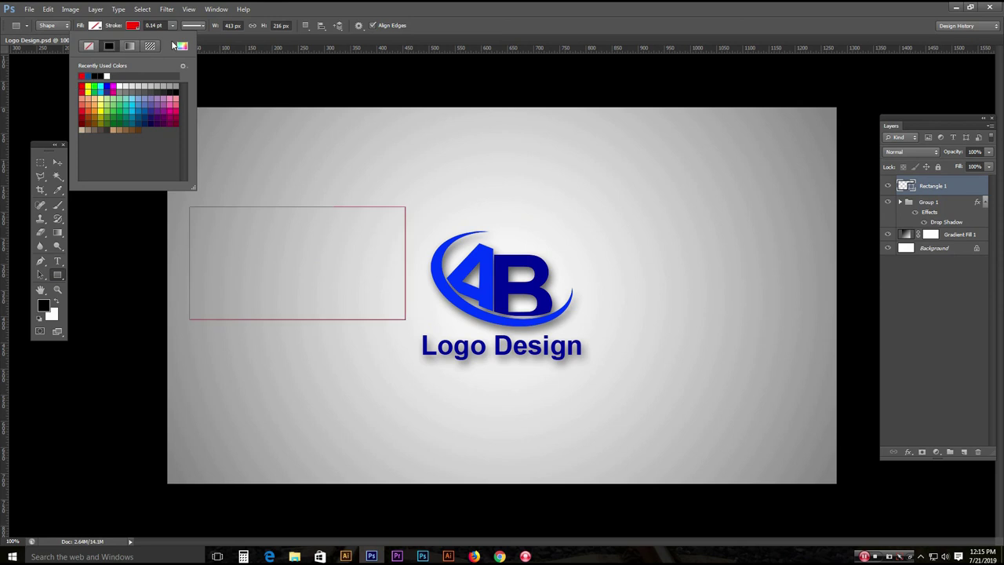
{"action": "left_click", "coordinate": [174, 26]}
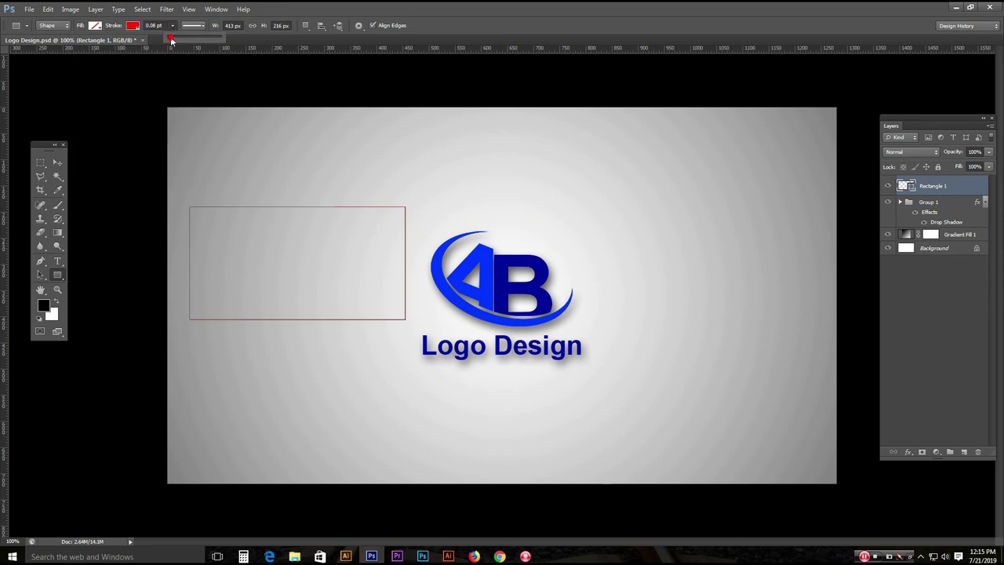
{"action": "left_click_drag", "start_coordinate": [171, 40], "coordinate": [178, 39]}
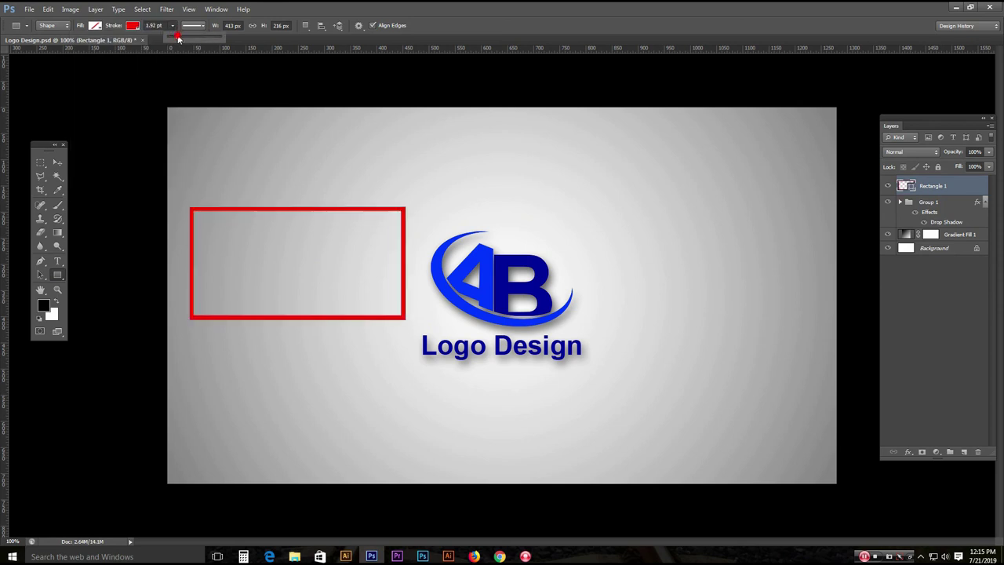
Set the rectangle's fill colour to cyan.
{"action": "left_click", "coordinate": [95, 25]}
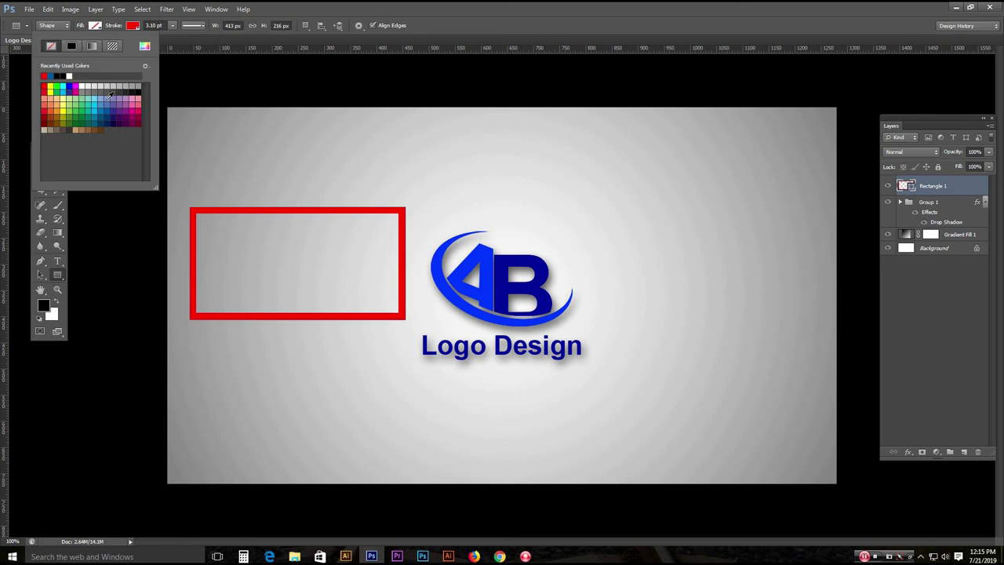
{"action": "left_click", "coordinate": [110, 95]}
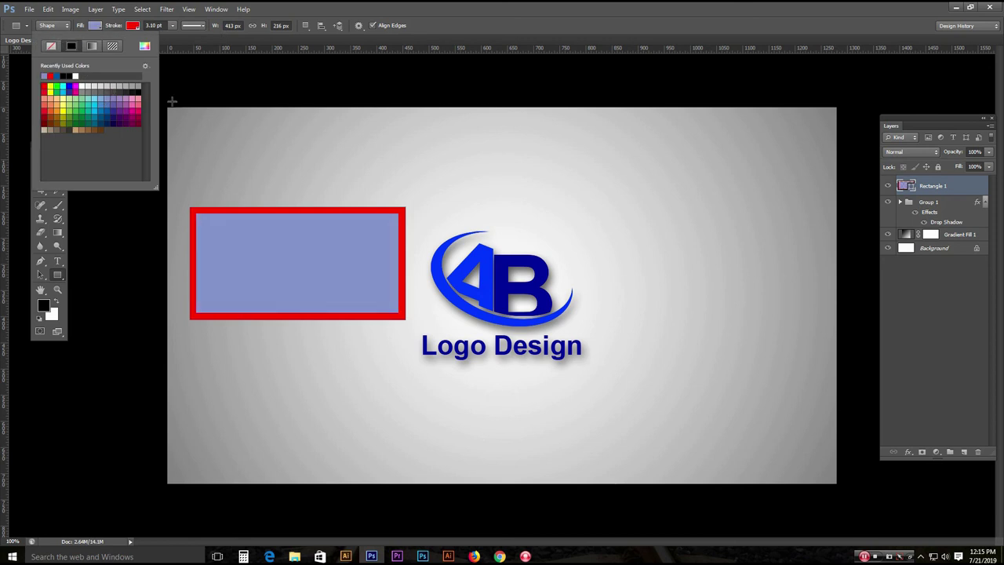
{"action": "left_click", "coordinate": [94, 110]}
{"action": "key", "text": "Escape"}
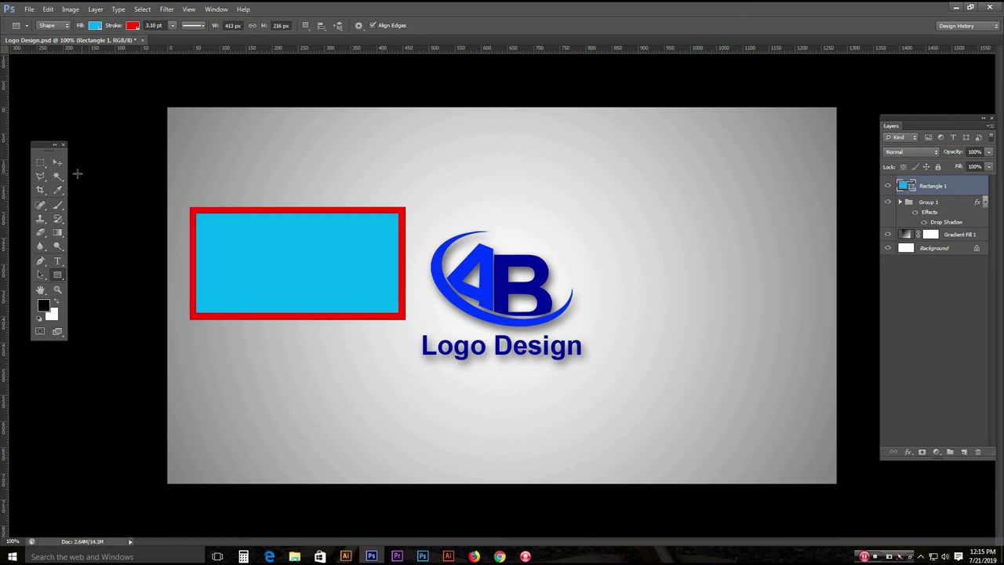
{"action": "left_click", "coordinate": [58, 162]}
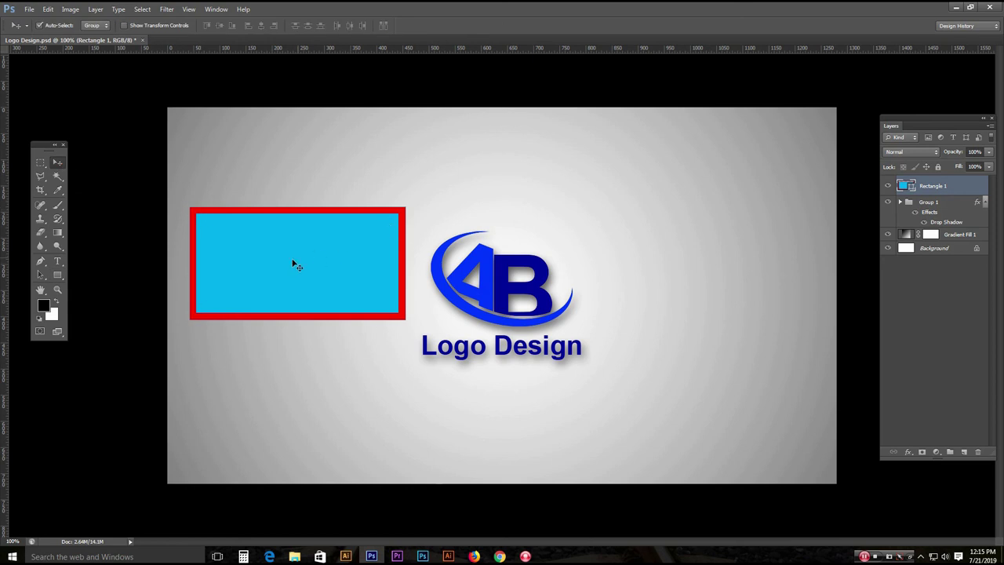
Move the cyan rectangle to the canvas centre, over the AB logo.
{"action": "left_click_drag", "start_coordinate": [295, 262], "coordinate": [484, 293]}
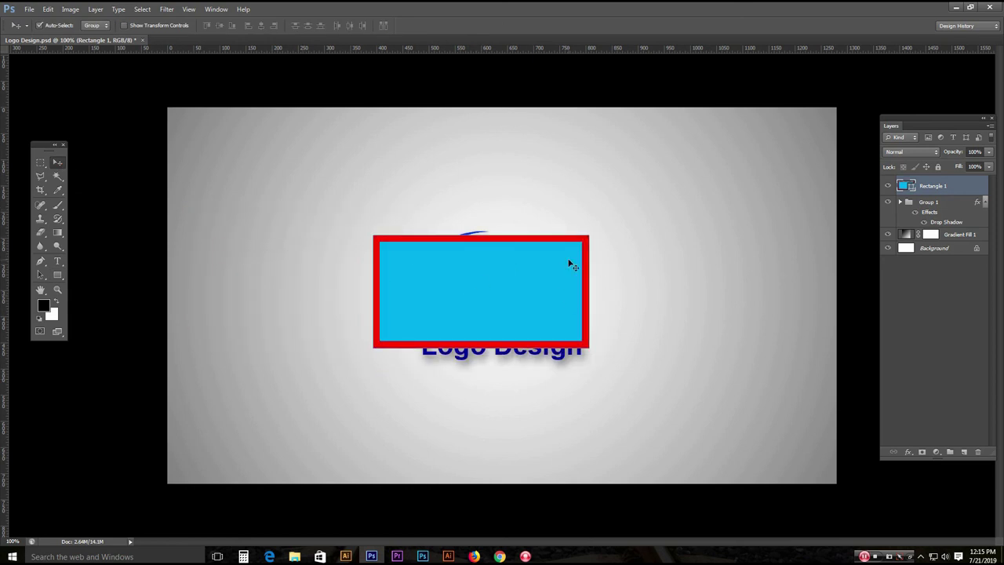
{"action": "left_click_drag", "start_coordinate": [545, 269], "coordinate": [552, 275]}
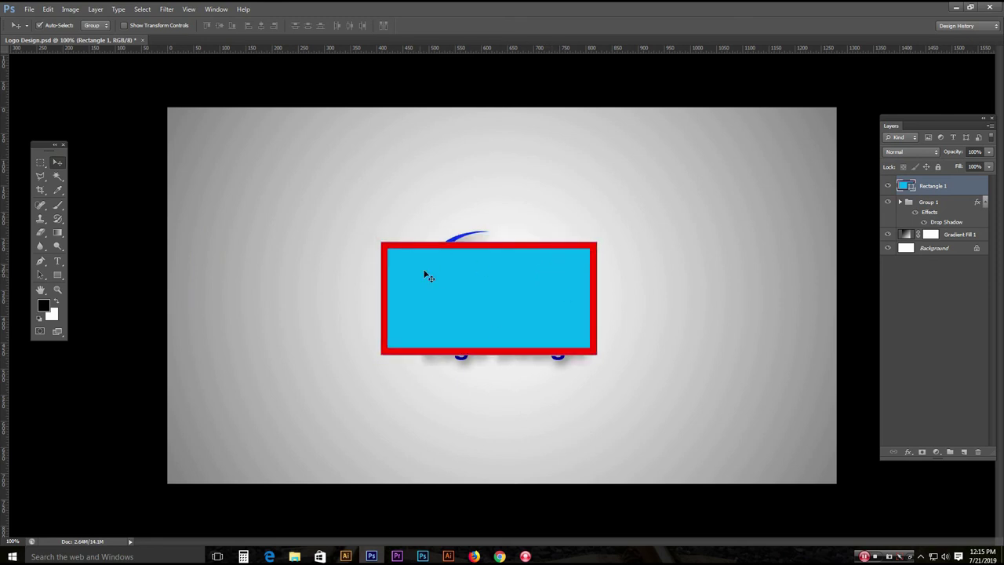
{"action": "left_click_drag", "start_coordinate": [441, 278], "coordinate": [469, 304]}
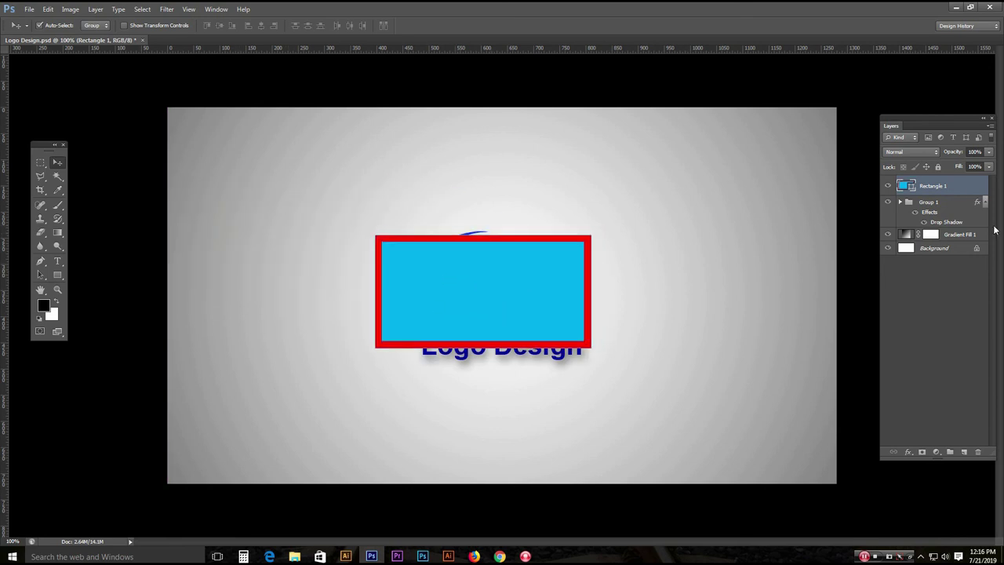
Start browsing for a script via File > Scripts > Browse, then cancel.
{"action": "left_click", "coordinate": [30, 10]}
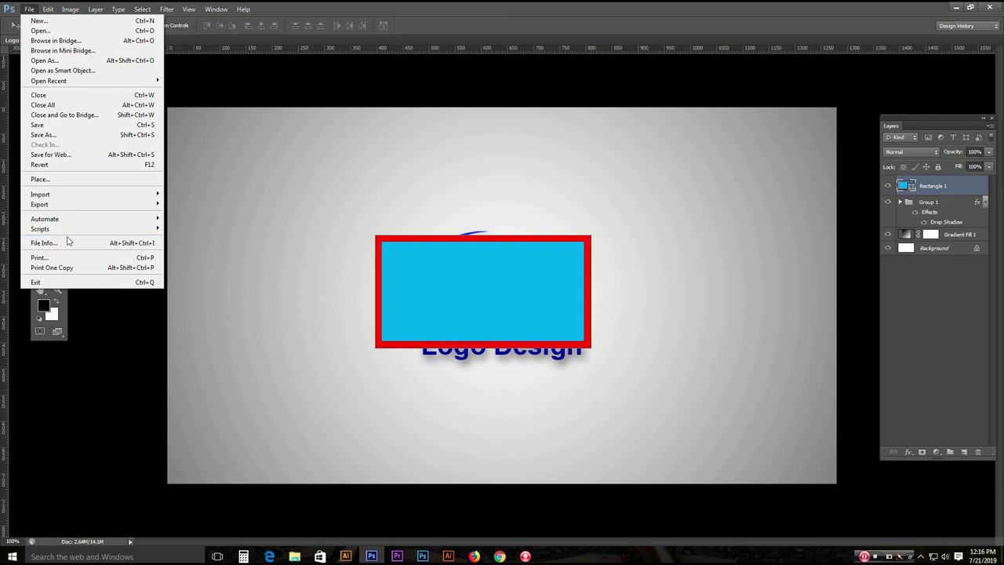
{"action": "mouse_move", "coordinate": [68, 227]}
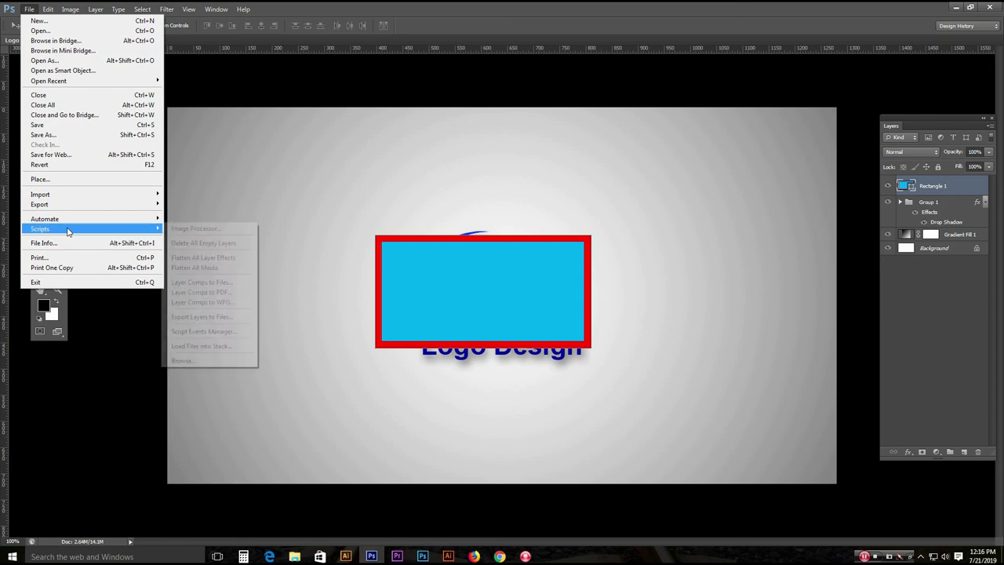
{"action": "left_click", "coordinate": [211, 362]}
{"action": "left_click", "coordinate": [32, 92]}
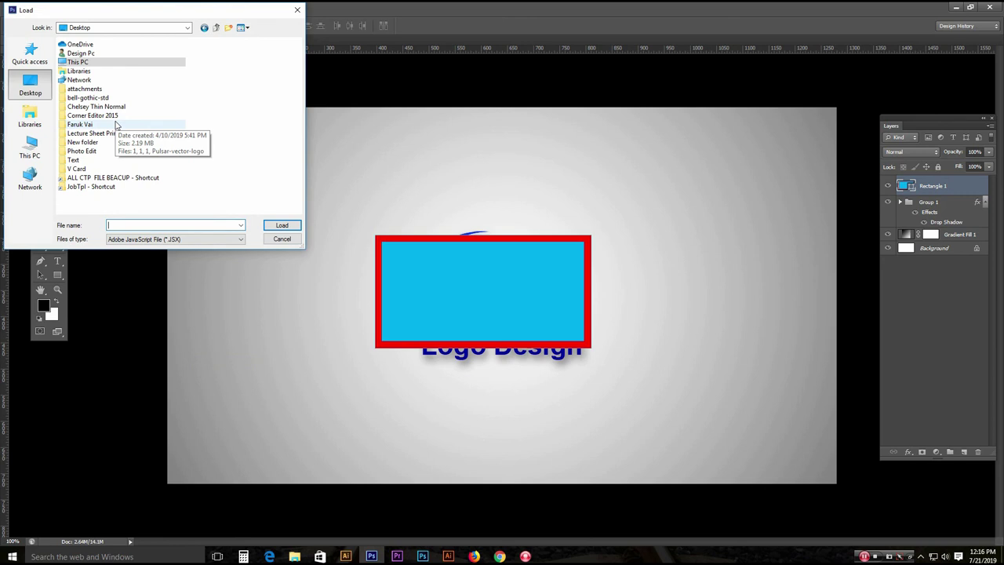
{"action": "key", "text": "Escape"}
Browse to Desktop > Corner Editor 2015 > Corner Editor and select the script file.
{"action": "left_click", "coordinate": [29, 9]}
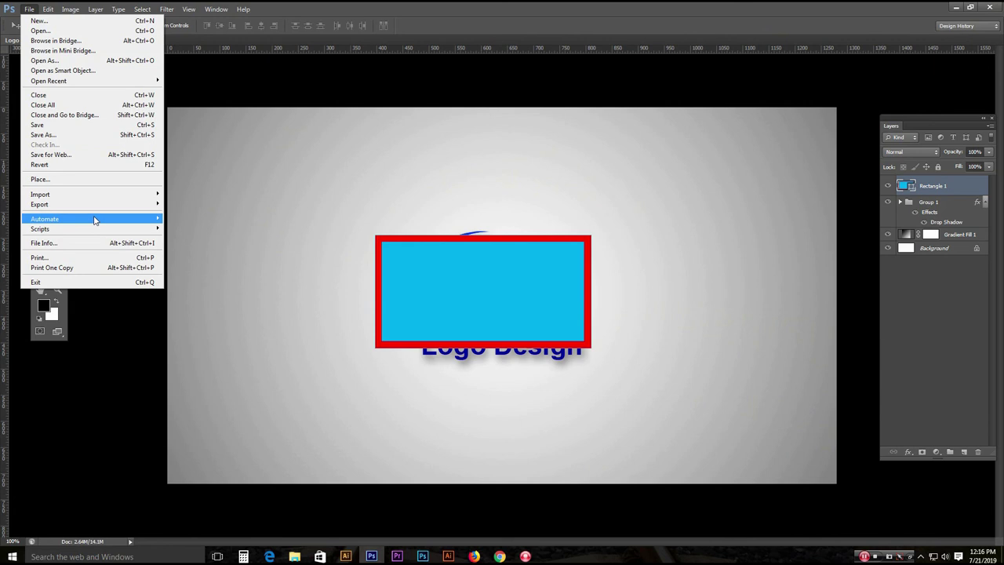
{"action": "mouse_move", "coordinate": [79, 229]}
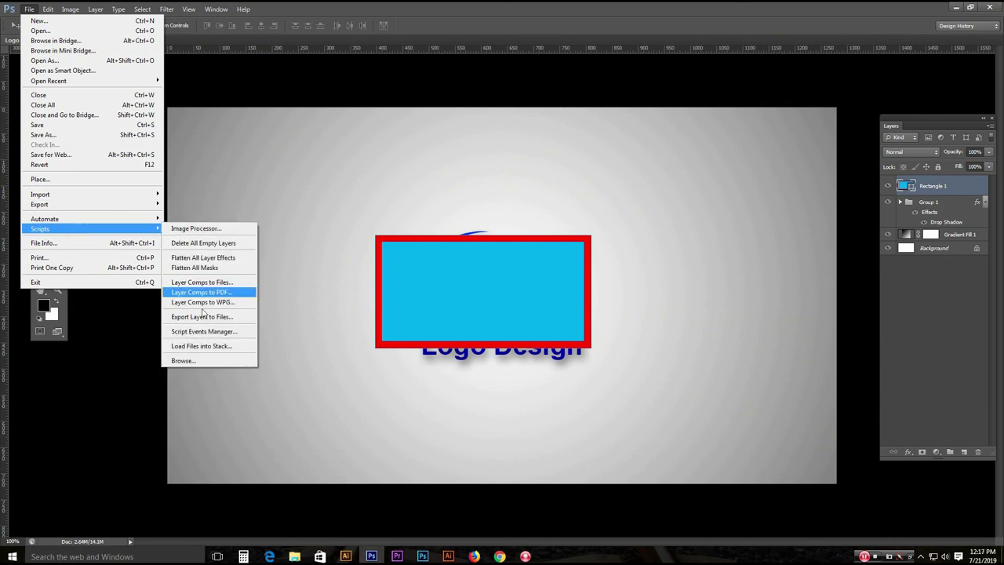
{"action": "left_click", "coordinate": [183, 361]}
{"action": "left_click", "coordinate": [106, 94]}
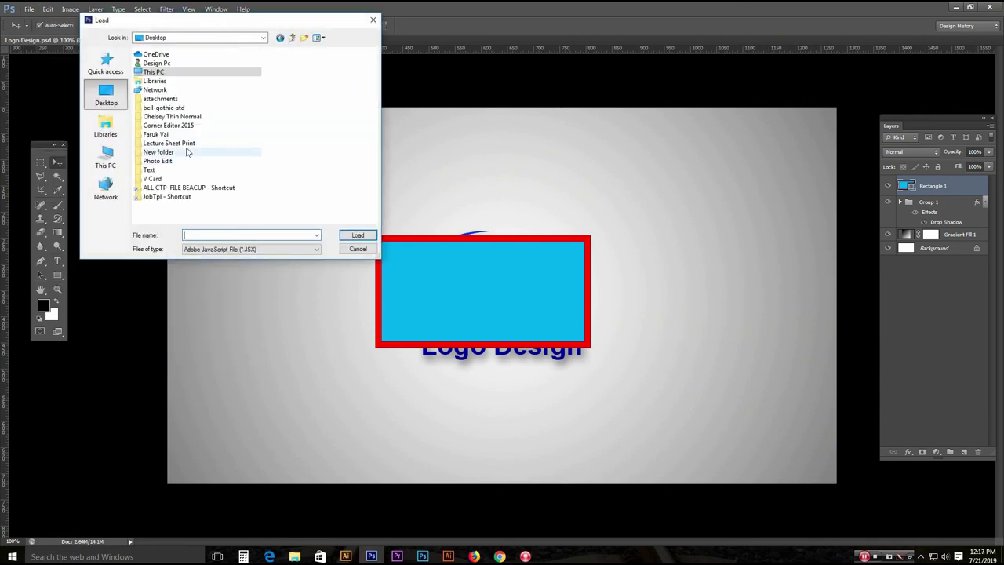
{"action": "left_click", "coordinate": [173, 127]}
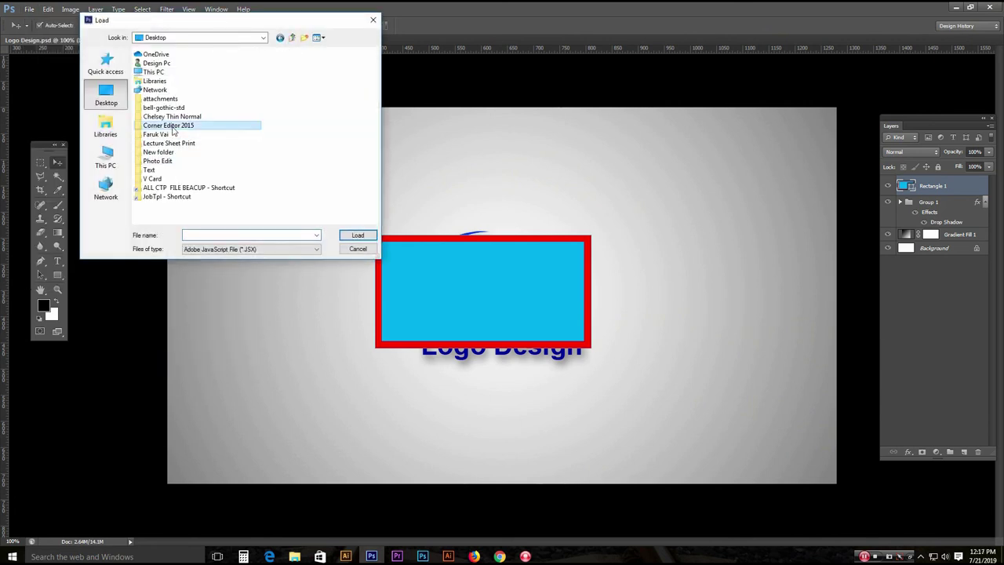
{"action": "double_click", "coordinate": [173, 127]}
{"action": "double_click", "coordinate": [161, 66]}
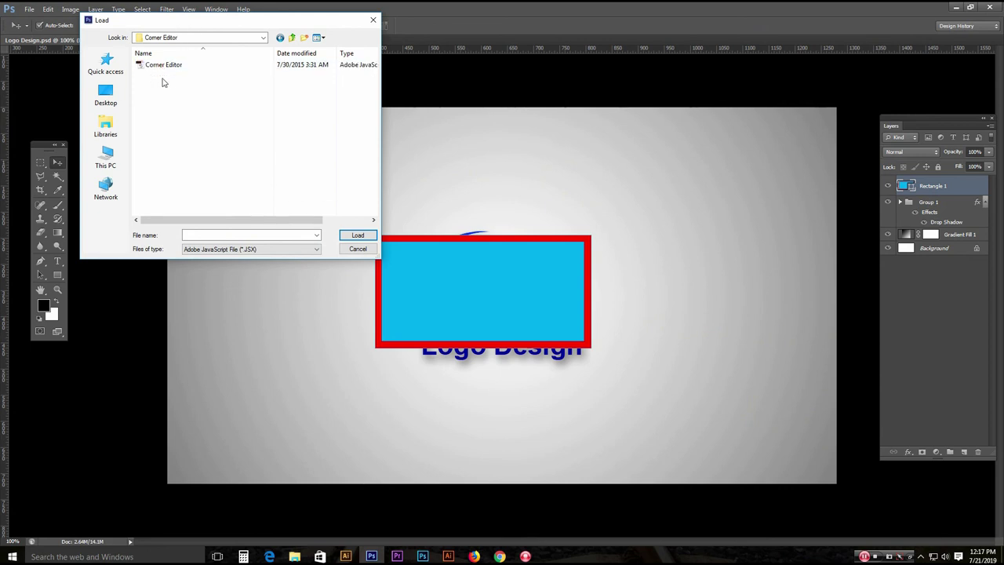
{"action": "left_click", "coordinate": [162, 66]}
Narrow the picker's Name and Date modified columns, then load the Corner Editor script.
{"action": "left_click_drag", "start_coordinate": [159, 20], "coordinate": [191, 81]}
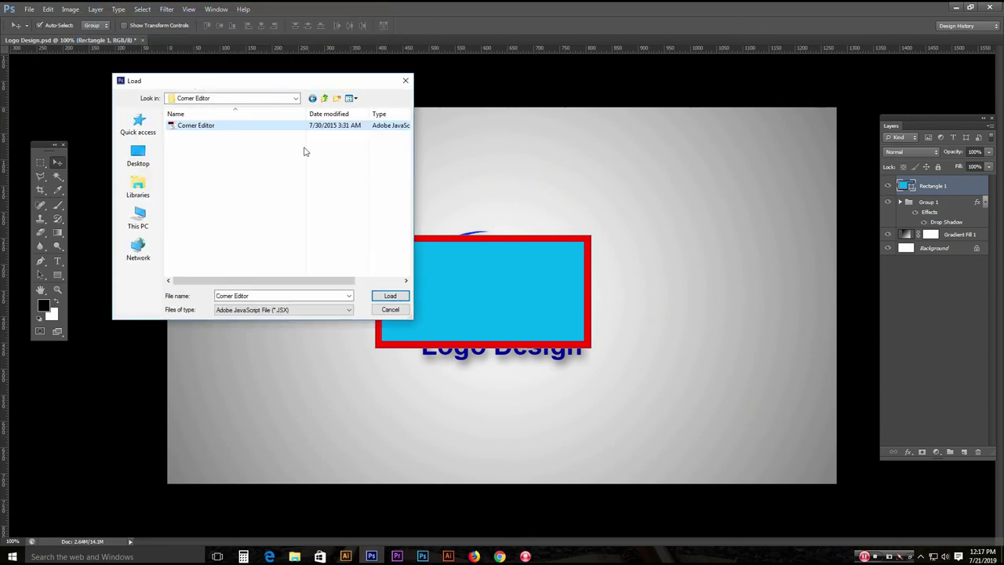
{"action": "left_click_drag", "start_coordinate": [369, 111], "coordinate": [350, 111]}
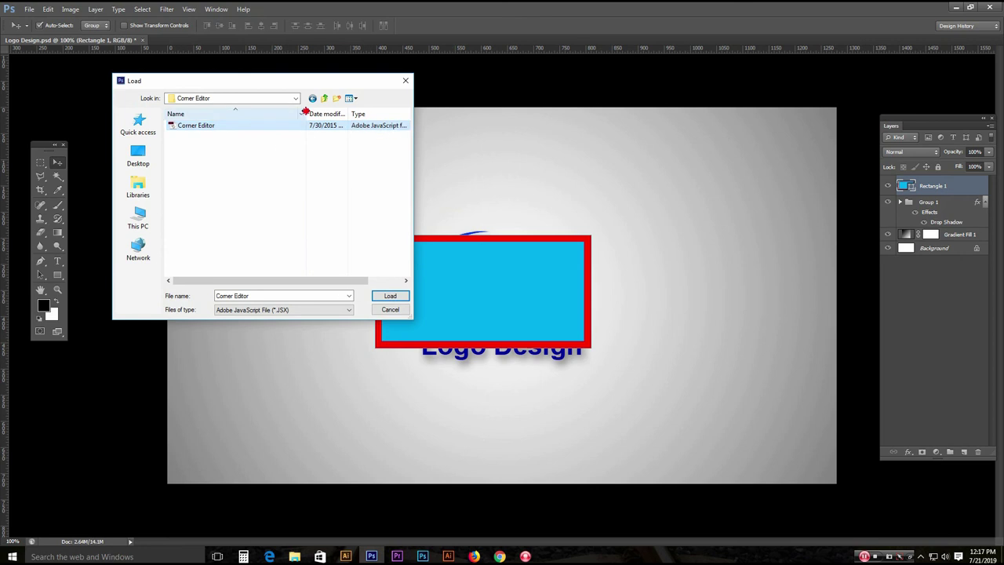
{"action": "left_click_drag", "start_coordinate": [305, 111], "coordinate": [285, 111]}
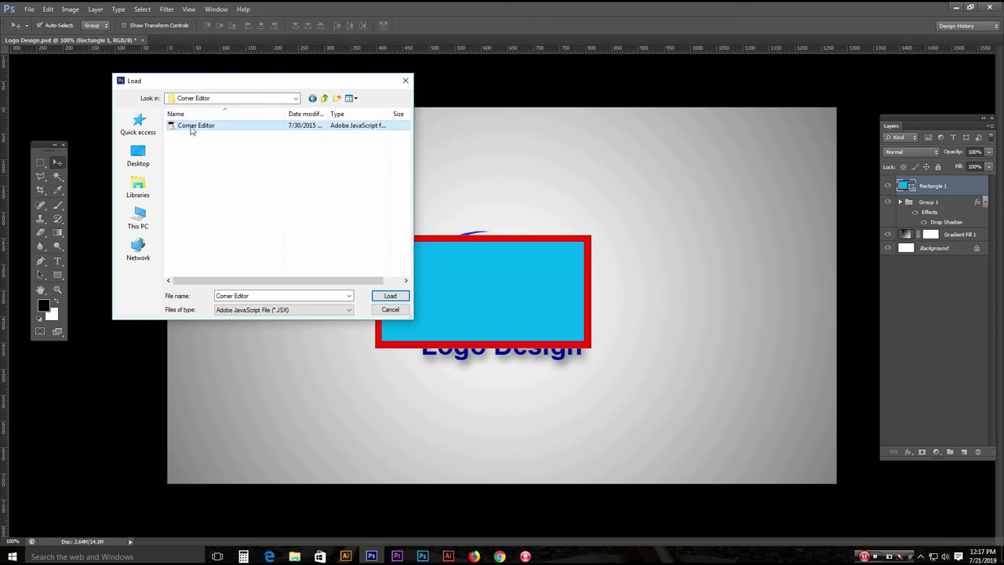
{"action": "left_click", "coordinate": [401, 297]}
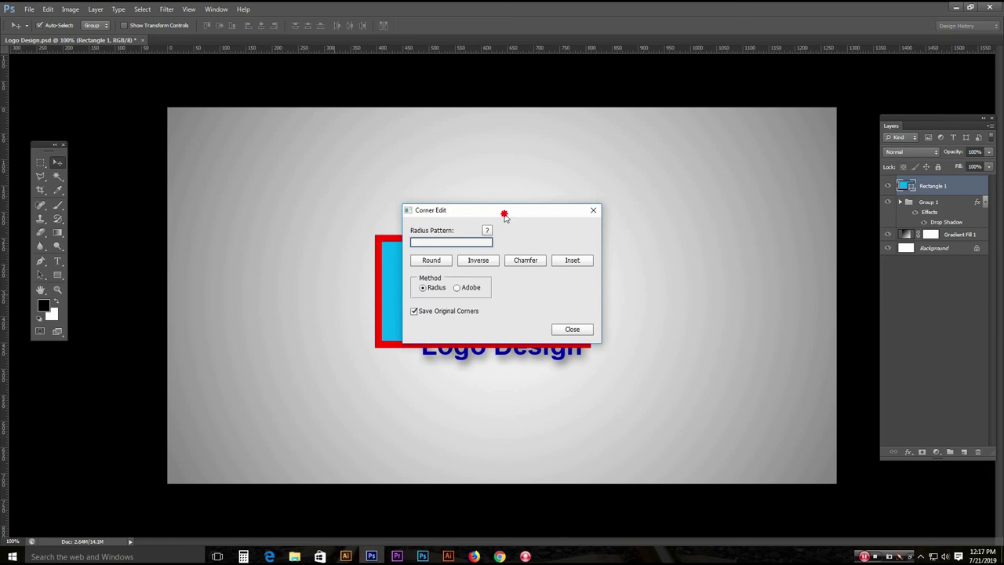
Move Corner Edit aside and apply Round corners at radius 100, keeping the Radius method.
{"action": "left_click_drag", "start_coordinate": [504, 215], "coordinate": [688, 202]}
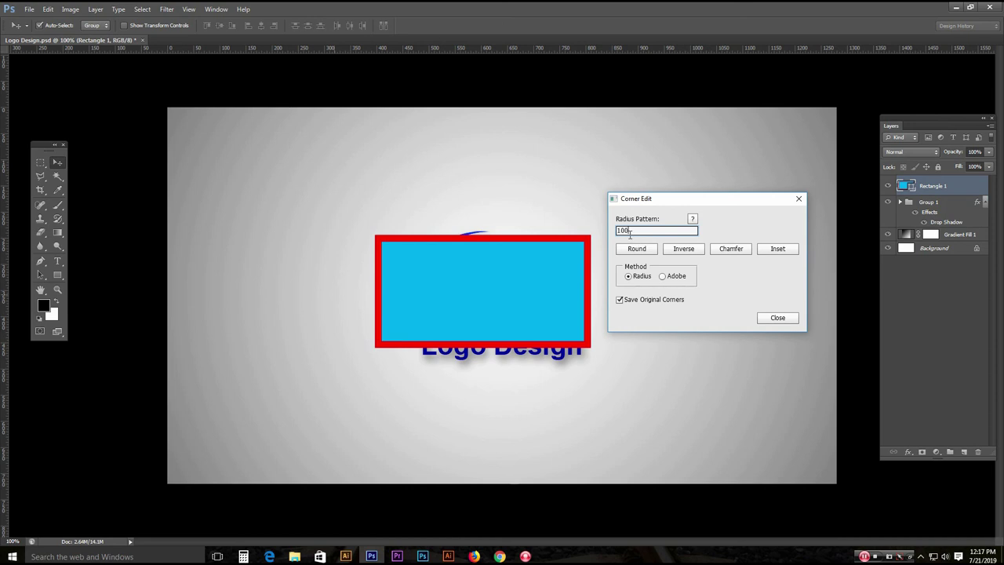
{"action": "left_click", "coordinate": [624, 248]}
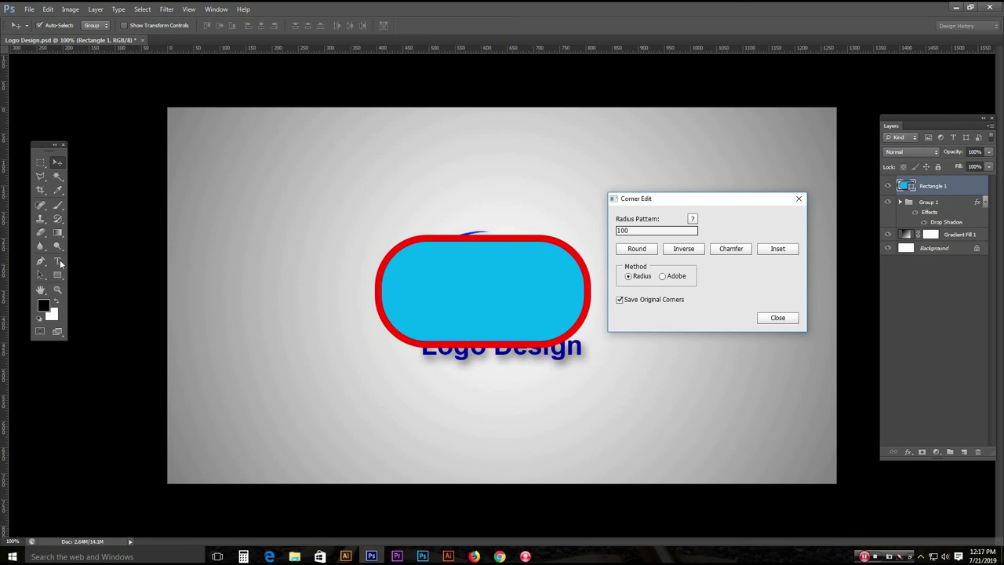
{"action": "left_click", "coordinate": [663, 277]}
{"action": "left_click", "coordinate": [633, 276]}
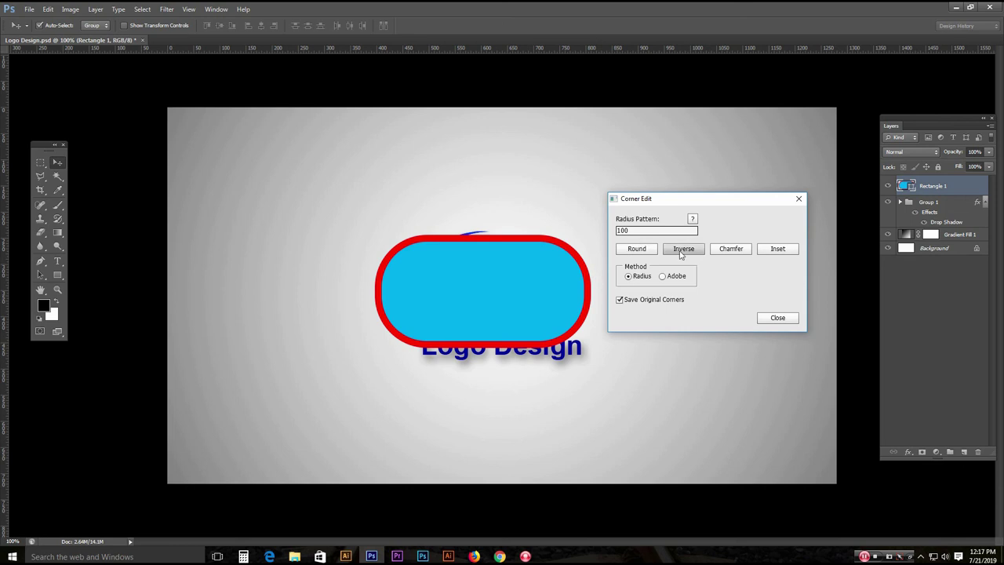
Try Inverse, Chamfer and Inset corners, return to Round, and select the radius value.
{"action": "left_click", "coordinate": [682, 251]}
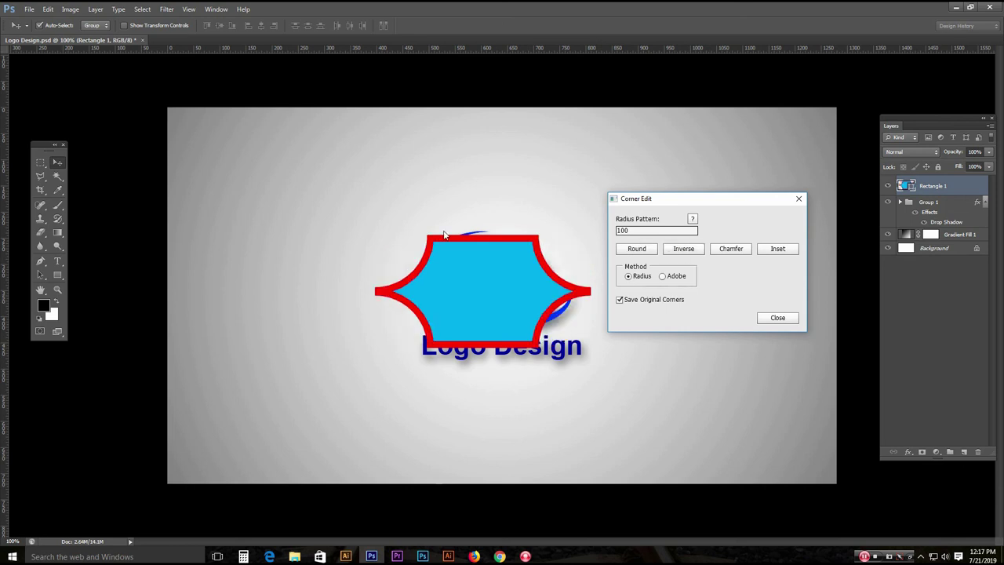
{"action": "left_click", "coordinate": [736, 251]}
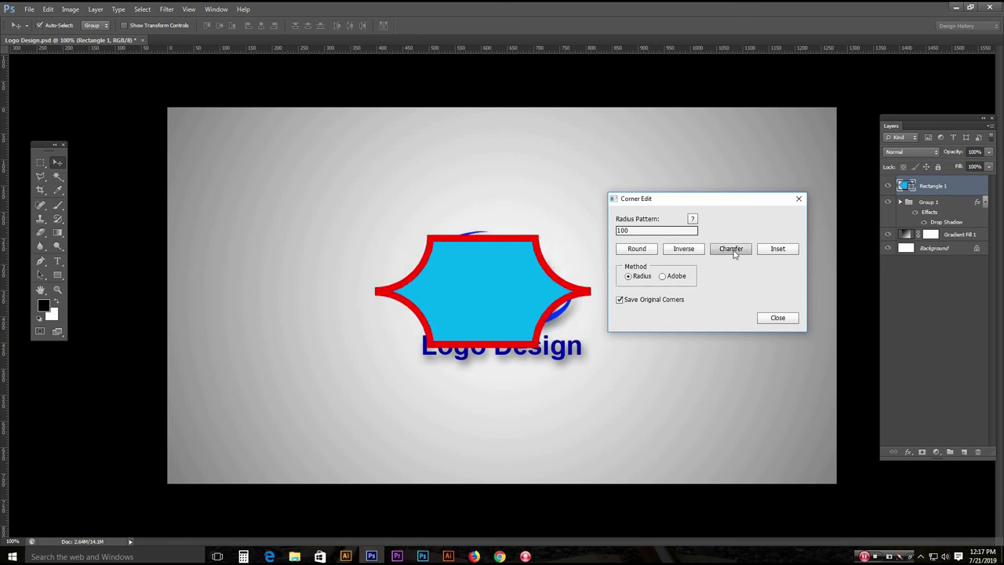
{"action": "left_click", "coordinate": [778, 250]}
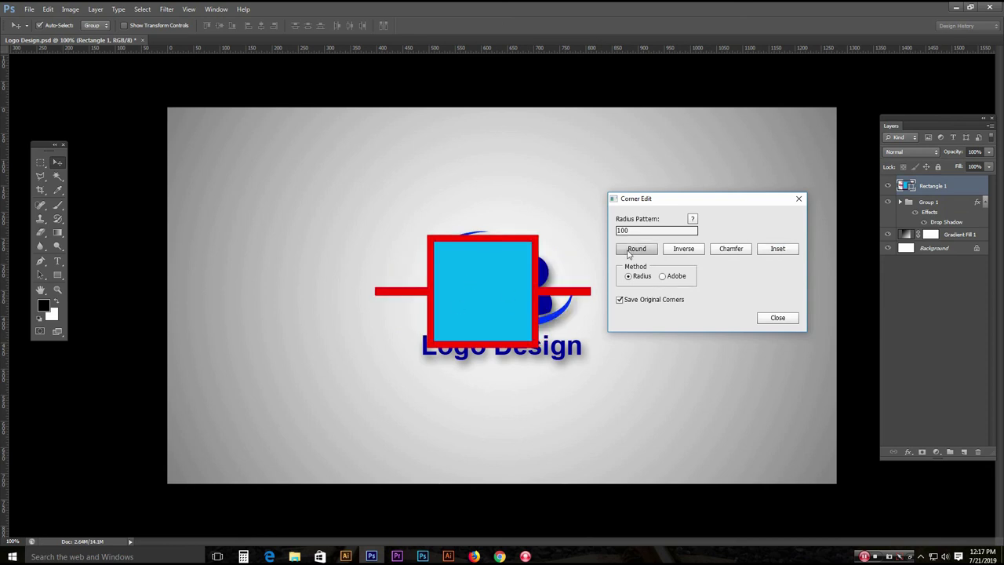
{"action": "left_click", "coordinate": [628, 253]}
{"action": "double_click", "coordinate": [628, 230]}
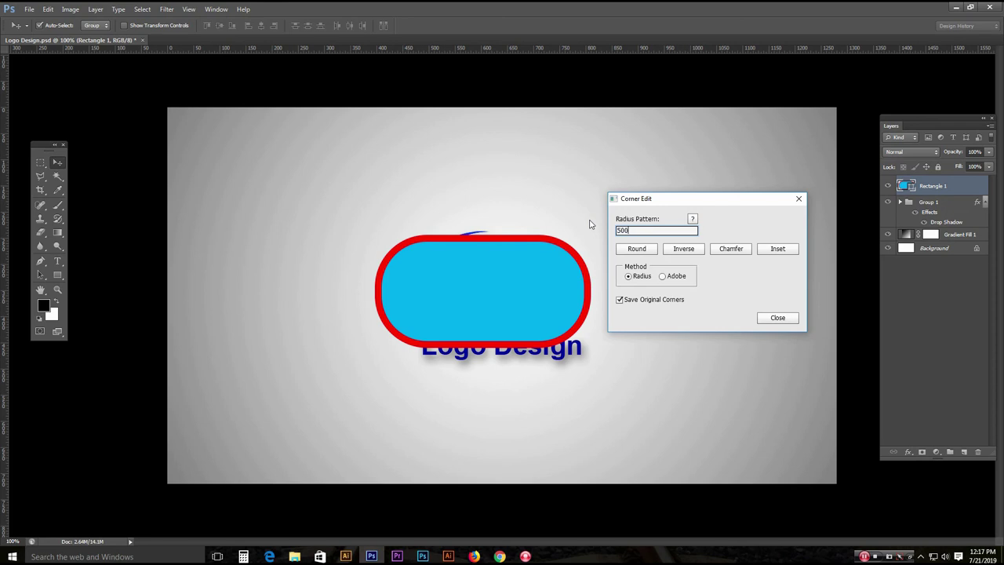
Apply Round, Inverse, Chamfer and Inset corners in turn at radius 500.
{"action": "left_click", "coordinate": [631, 248]}
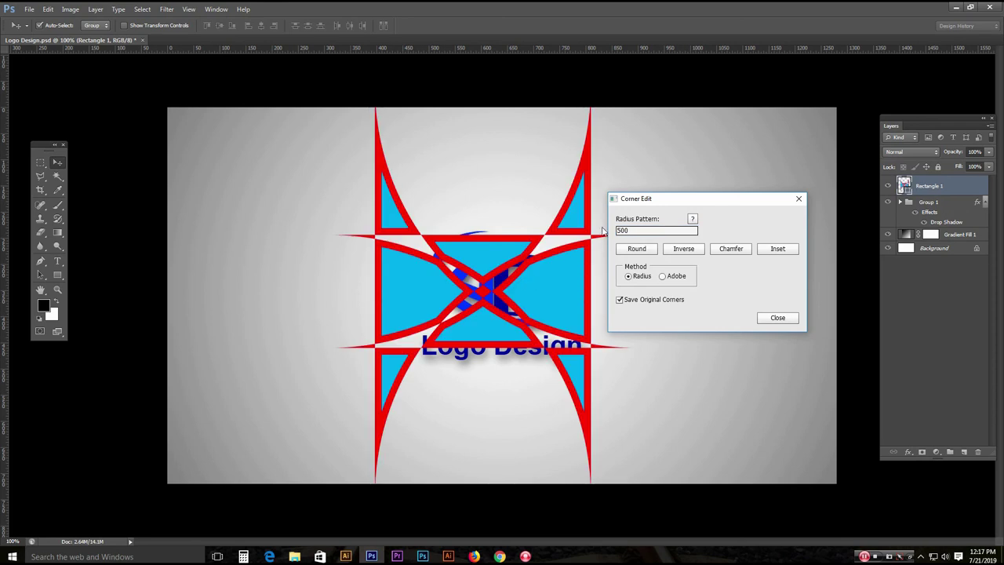
{"action": "left_click", "coordinate": [683, 250]}
{"action": "left_click", "coordinate": [726, 249]}
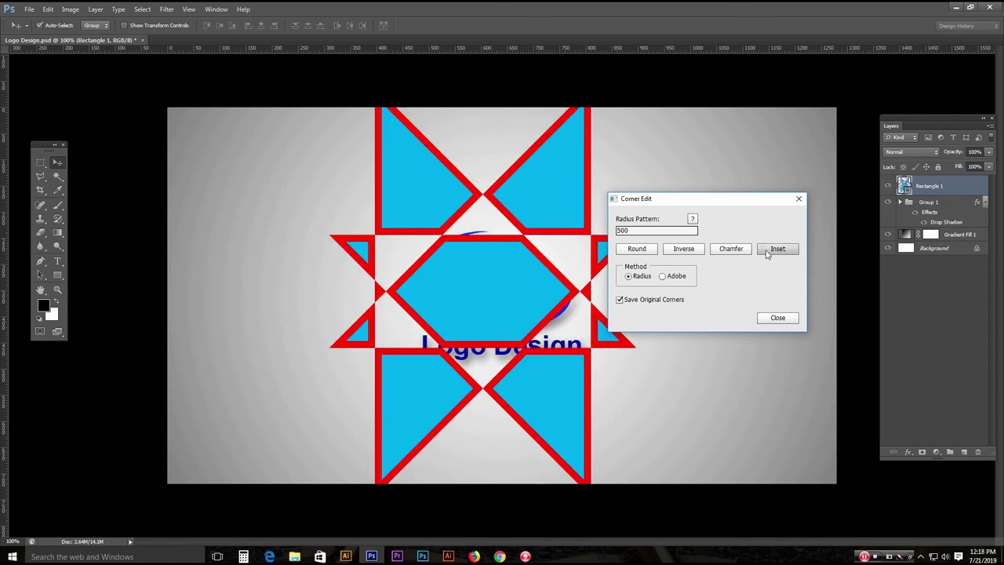
{"action": "left_click", "coordinate": [767, 251]}
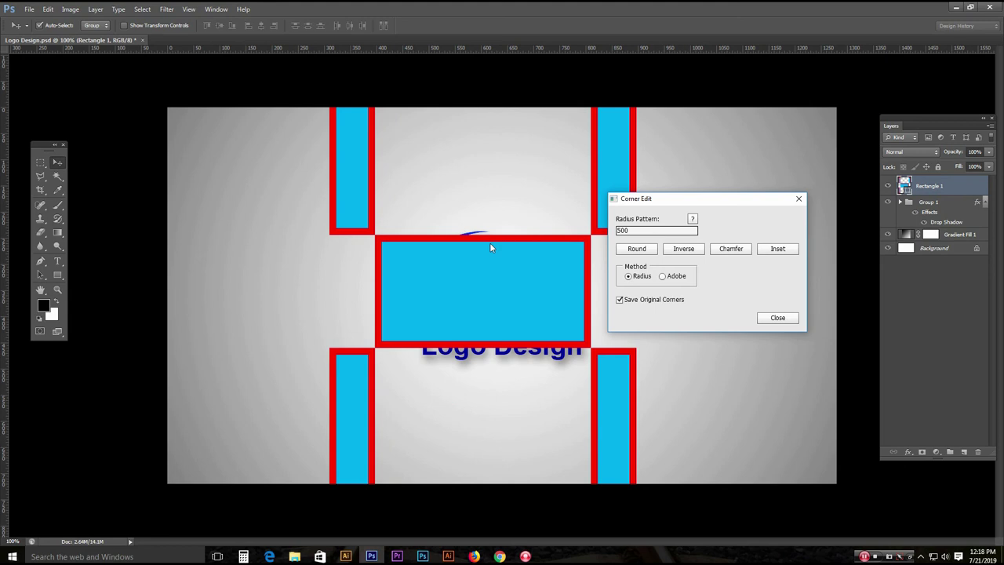
Switch the method to Adobe, apply Round corners, and close the Corner Edit dialog.
{"action": "left_click", "coordinate": [671, 278]}
{"action": "left_click", "coordinate": [637, 249]}
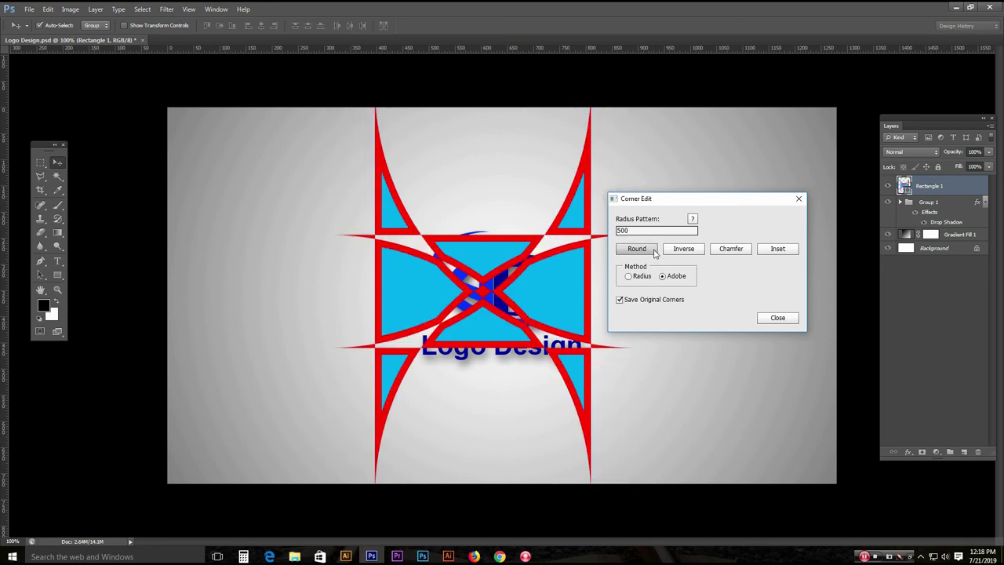
{"action": "left_click_drag", "start_coordinate": [728, 200], "coordinate": [650, 231]}
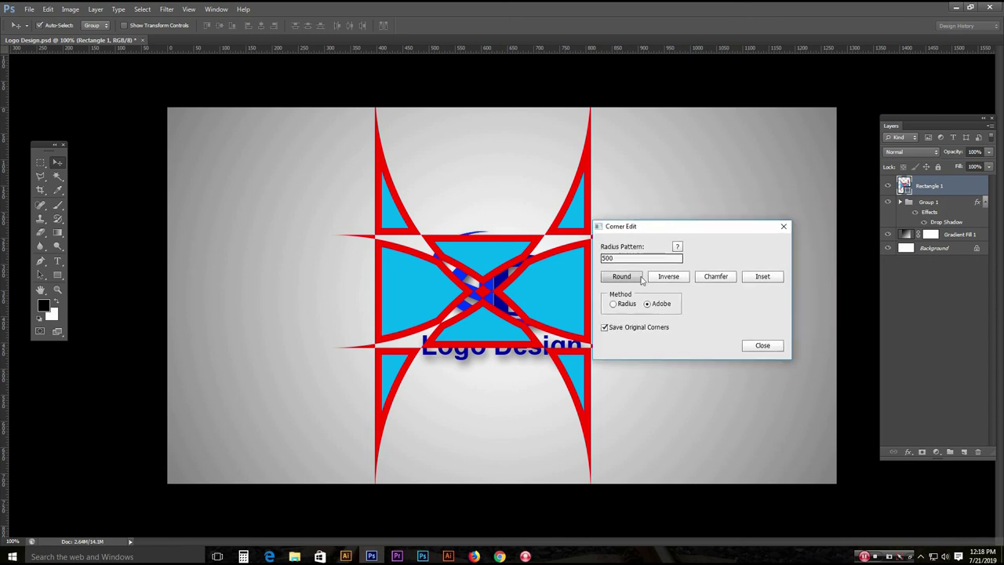
{"action": "left_click", "coordinate": [783, 226]}
{"action": "left_click", "coordinate": [29, 9]}
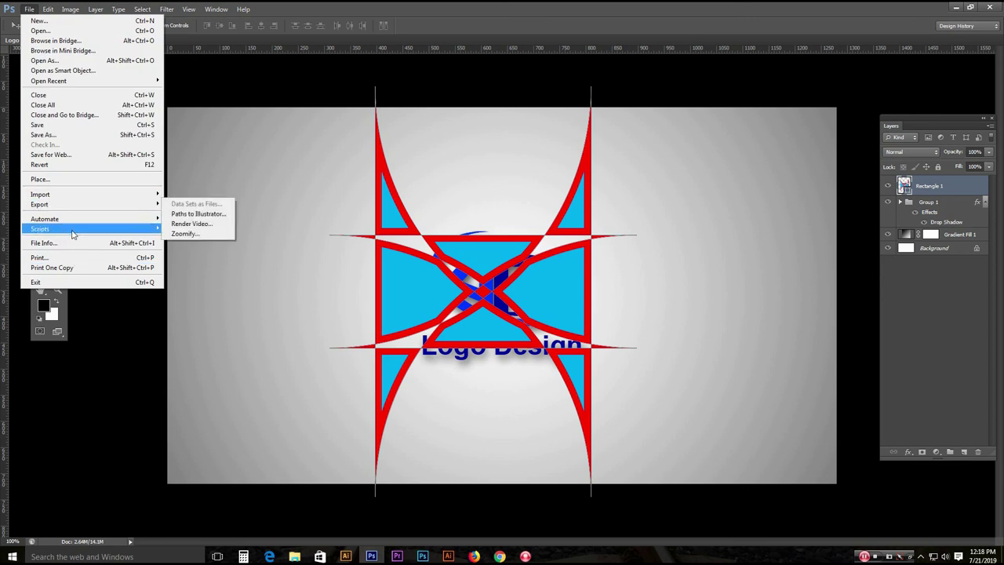
{"action": "mouse_move", "coordinate": [71, 231]}
{"action": "left_click", "coordinate": [202, 361]}
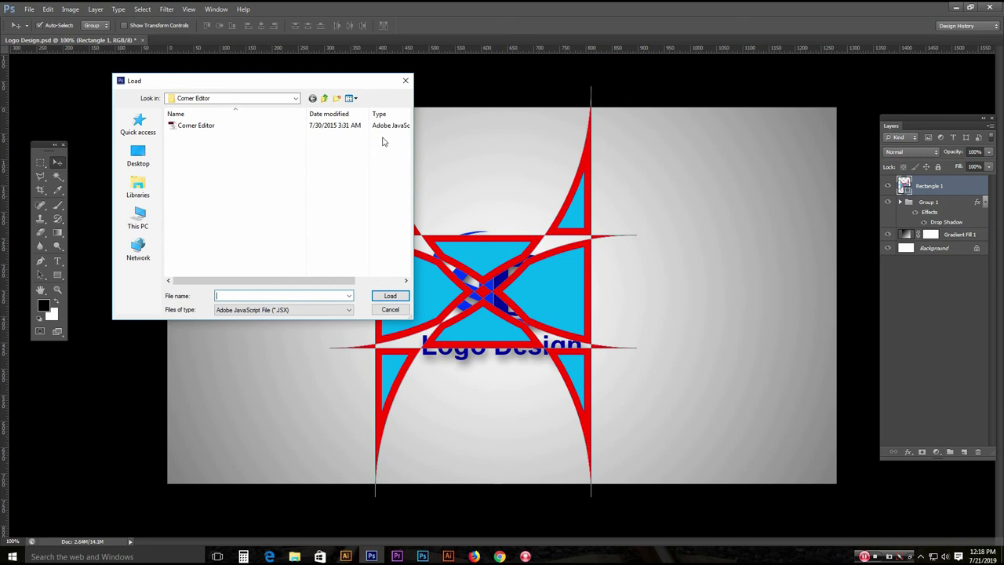
{"action": "left_click_drag", "start_coordinate": [292, 81], "coordinate": [248, 124]}
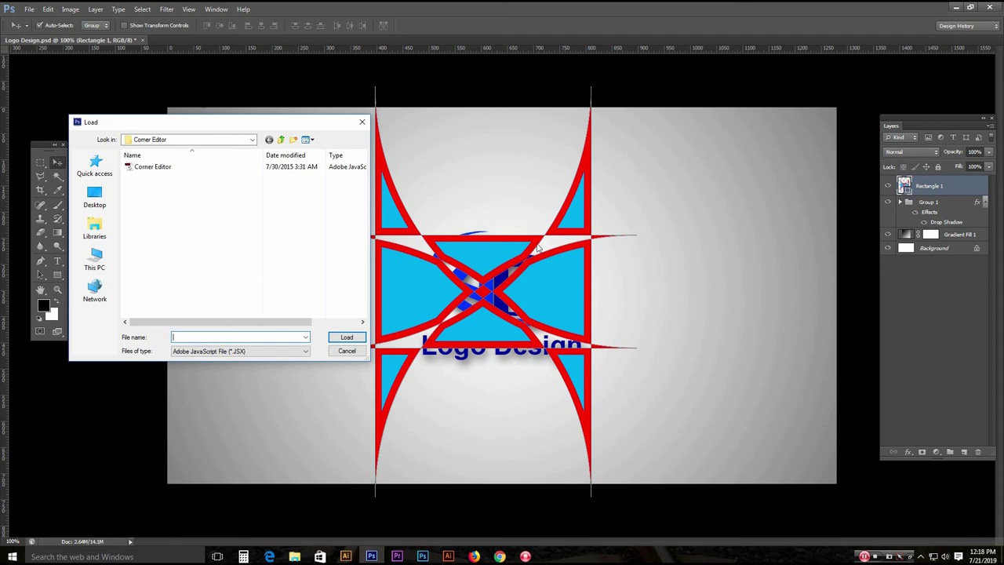
{"action": "left_click", "coordinate": [270, 172]}
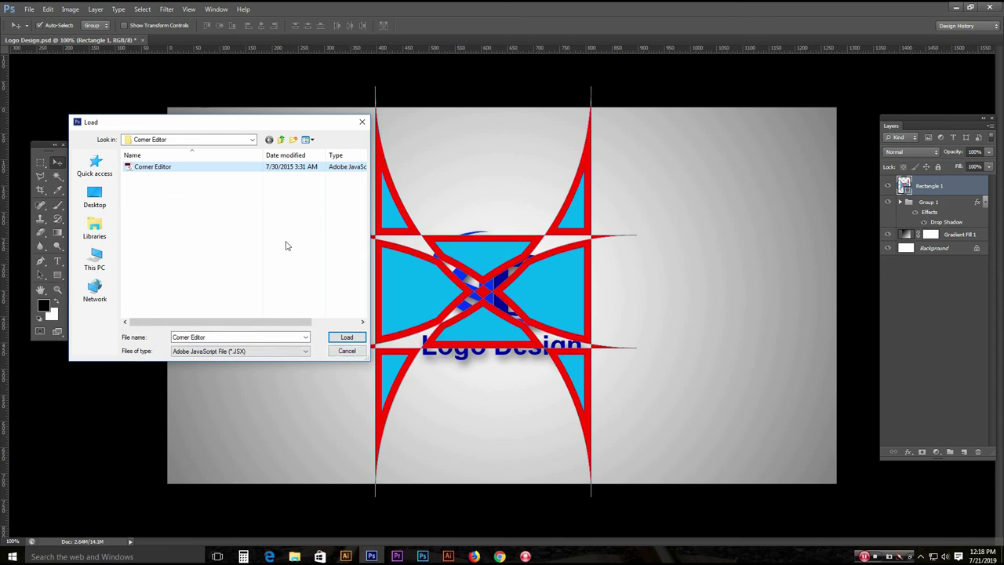
{"action": "left_click", "coordinate": [297, 350]}
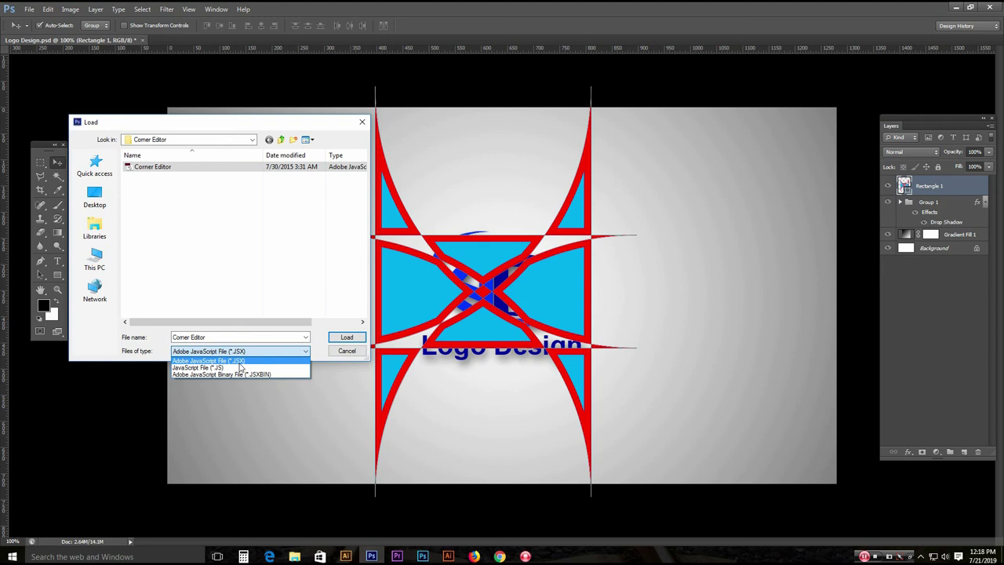
{"action": "left_click", "coordinate": [295, 206]}
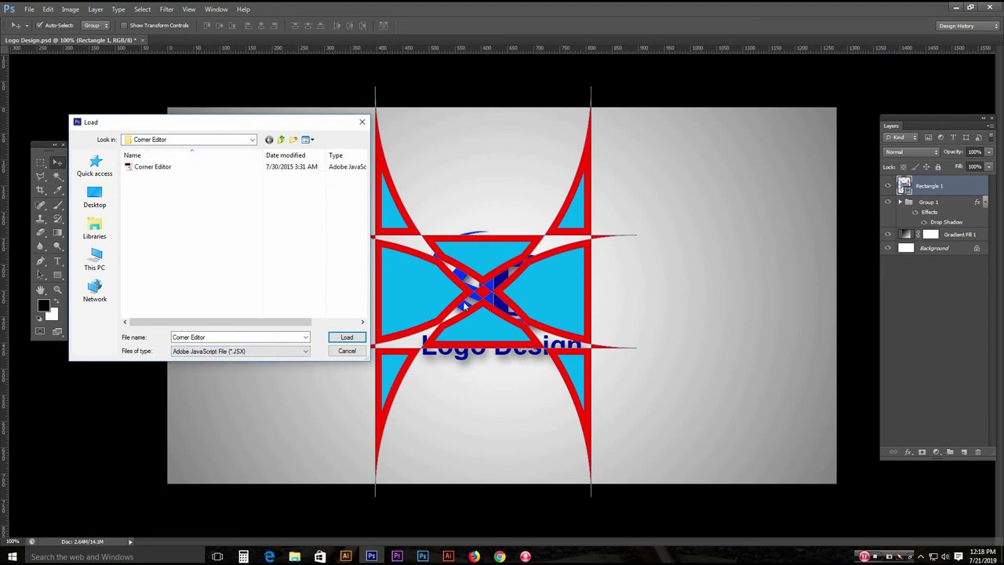
{"action": "left_click", "coordinate": [227, 168]}
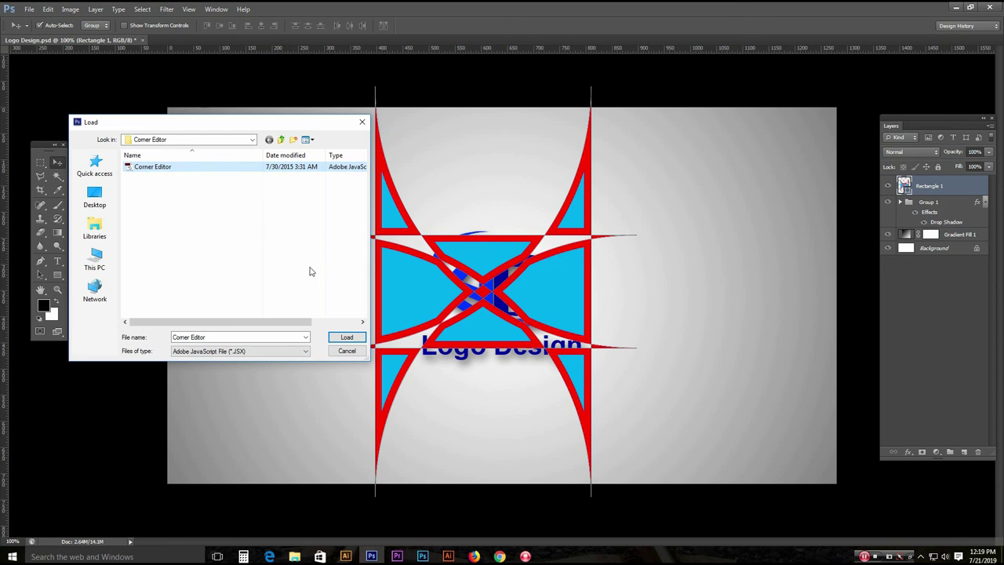
{"action": "left_click", "coordinate": [346, 337]}
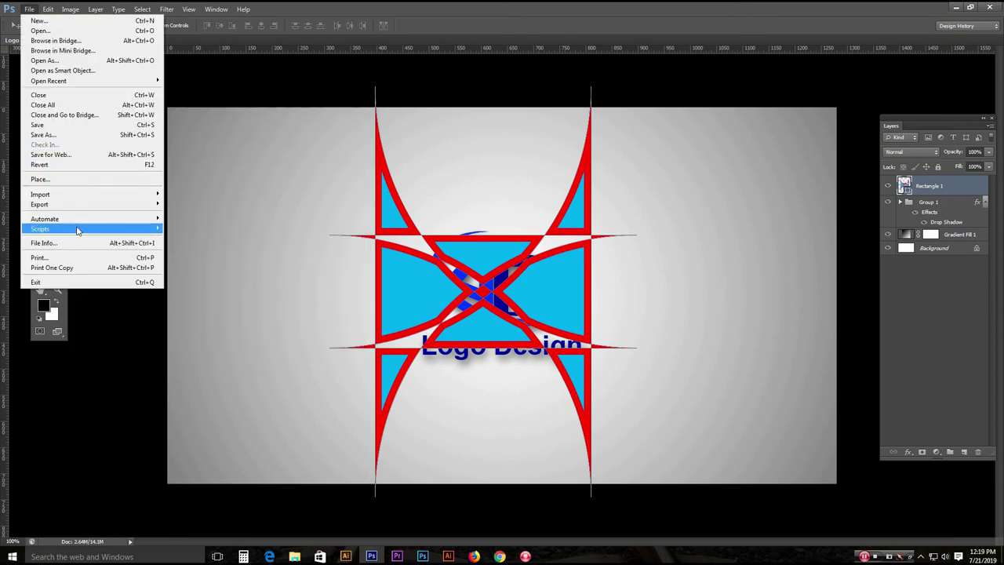
Show the File > Scripts submenu listing the bundled scripts.
{"action": "mouse_move", "coordinate": [81, 228]}
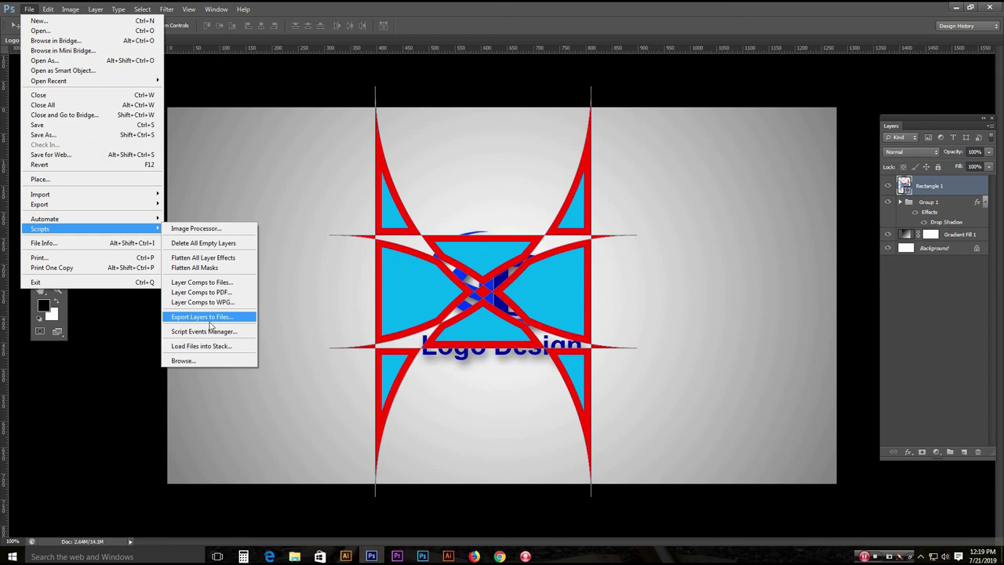